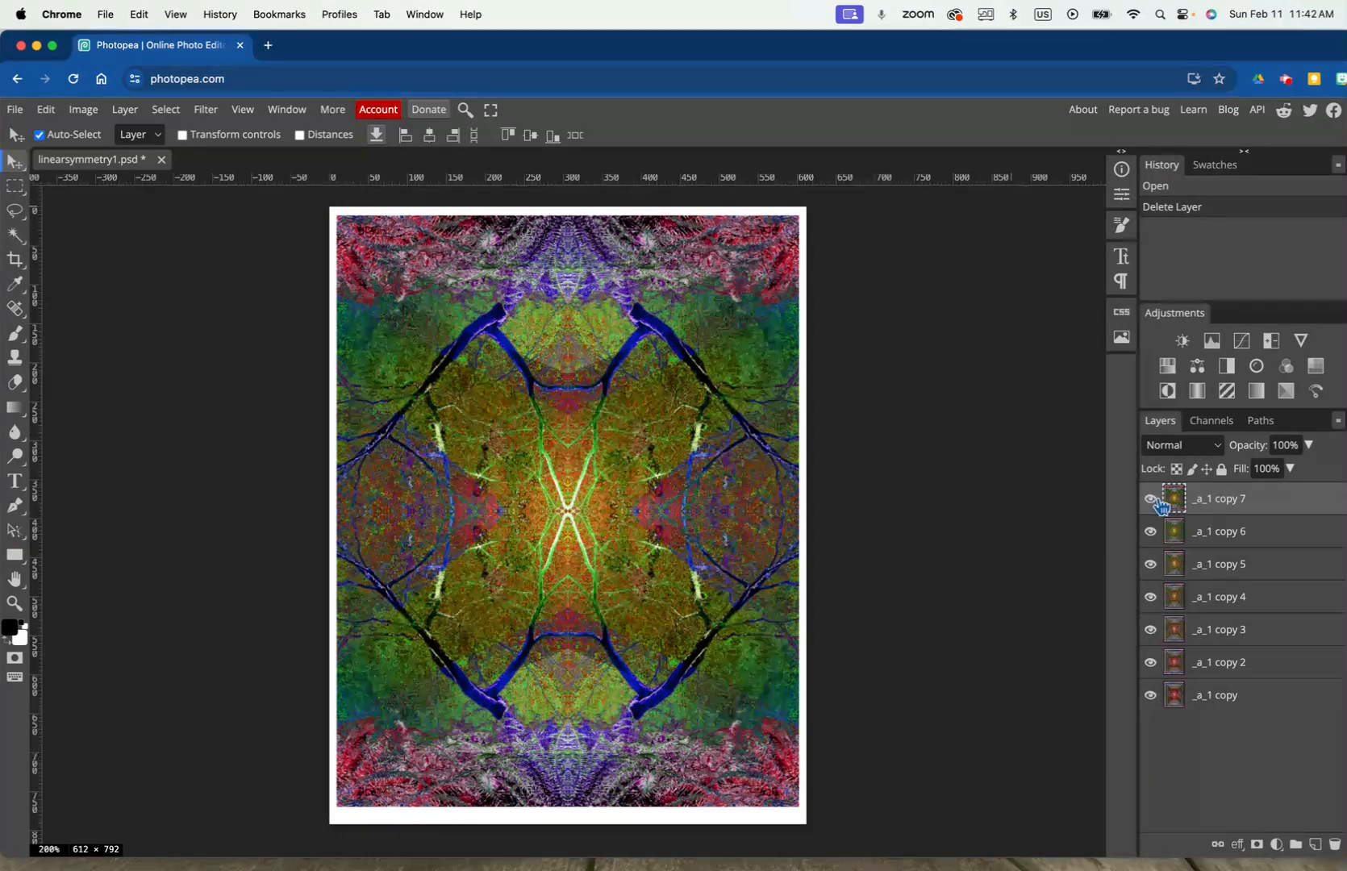
Hide layers _a_1 copy 2 through _a_1 copy 7 and show them again one after another from the lowest up to compare their colours.
left_click_drag(1157, 504, 1152, 662)
left_click(1151, 630)
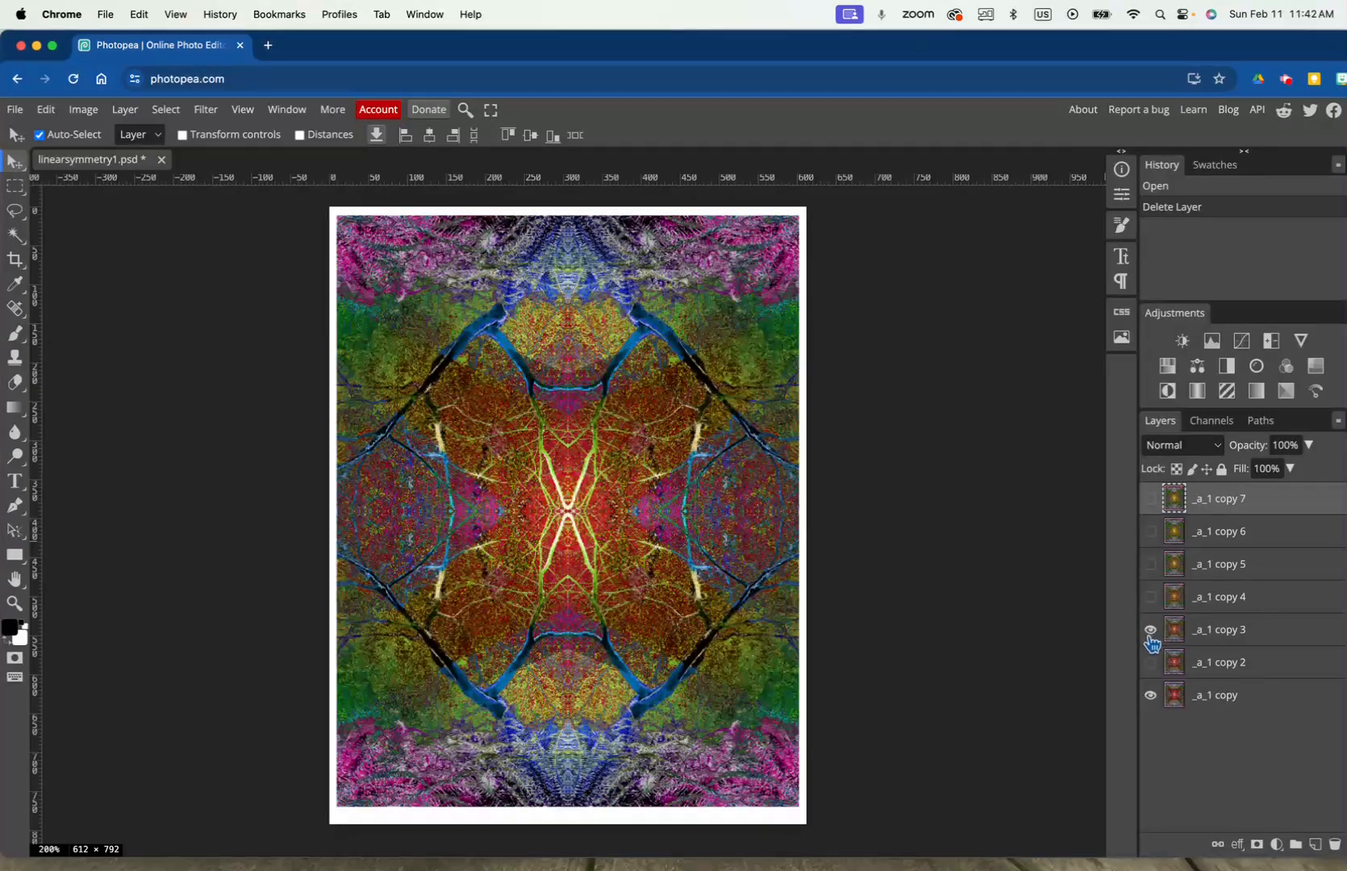
left_click(1151, 598)
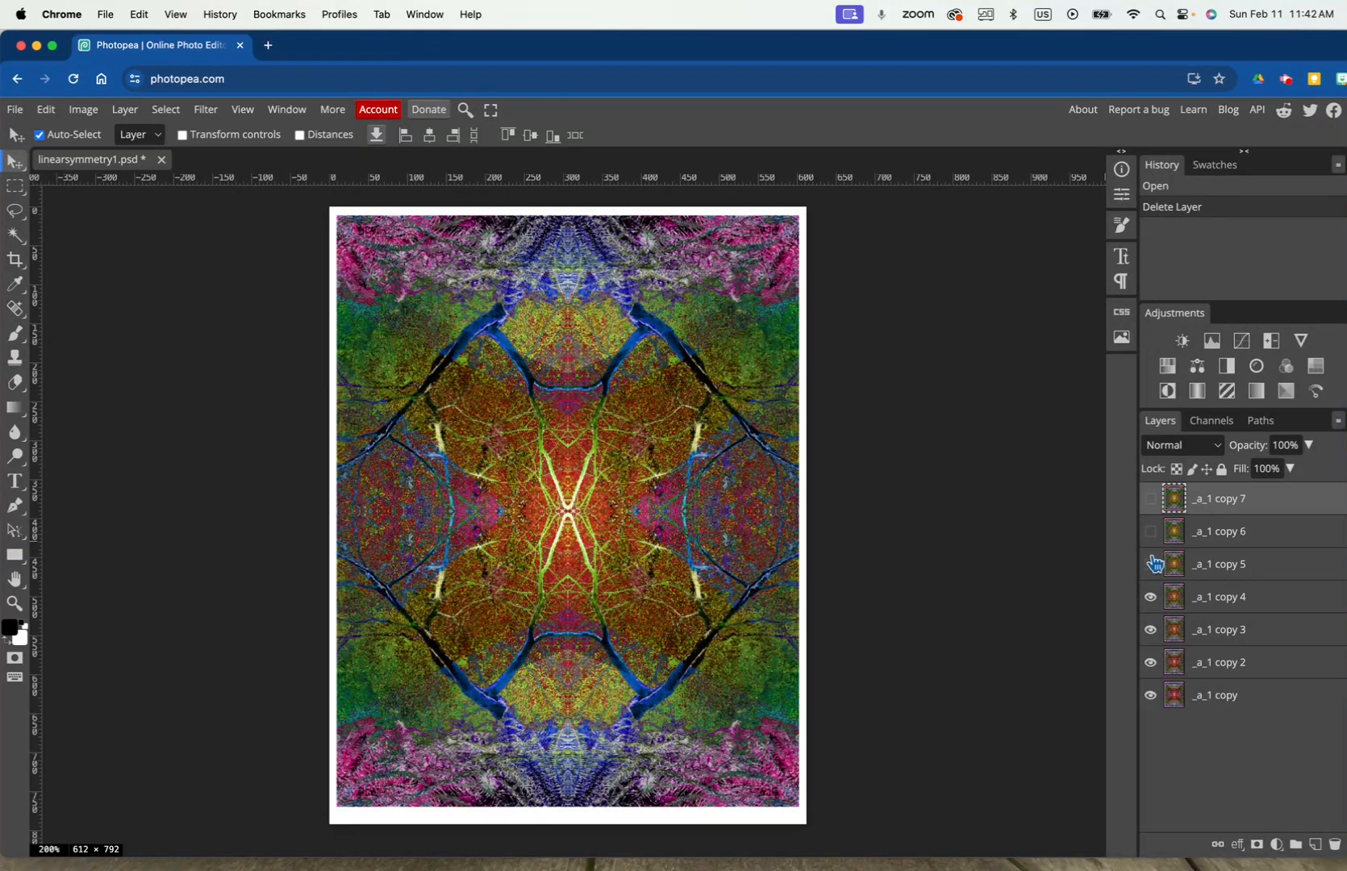
left_click(1153, 566)
left_click(1151, 533)
left_click(1153, 501)
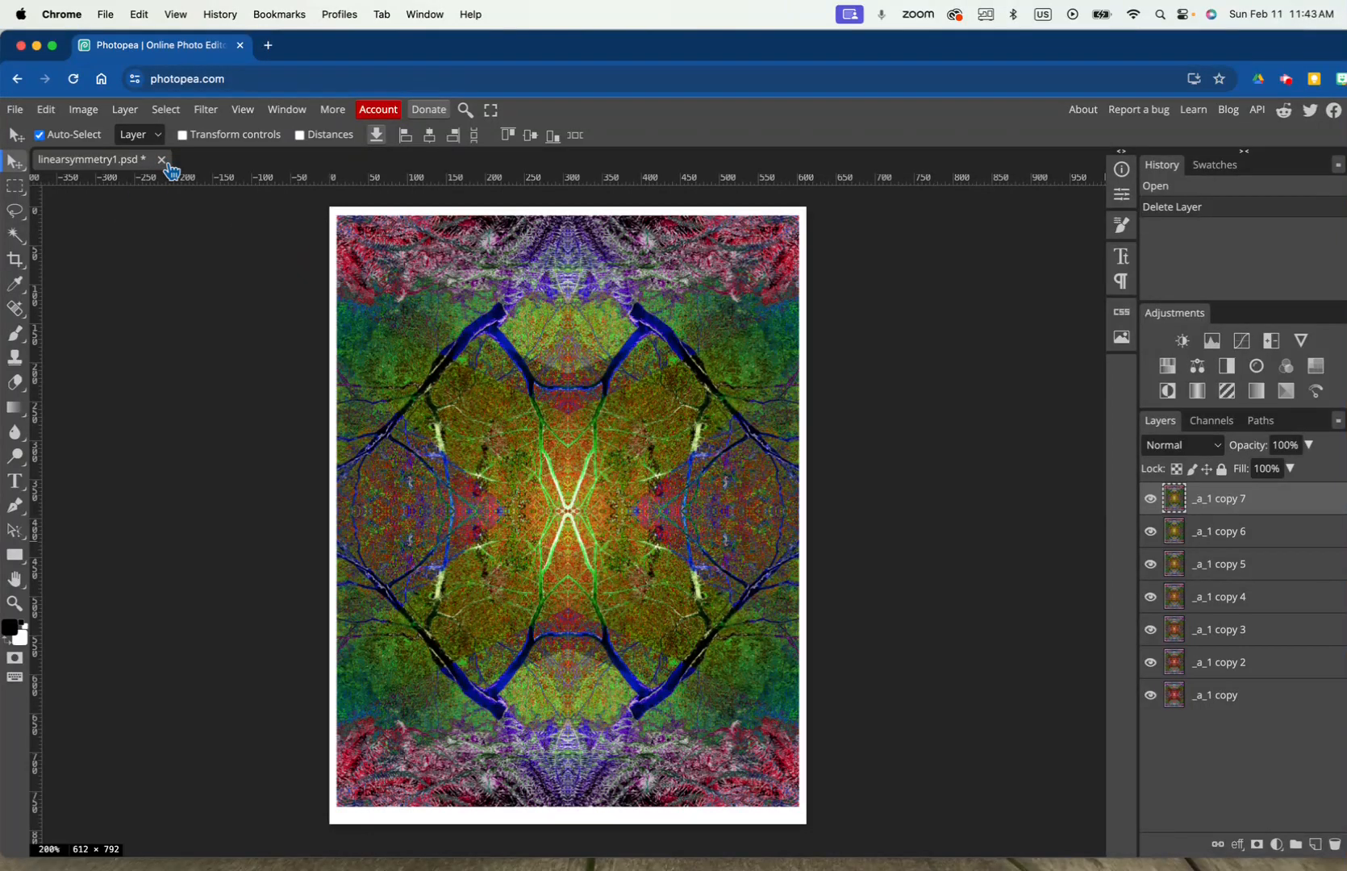
Preview linearsymmetry1.png in the Documents folder and open it as a new document.
left_click(16, 113)
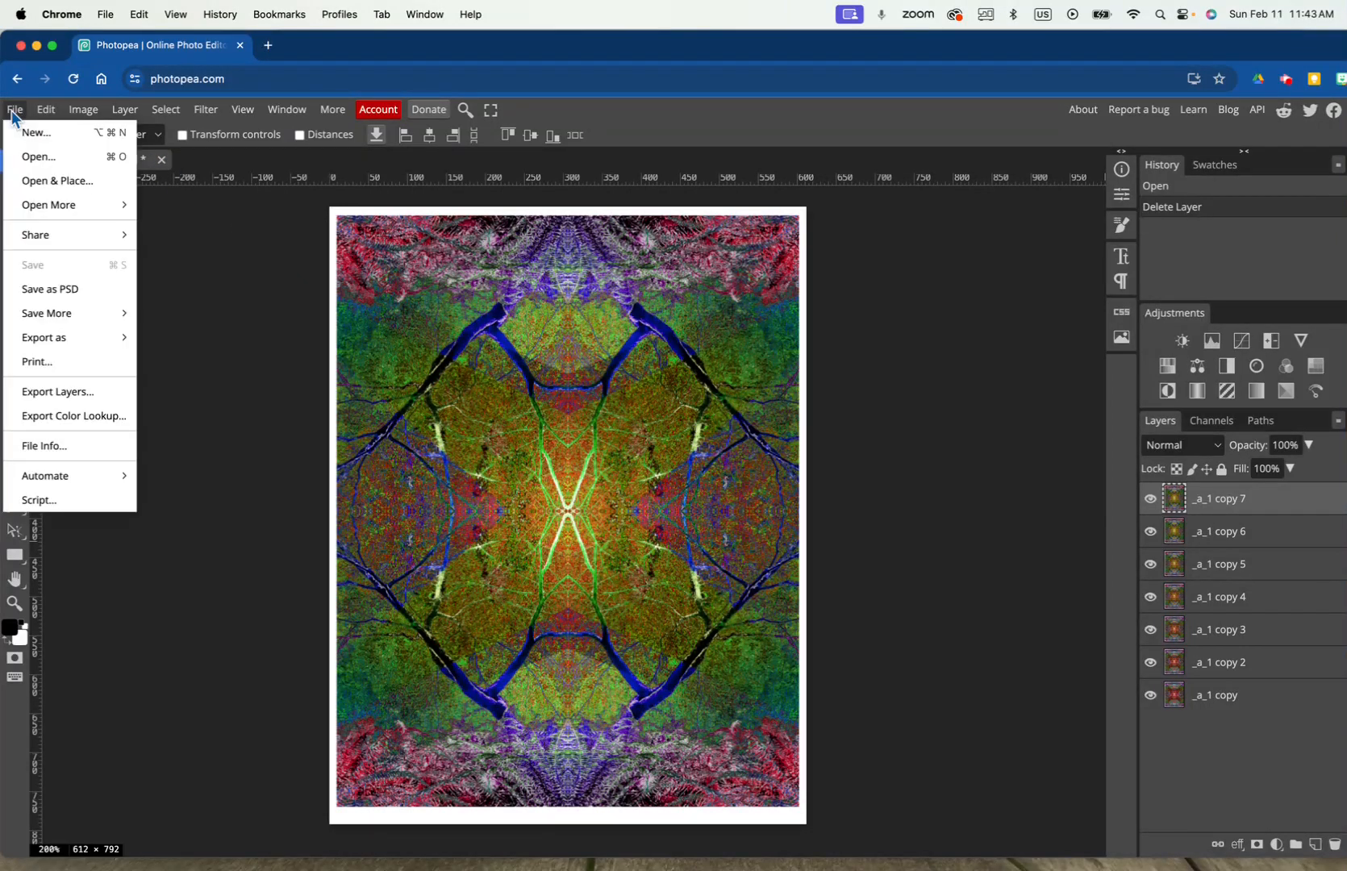
left_click(28, 159)
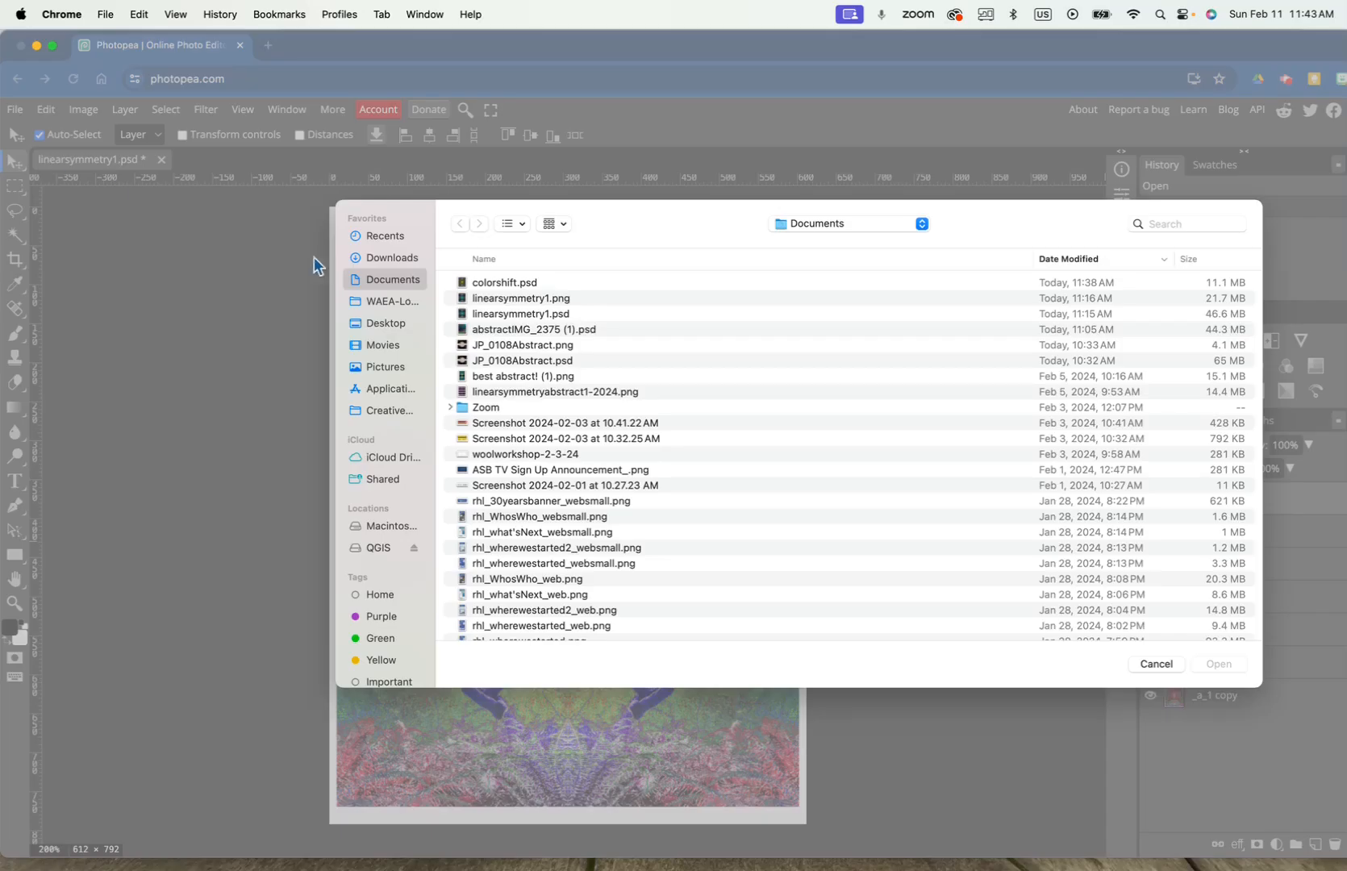
left_click(507, 298)
key("space")
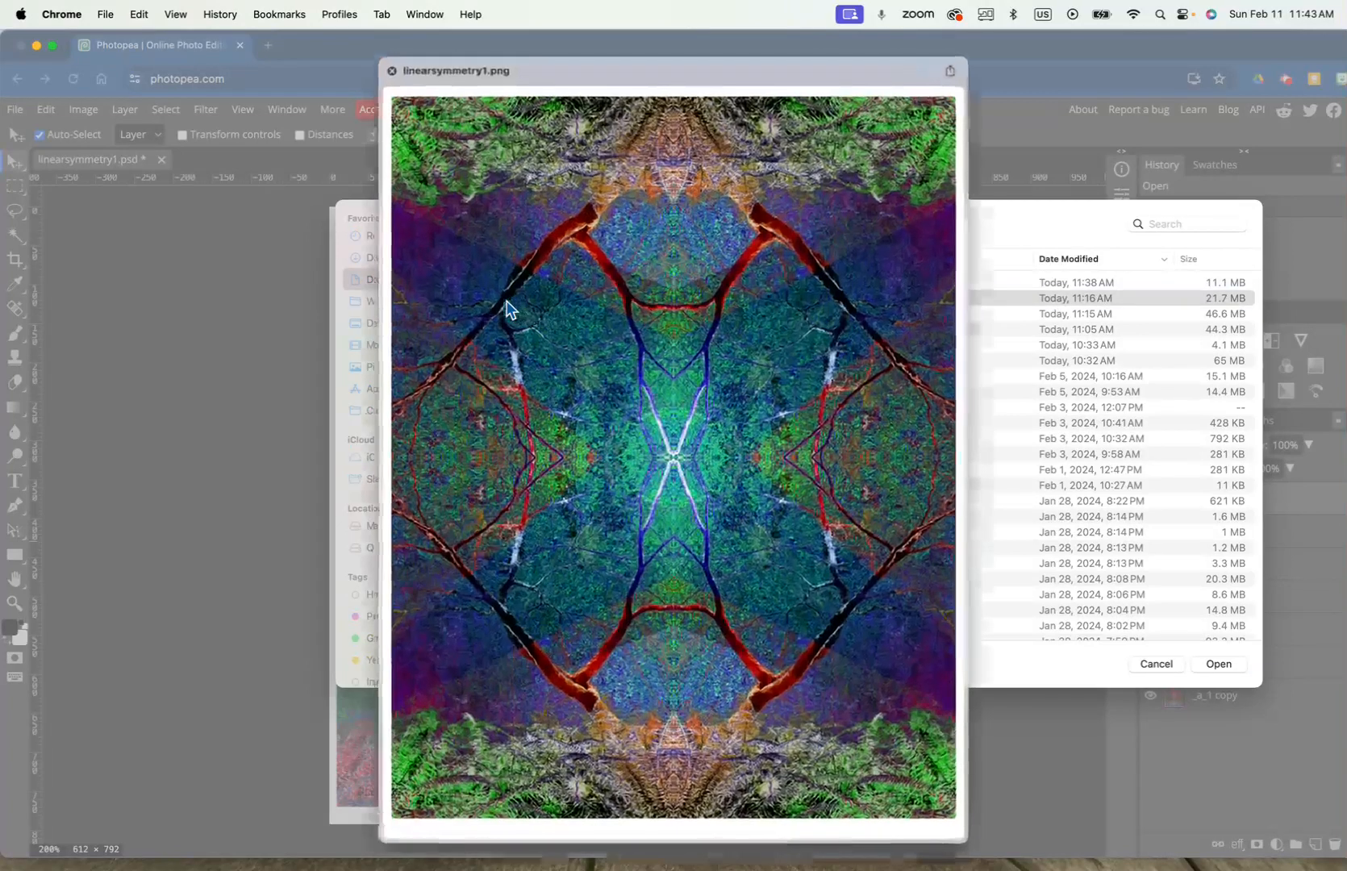
key("space")
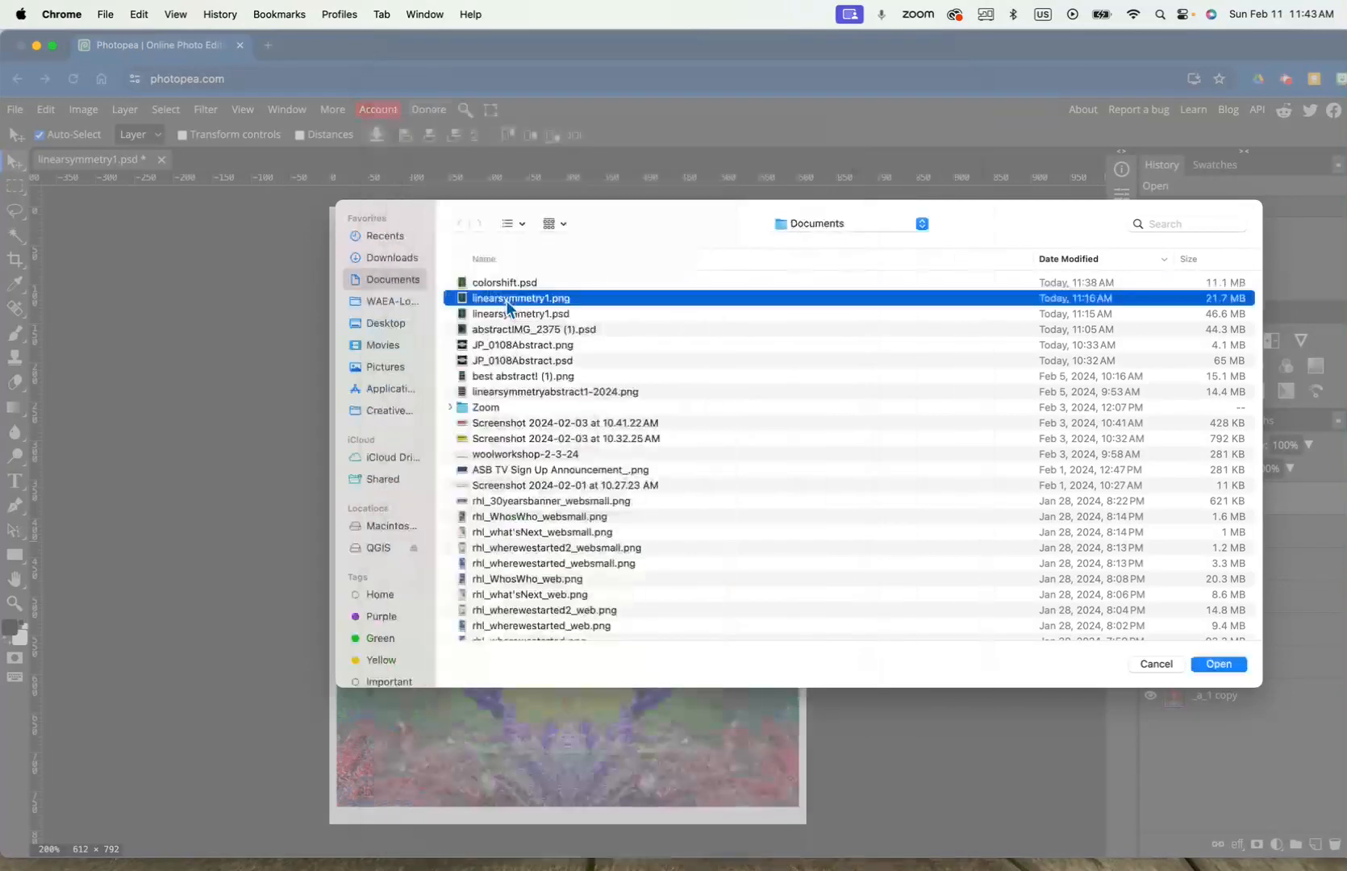
key("Return")
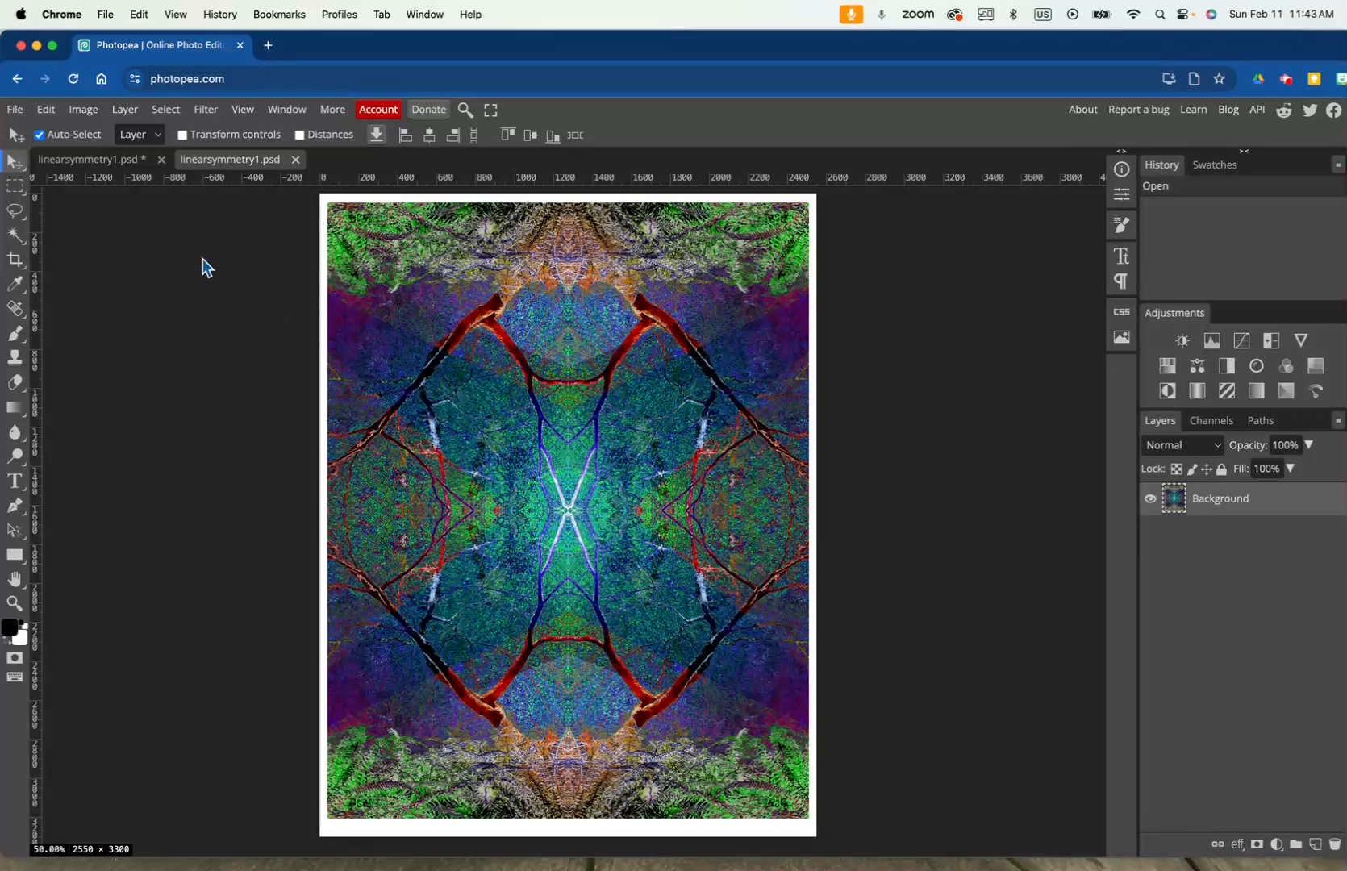
Set the image resolution to 72 pixels per inch and switch the image size units to inches.
left_click(80, 113)
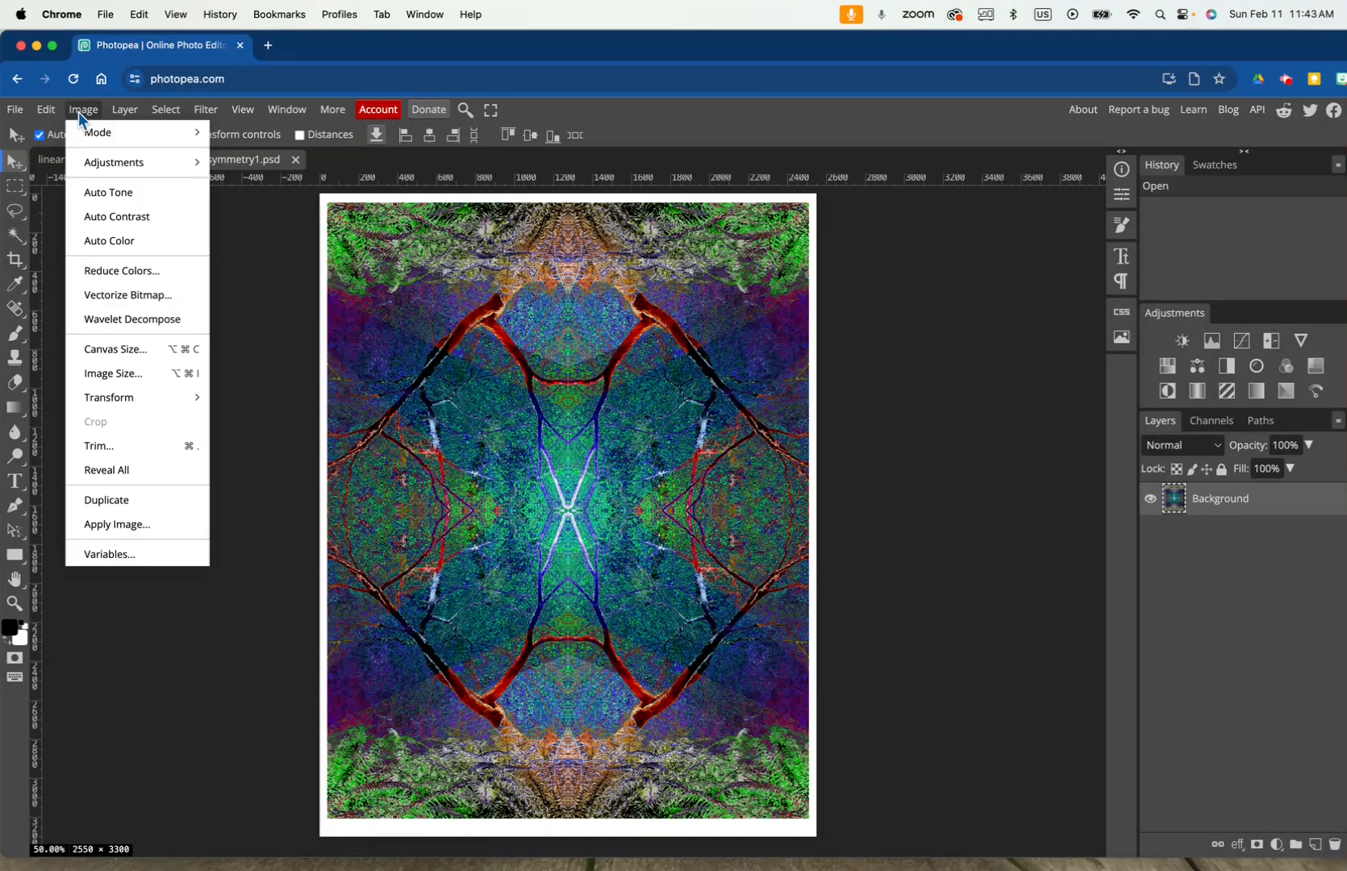
left_click(146, 375)
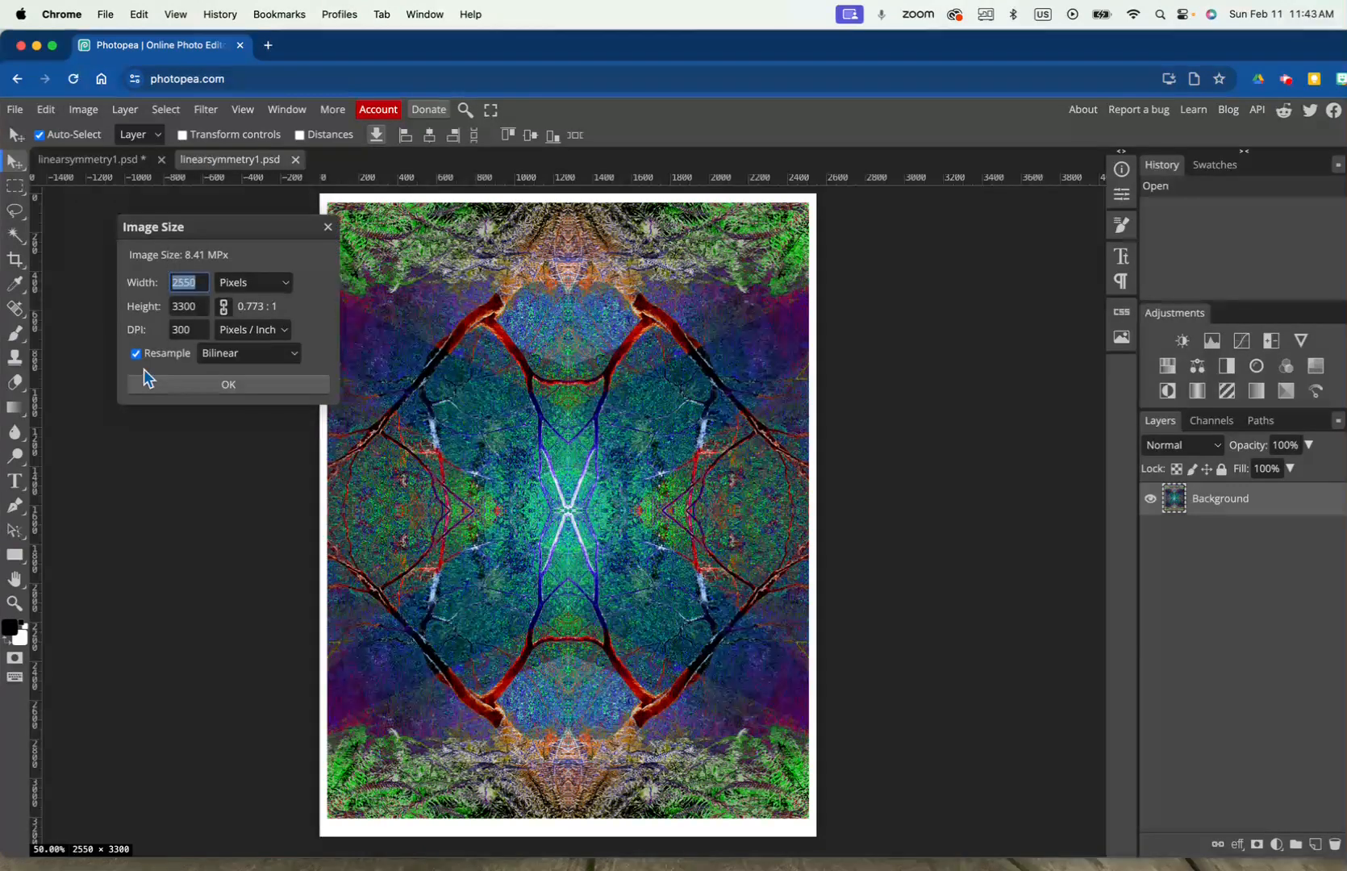
left_click(189, 330)
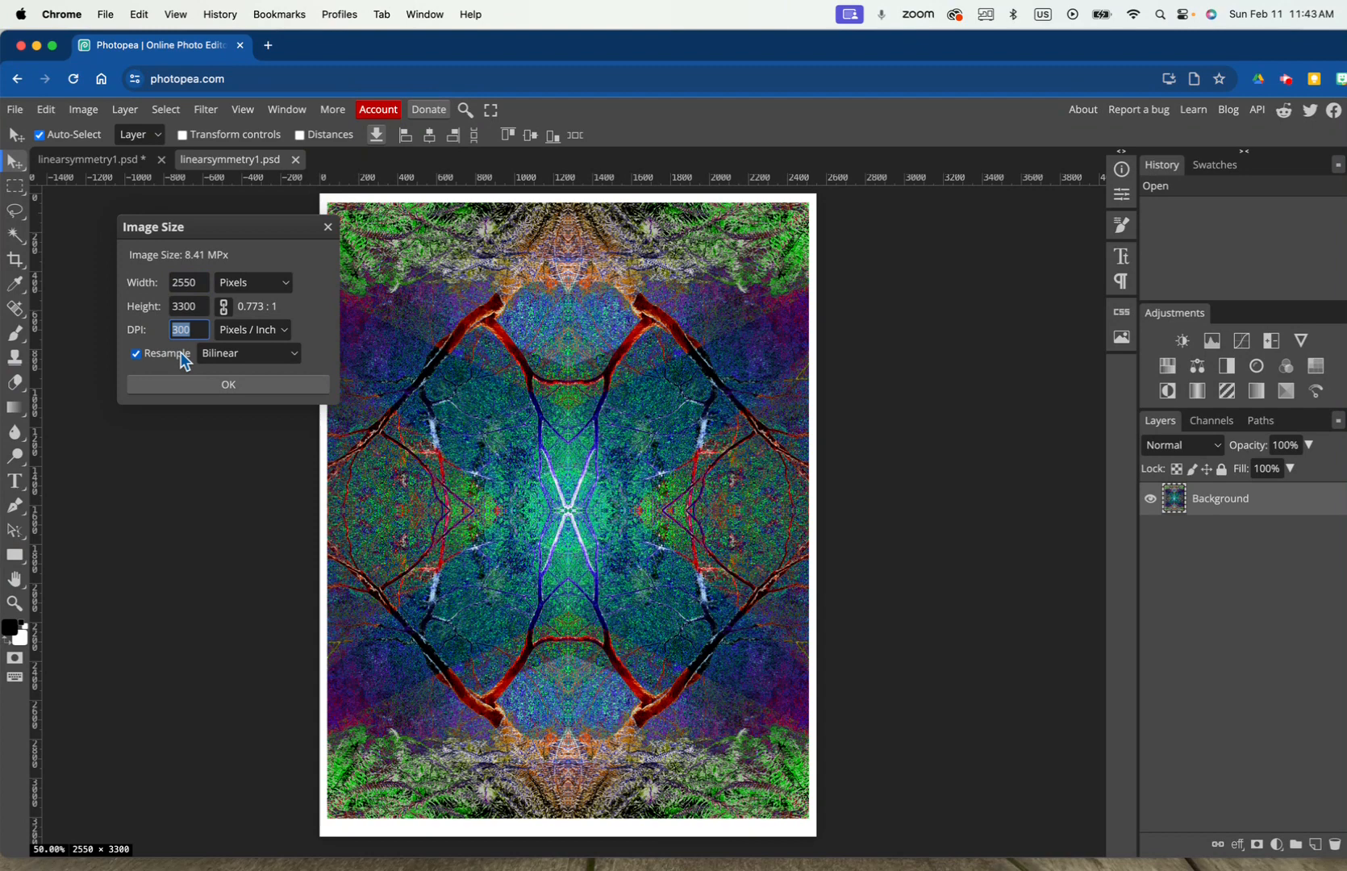
type("72")
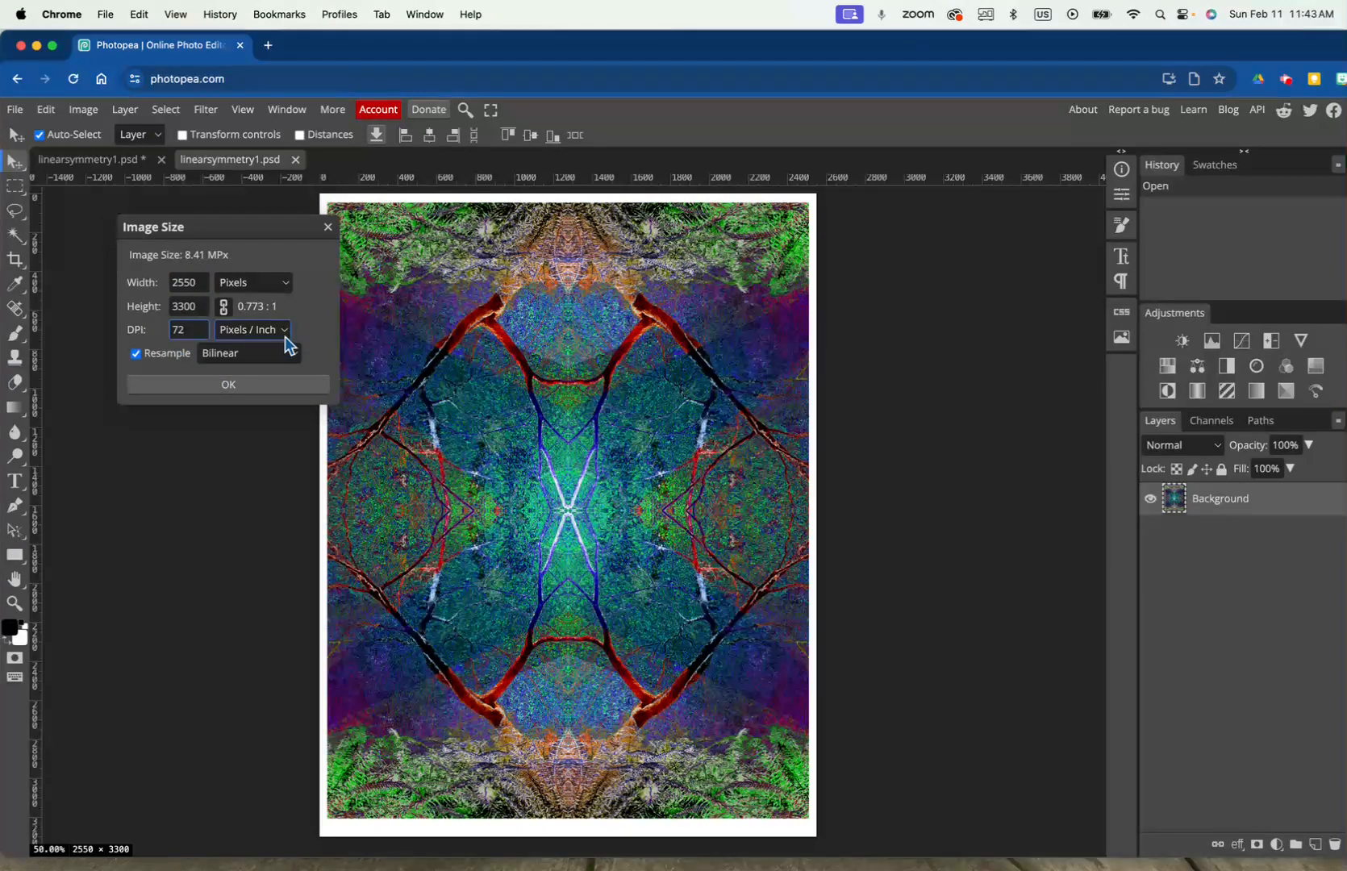
left_click(254, 282)
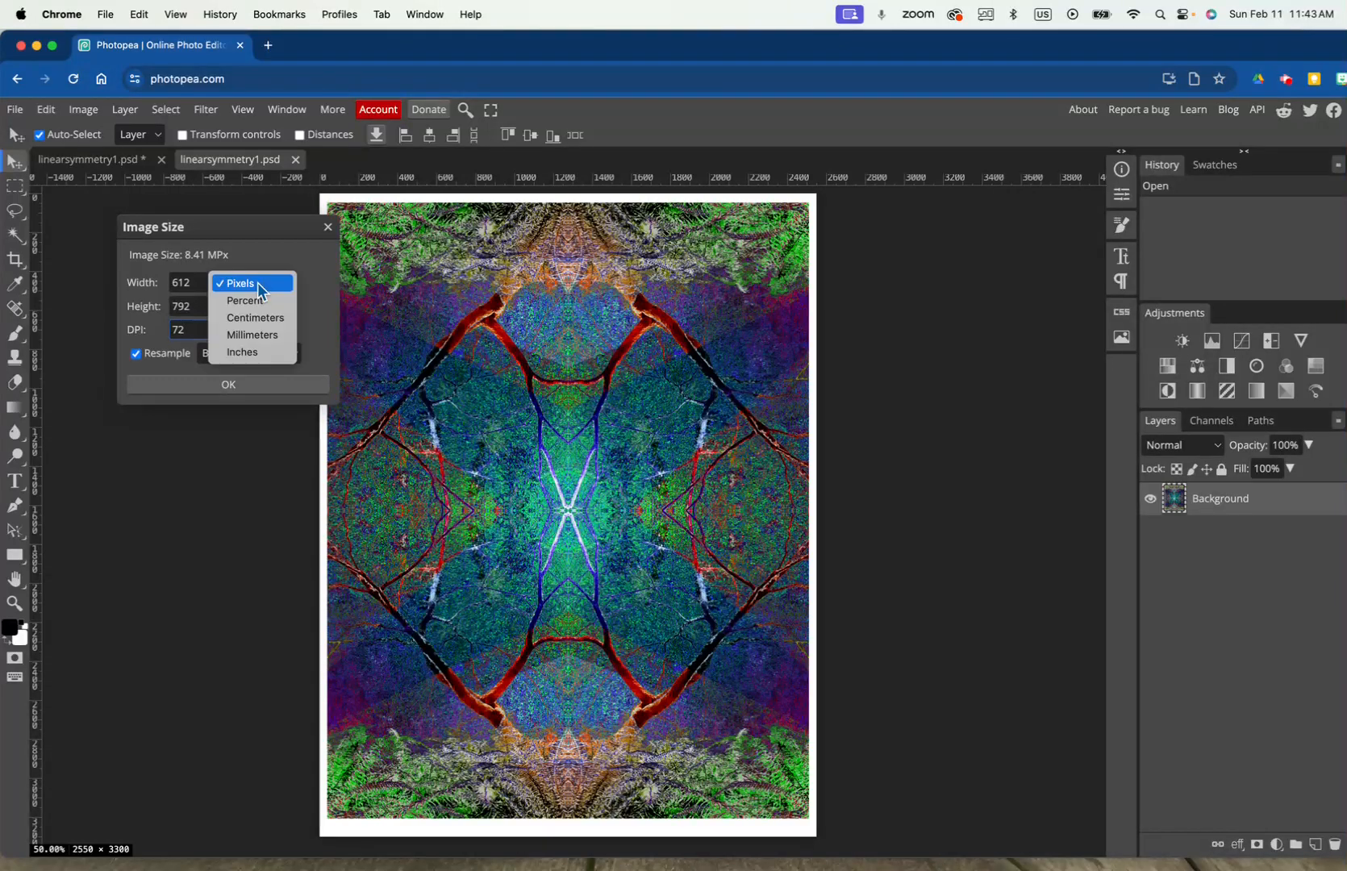
left_click(267, 363)
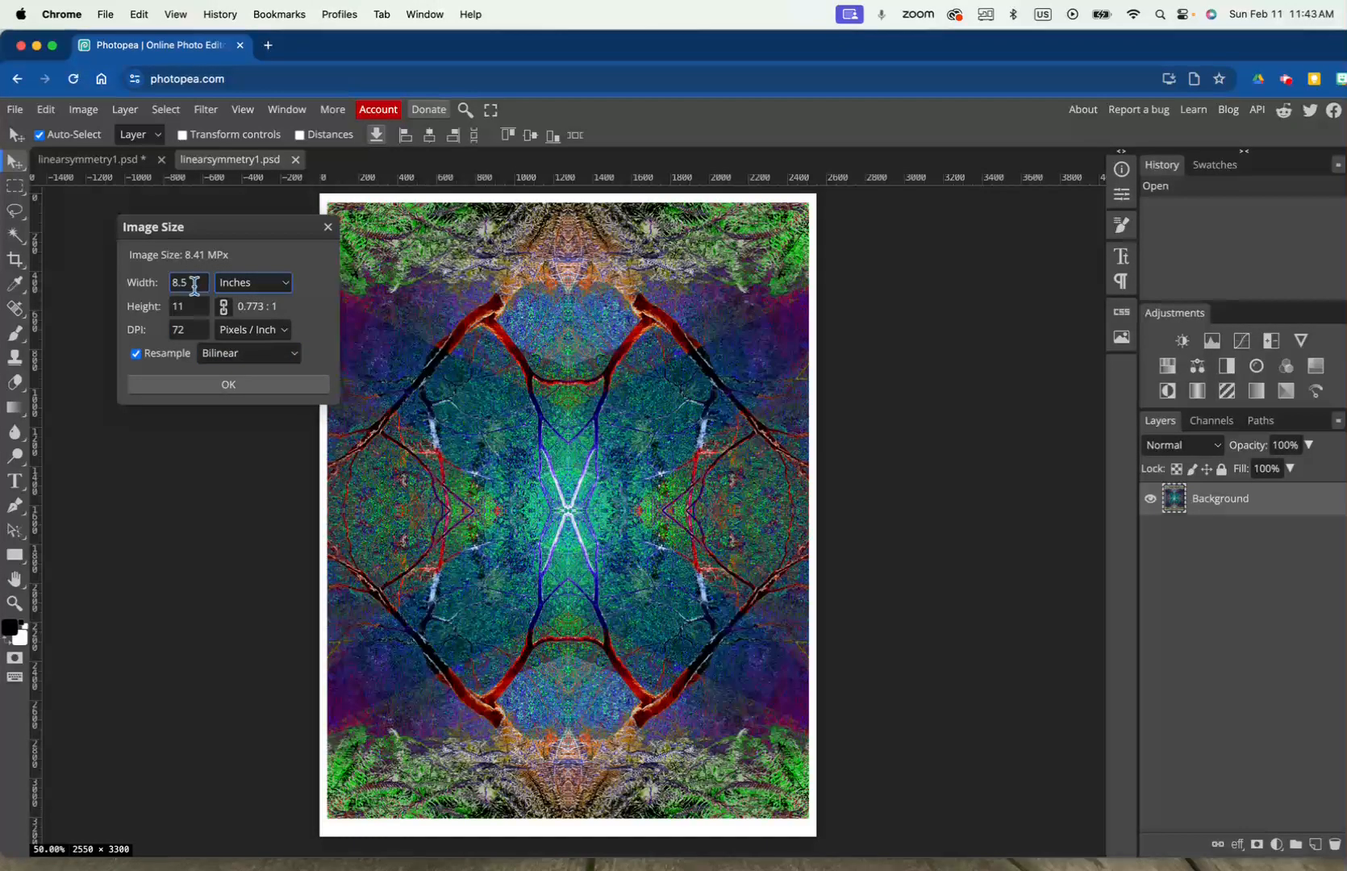
Resize the image to a width of 5 inches with proportions kept, and fit it to the view.
left_click_drag(195, 286, 164, 283)
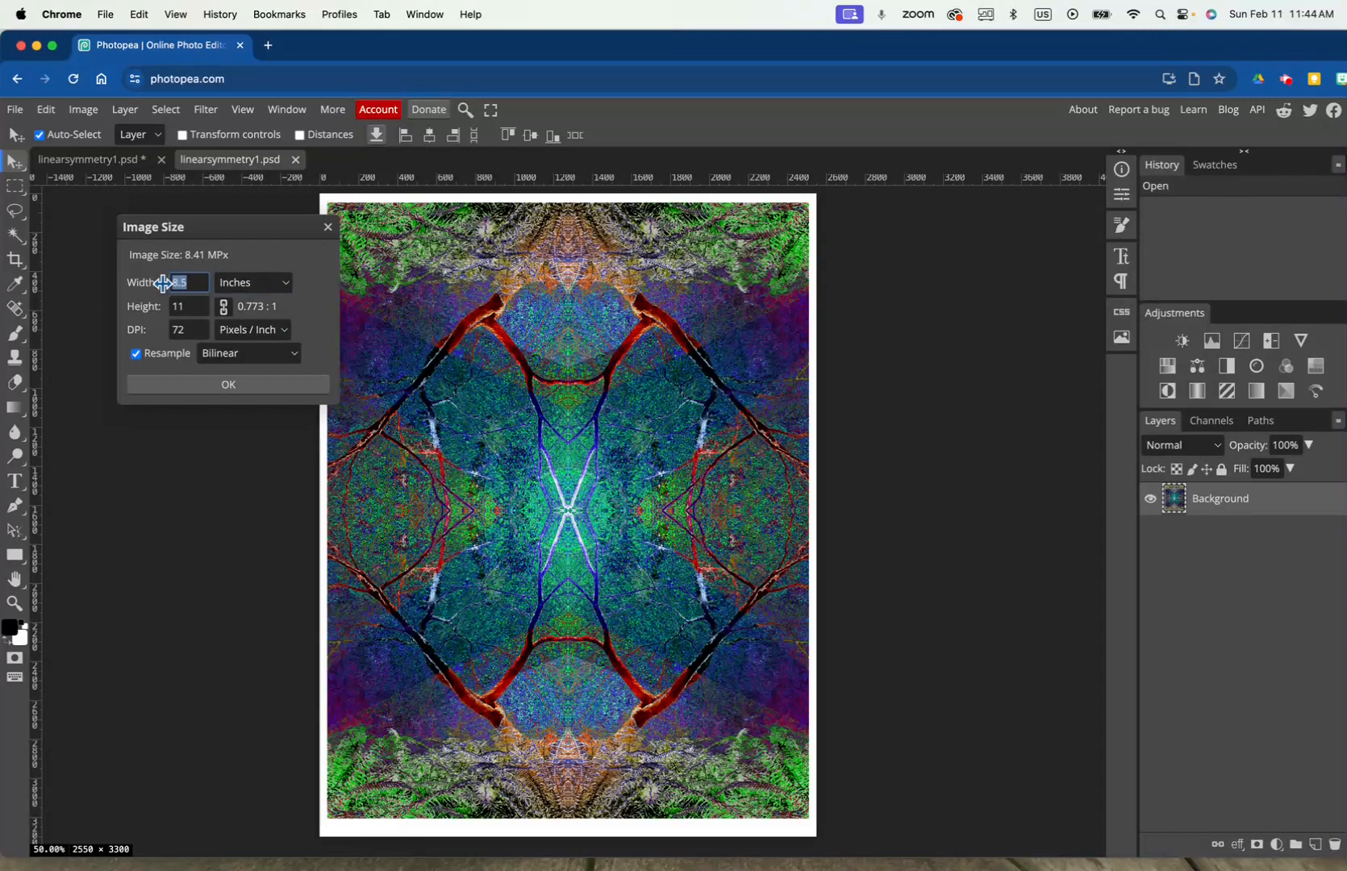
type("5")
key("Tab")
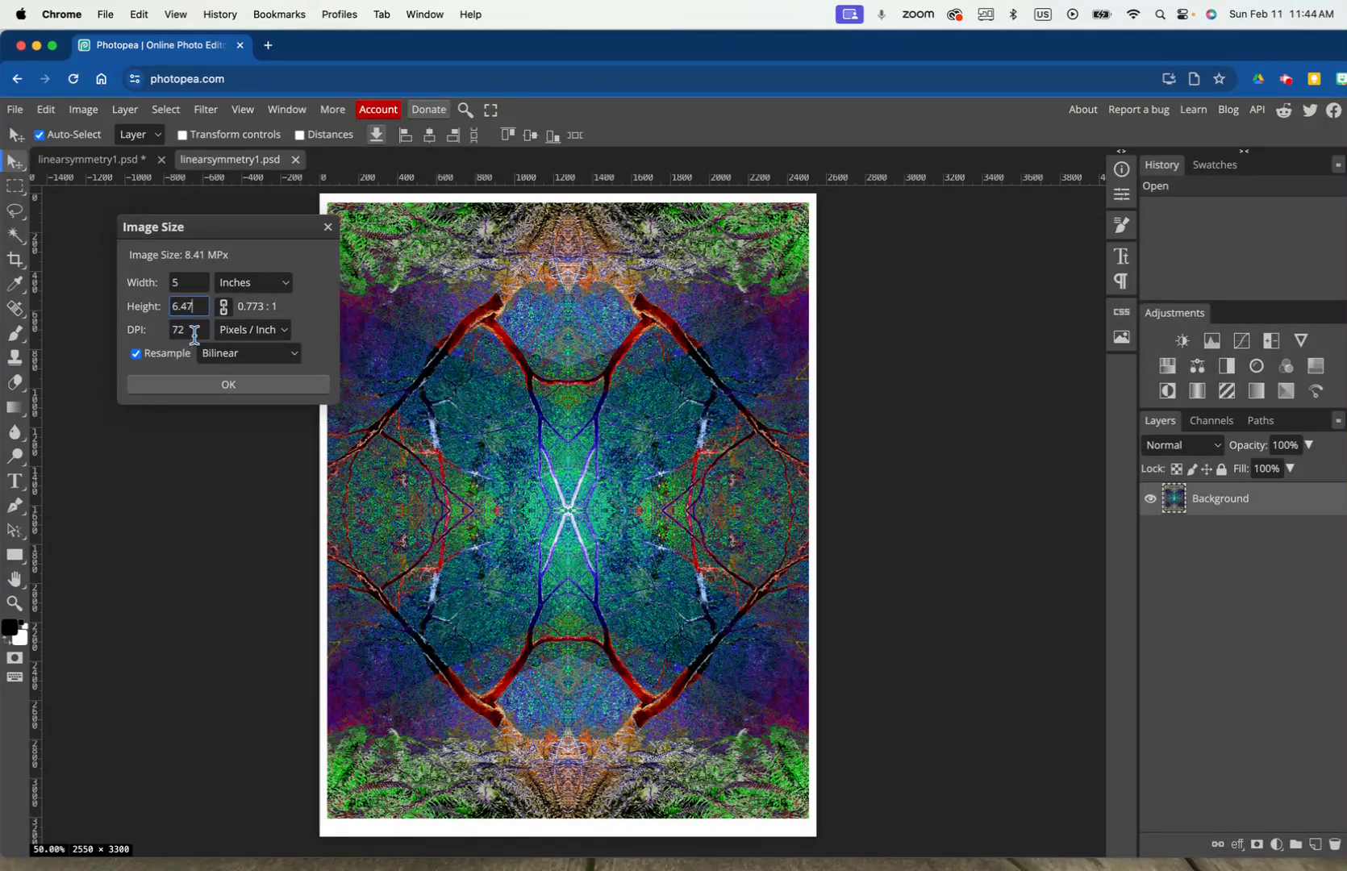
left_click(217, 386)
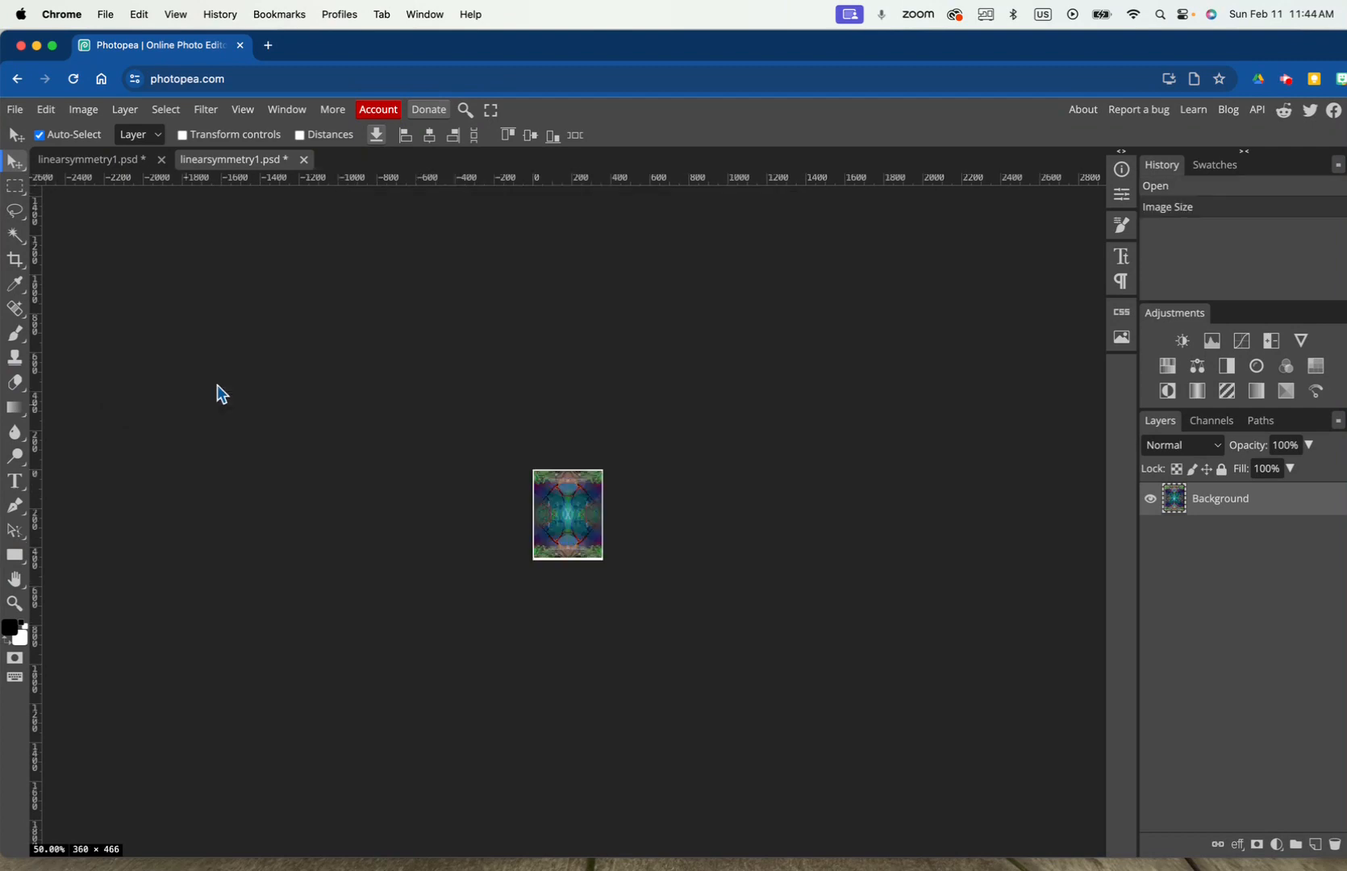
key("super+0")
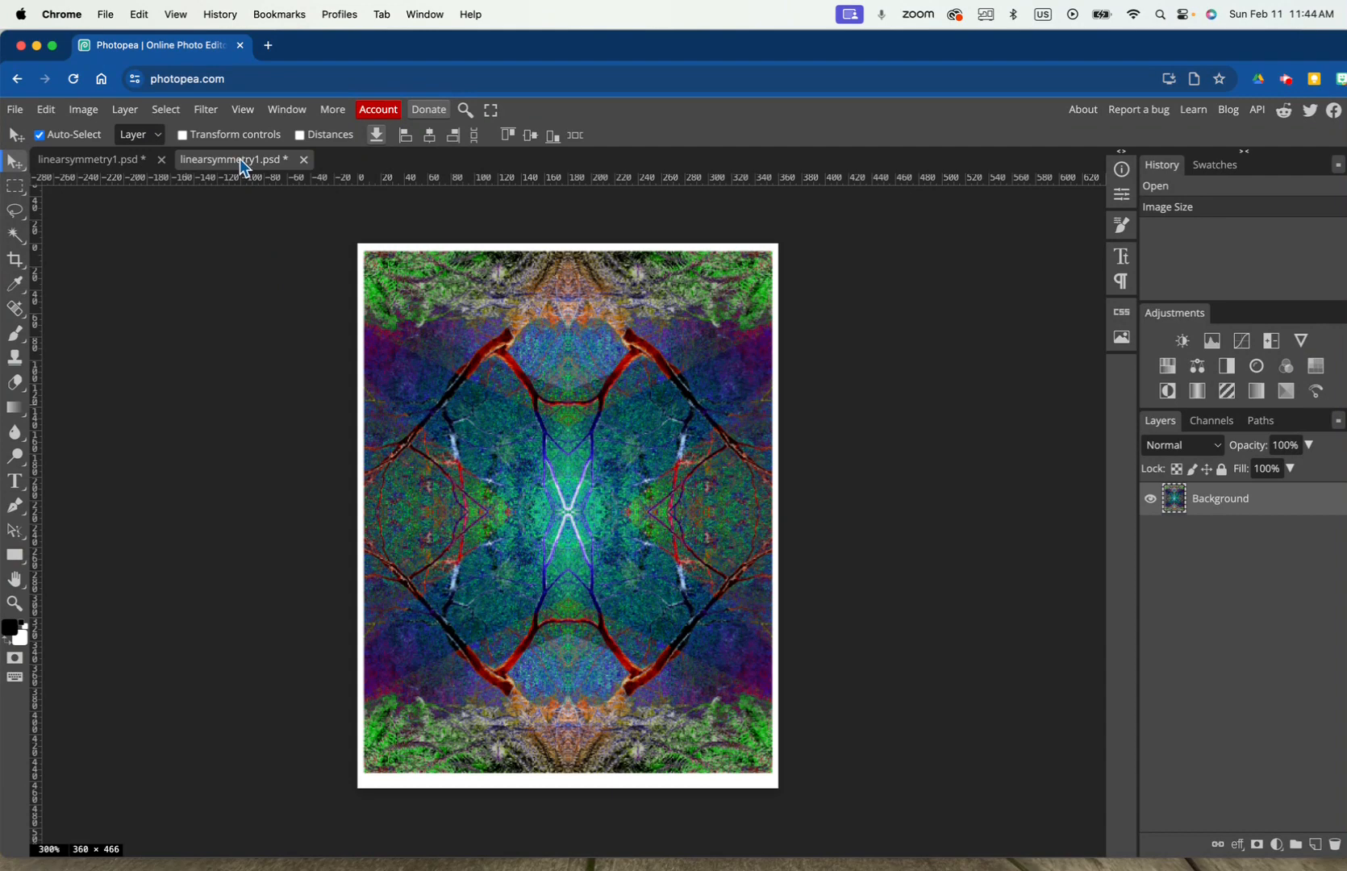
Save the resized image as a PSD named colorshift1.psd in the Documents folder.
left_click(15, 110)
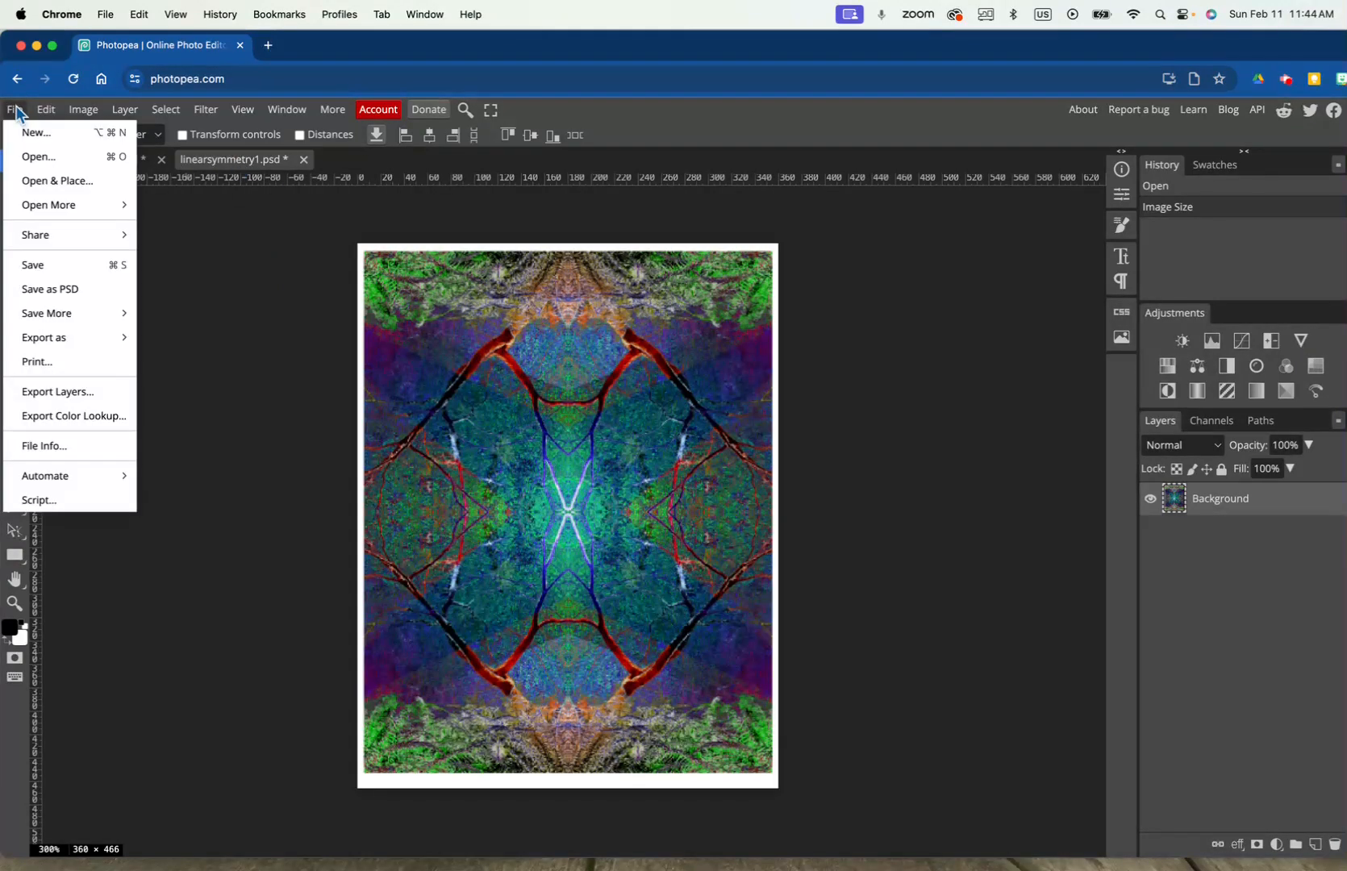
left_click(57, 288)
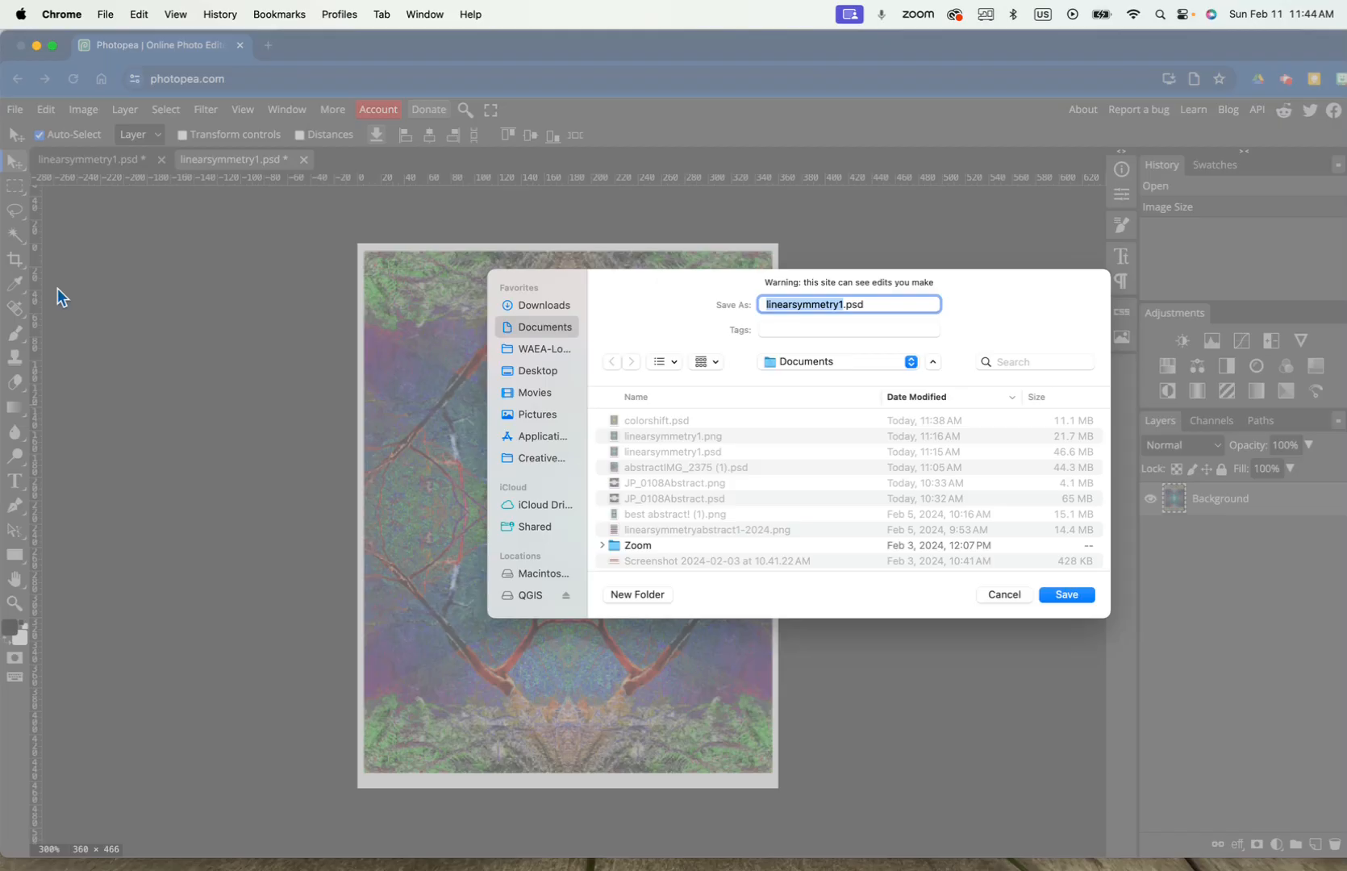
type("colo")
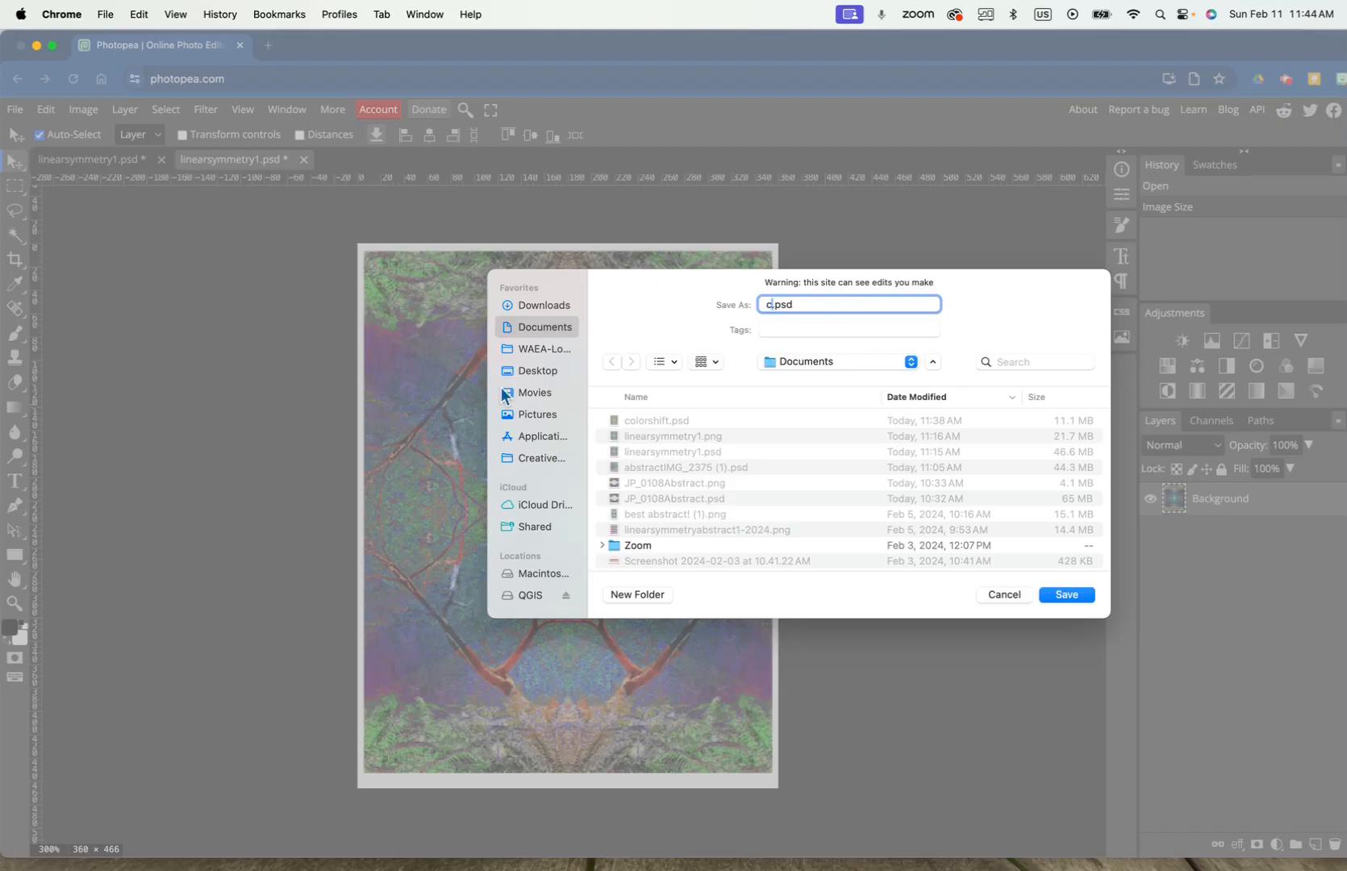
type("rshift1-")
key("BackSpace")
left_click(1069, 597)
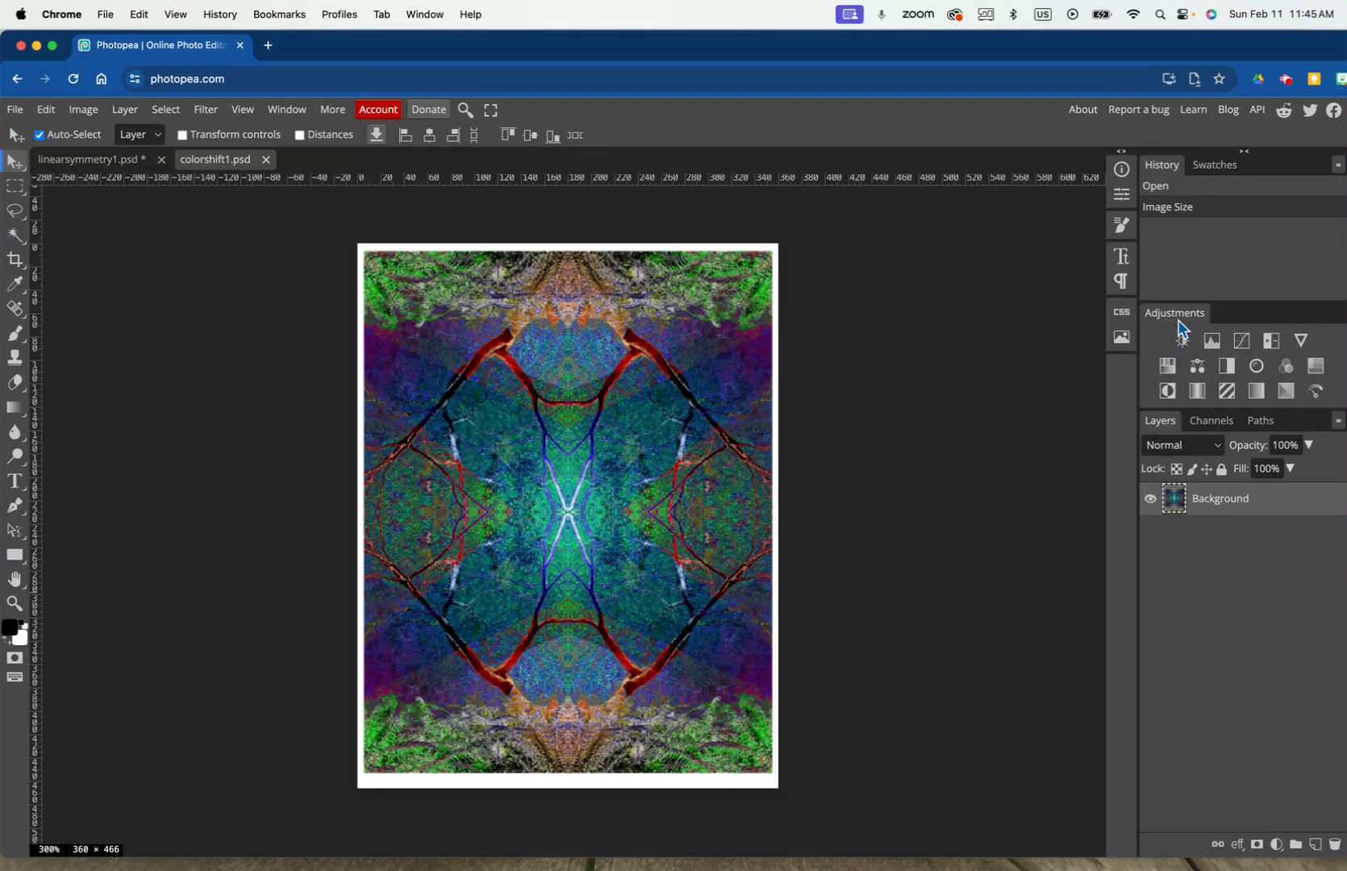
left_click(282, 112)
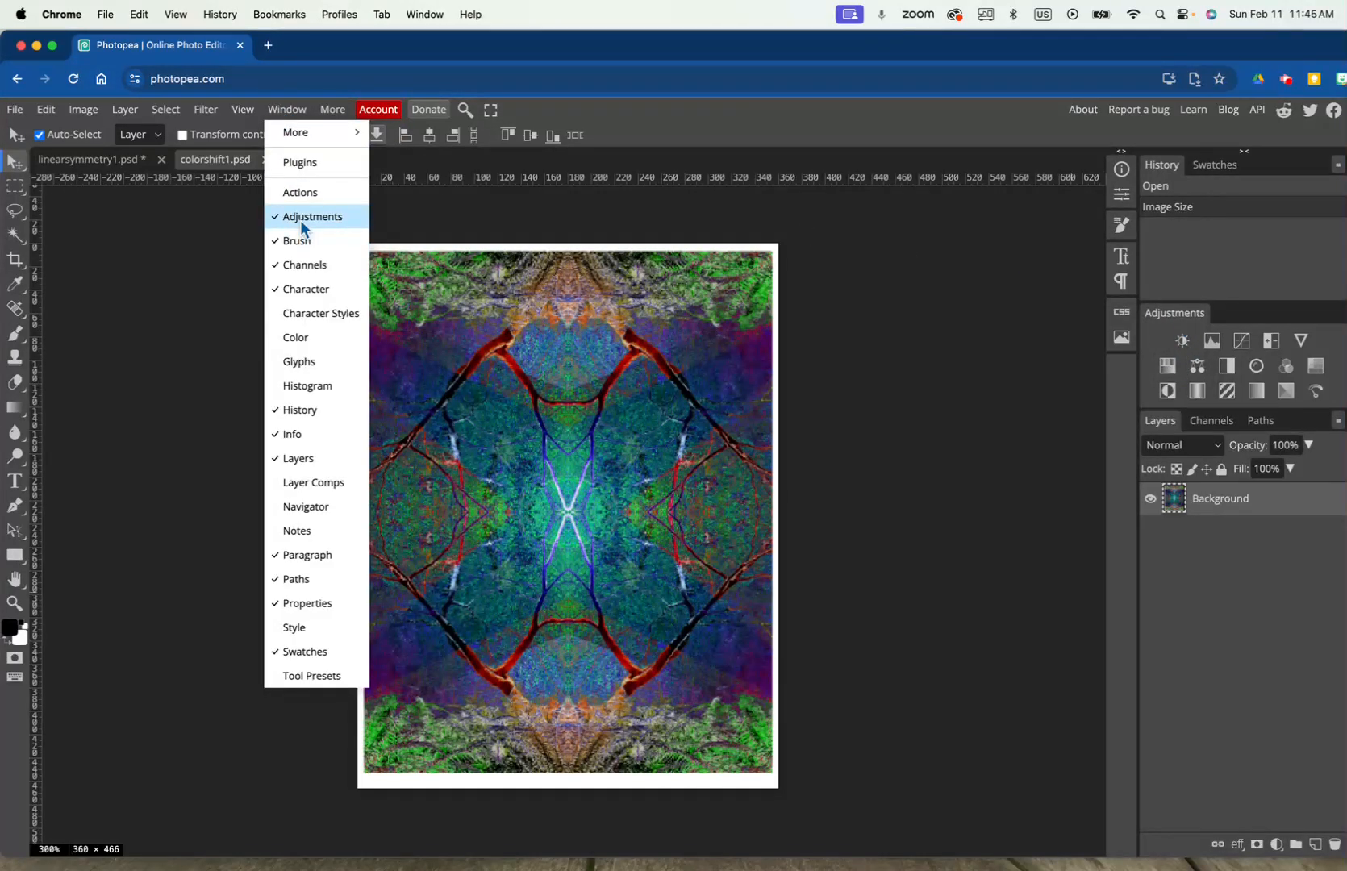
left_click(286, 112)
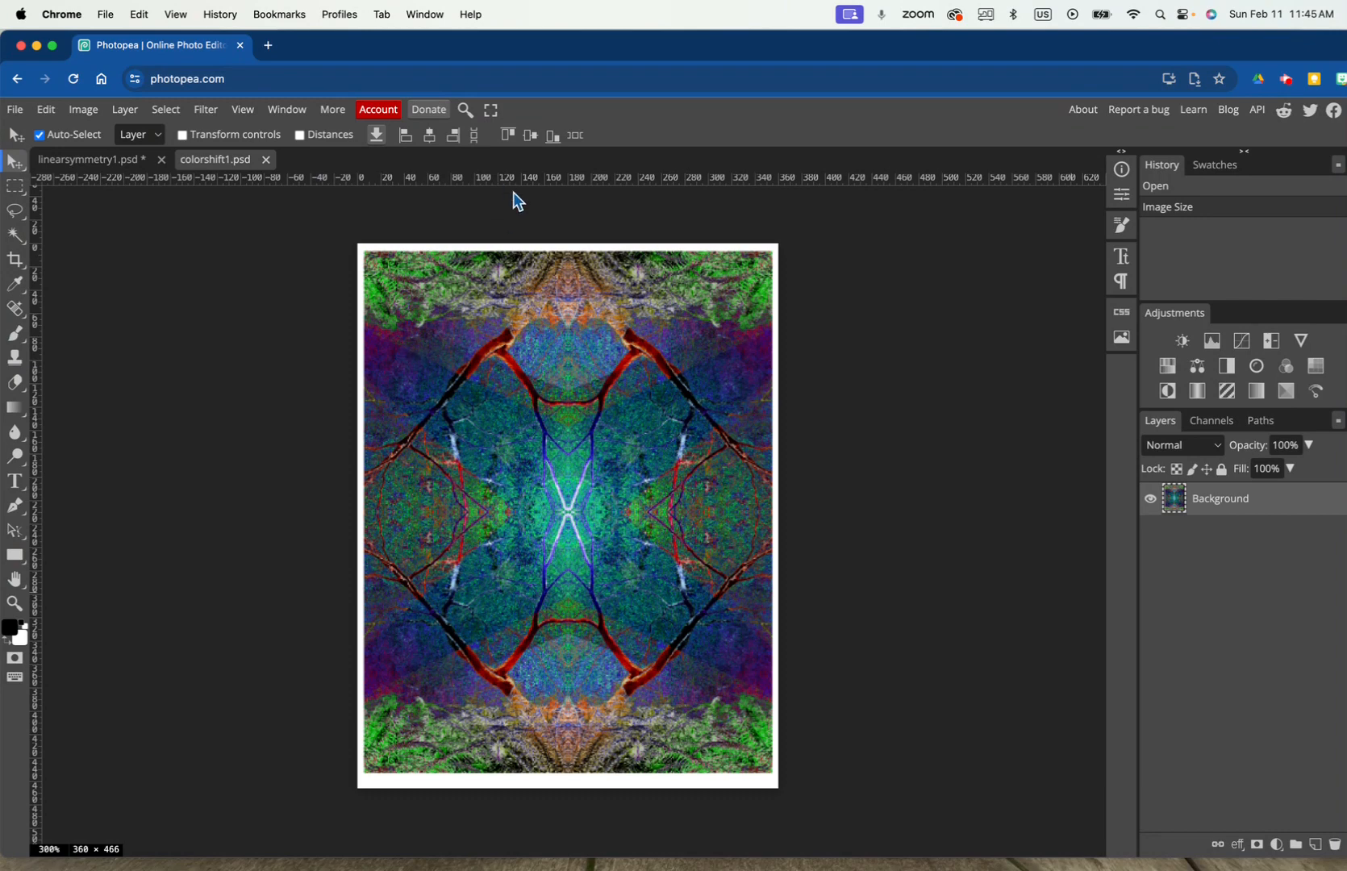
Rename the Background layer to "_a_ copy".
double_click(1225, 502)
mouse_move(1215, 42)
left_mouse_down()
mouse_move(1195, 45)
mouse_move(1209, 43)
left_mouse_up()
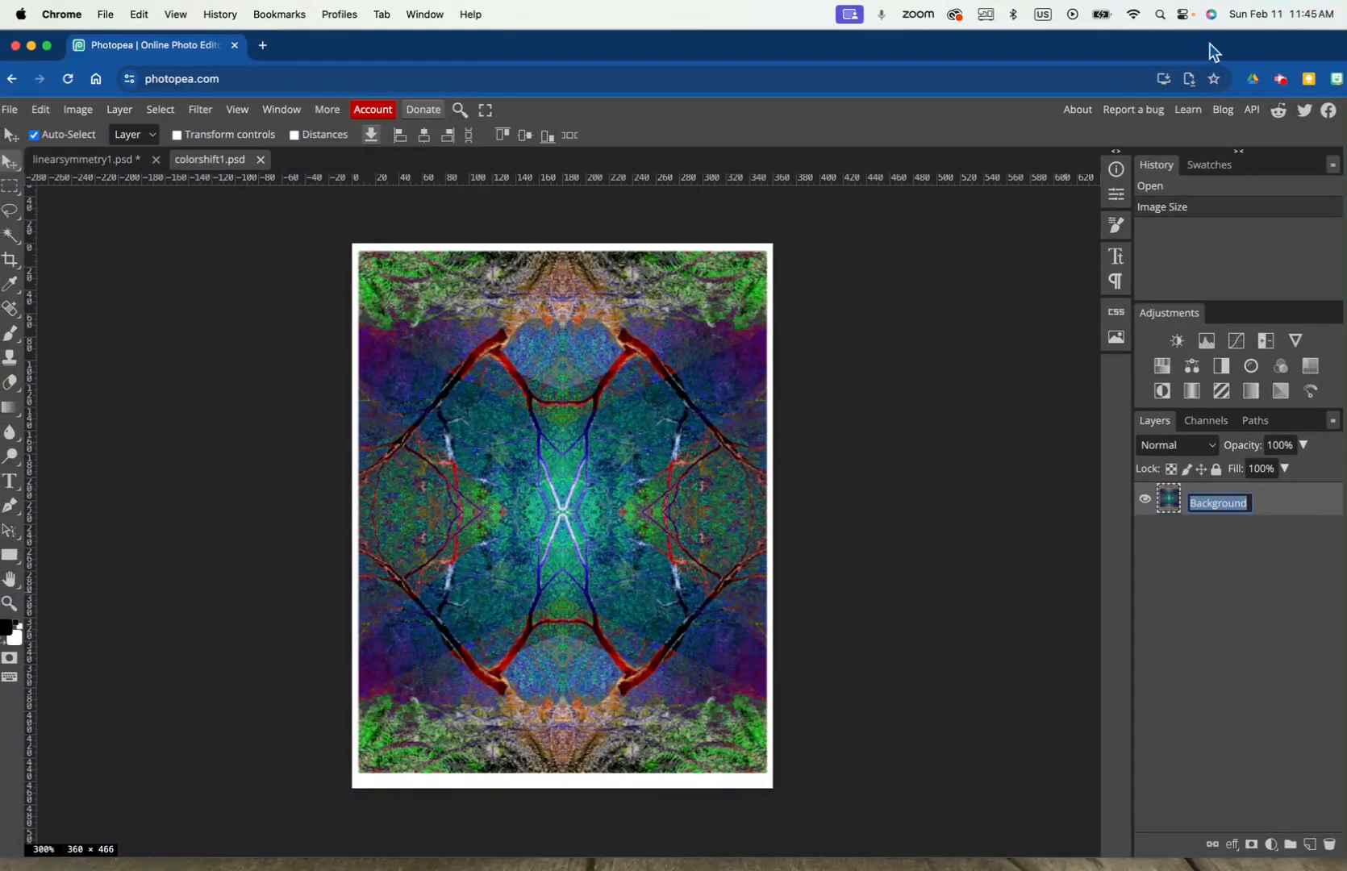
left_click_drag(732, 51, 747, 51)
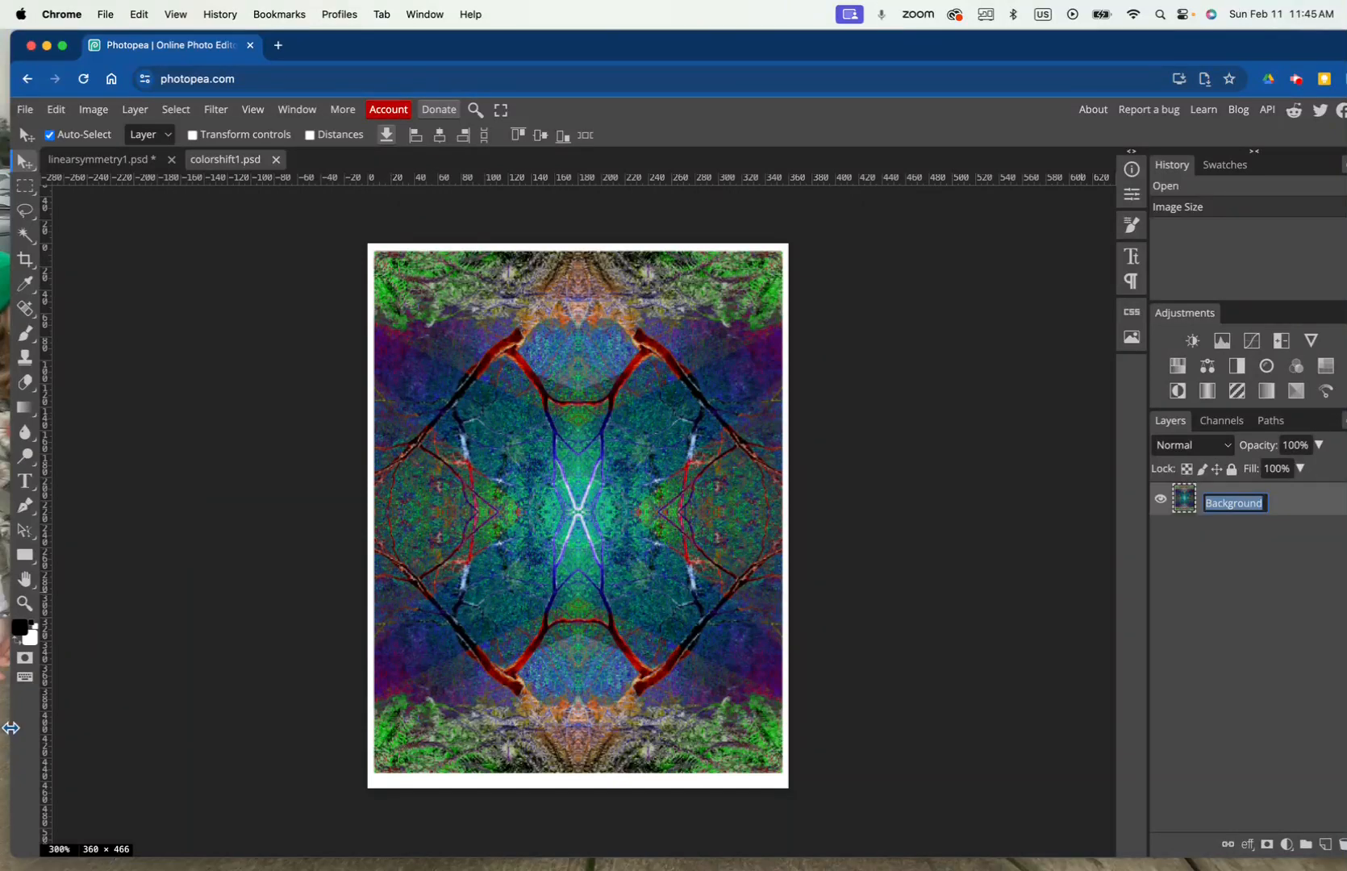
left_click_drag(12, 727, 25, 724)
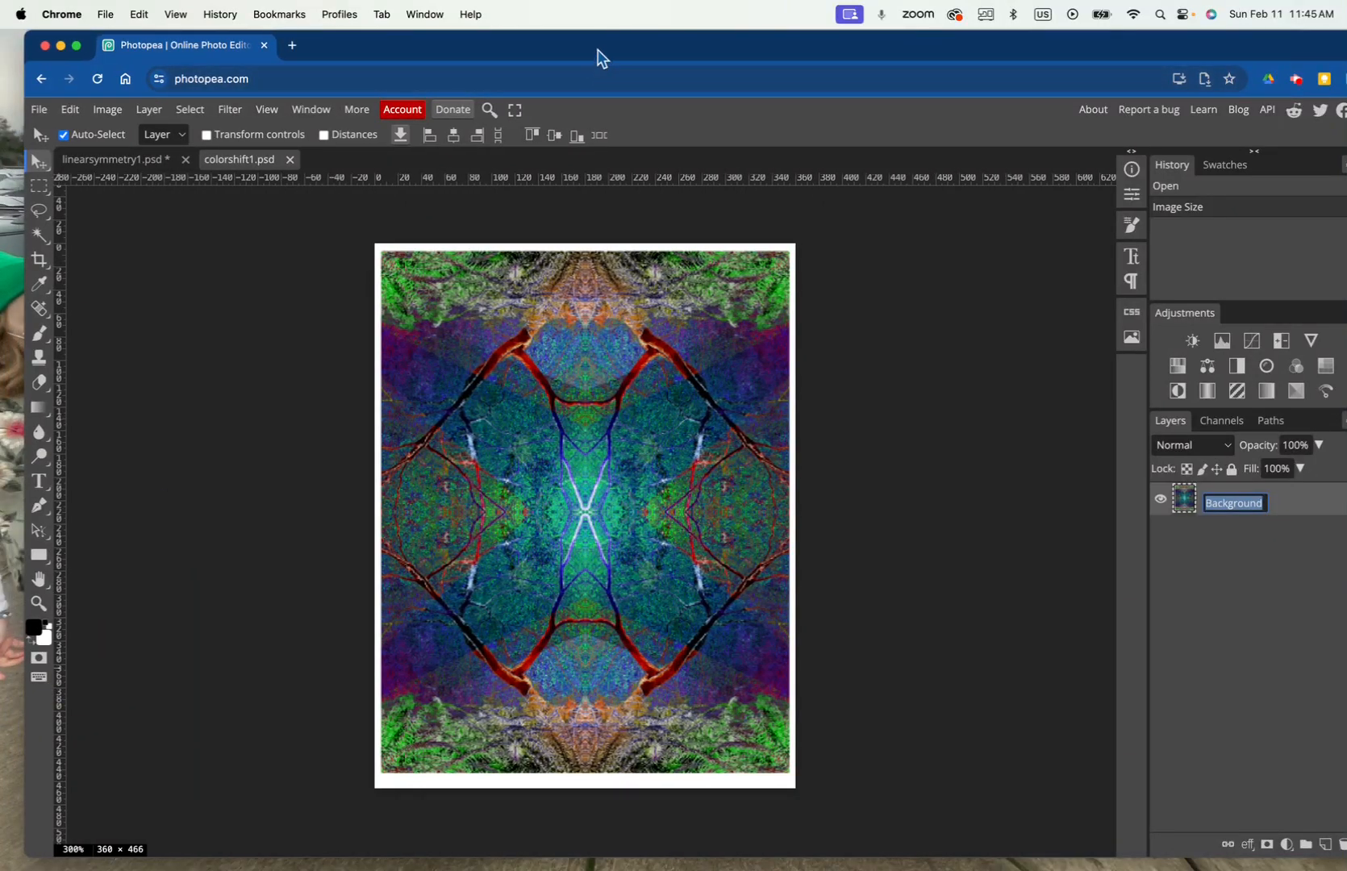
left_click_drag(598, 51, 575, 51)
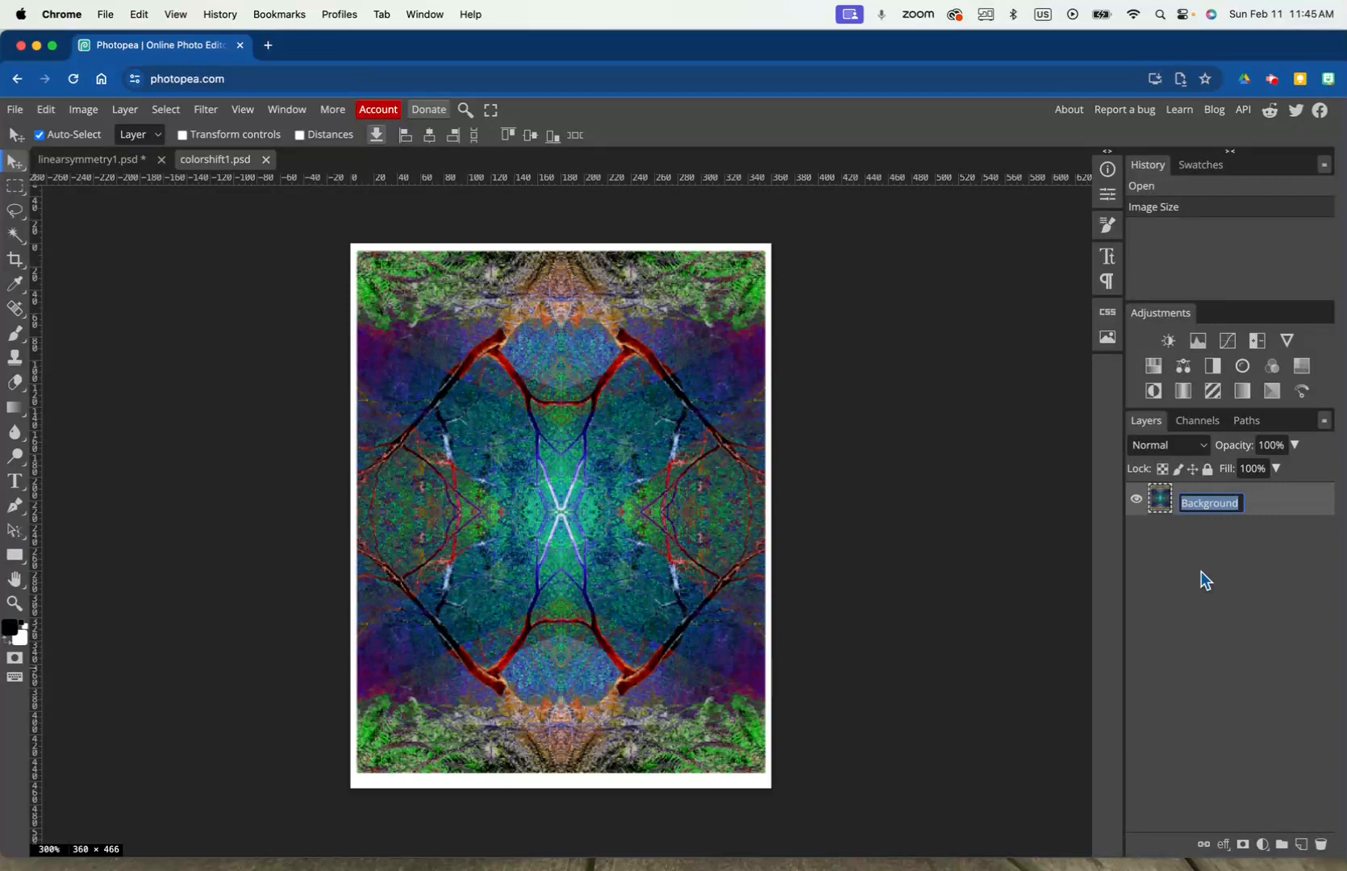
key("BackSpace")
type("_a_copy")
key("Return")
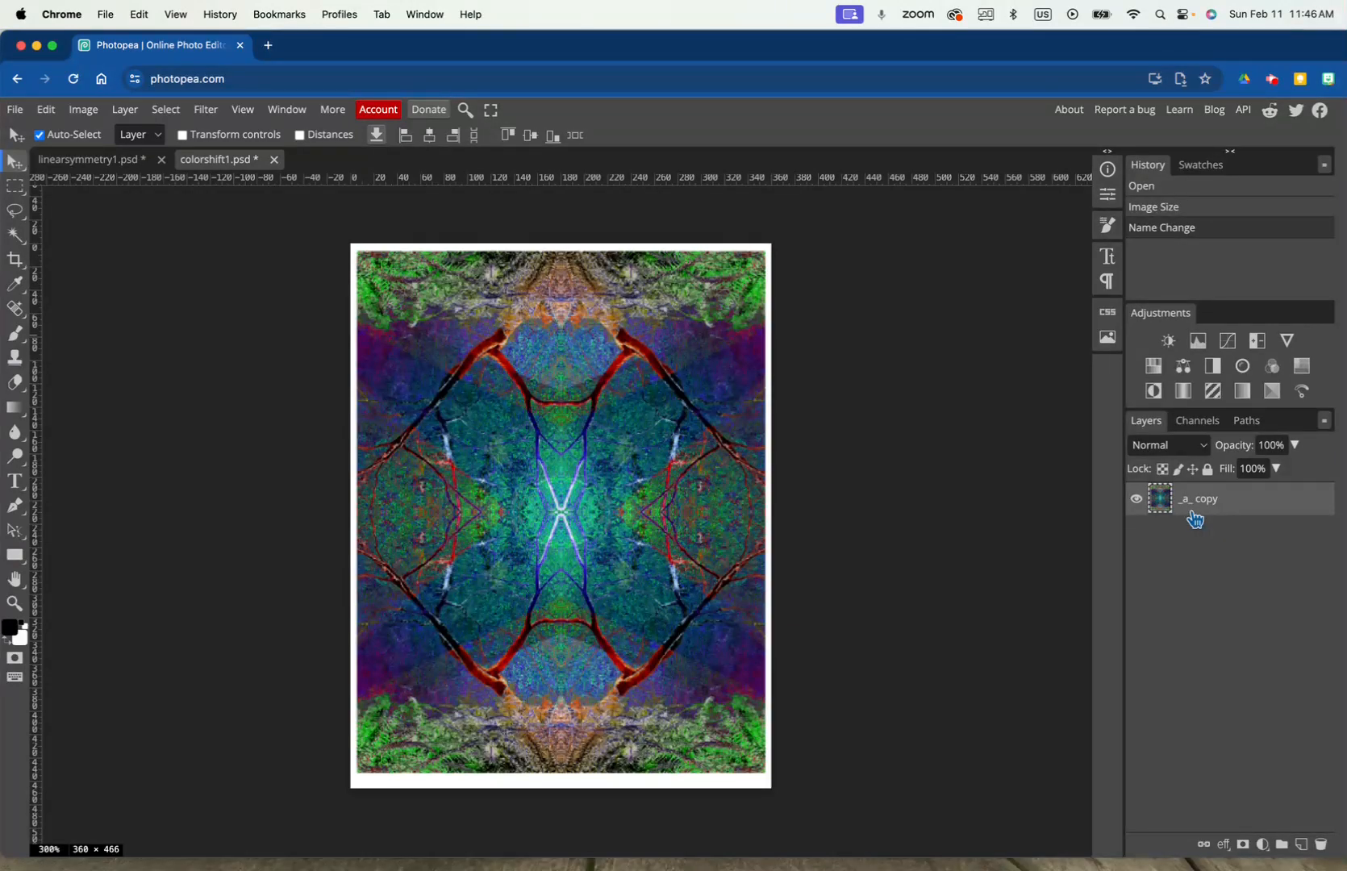
Add a Hue/Saturation adjustment layer above the _a_ copy layer and set its hue to -180.
left_click(1154, 367)
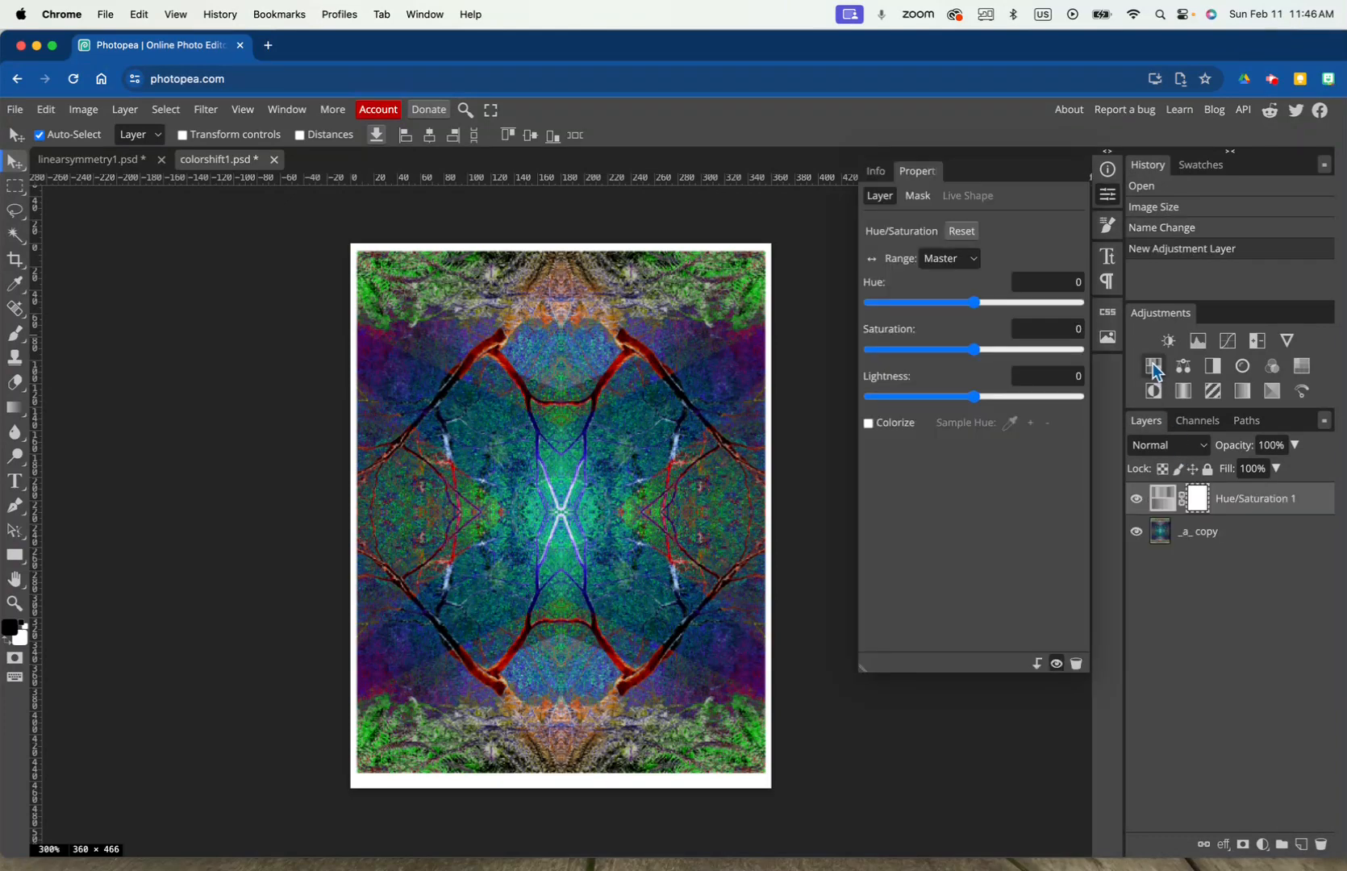
left_click_drag(977, 307, 860, 304)
left_click(1040, 282)
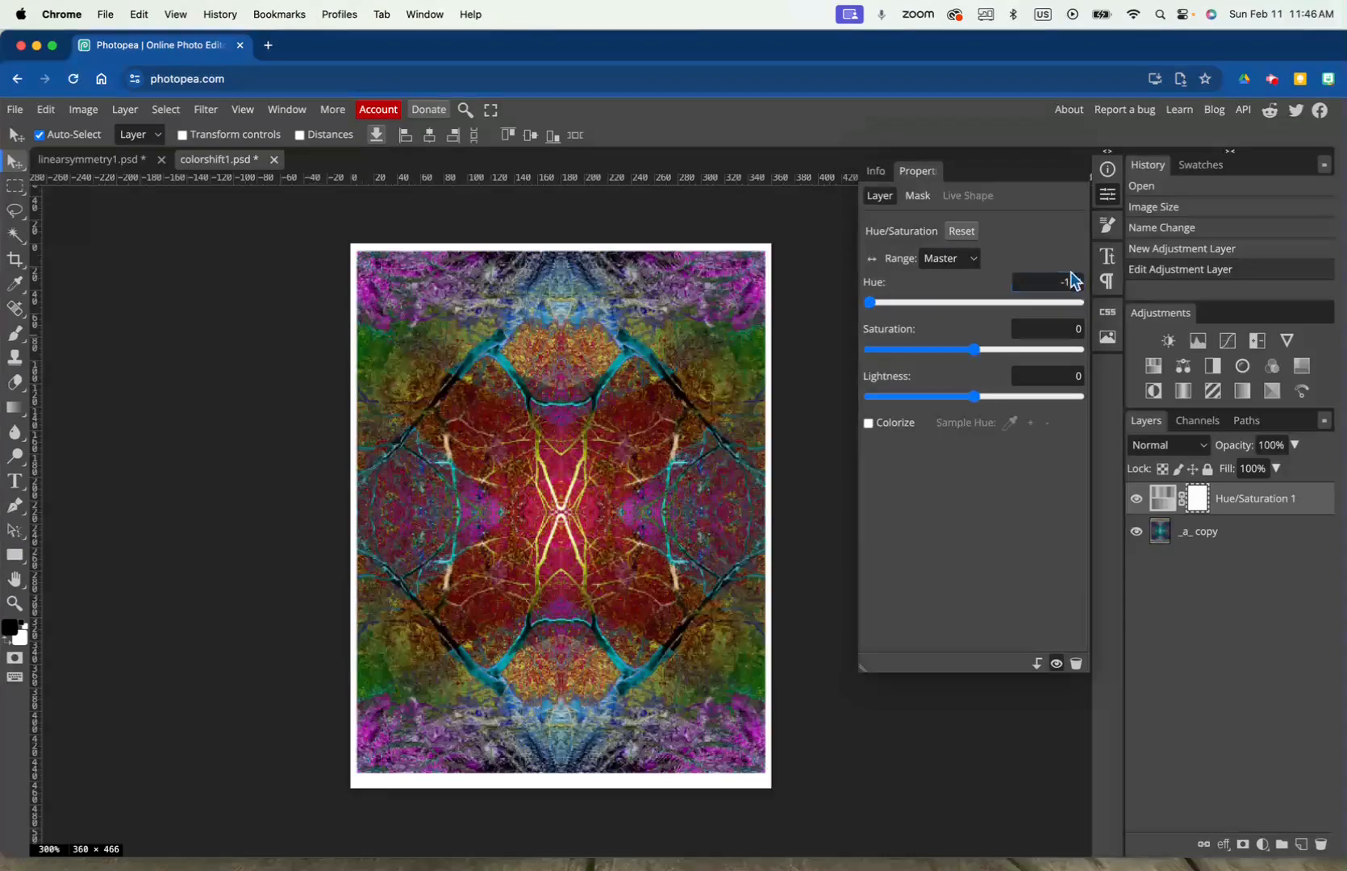
left_click(868, 305)
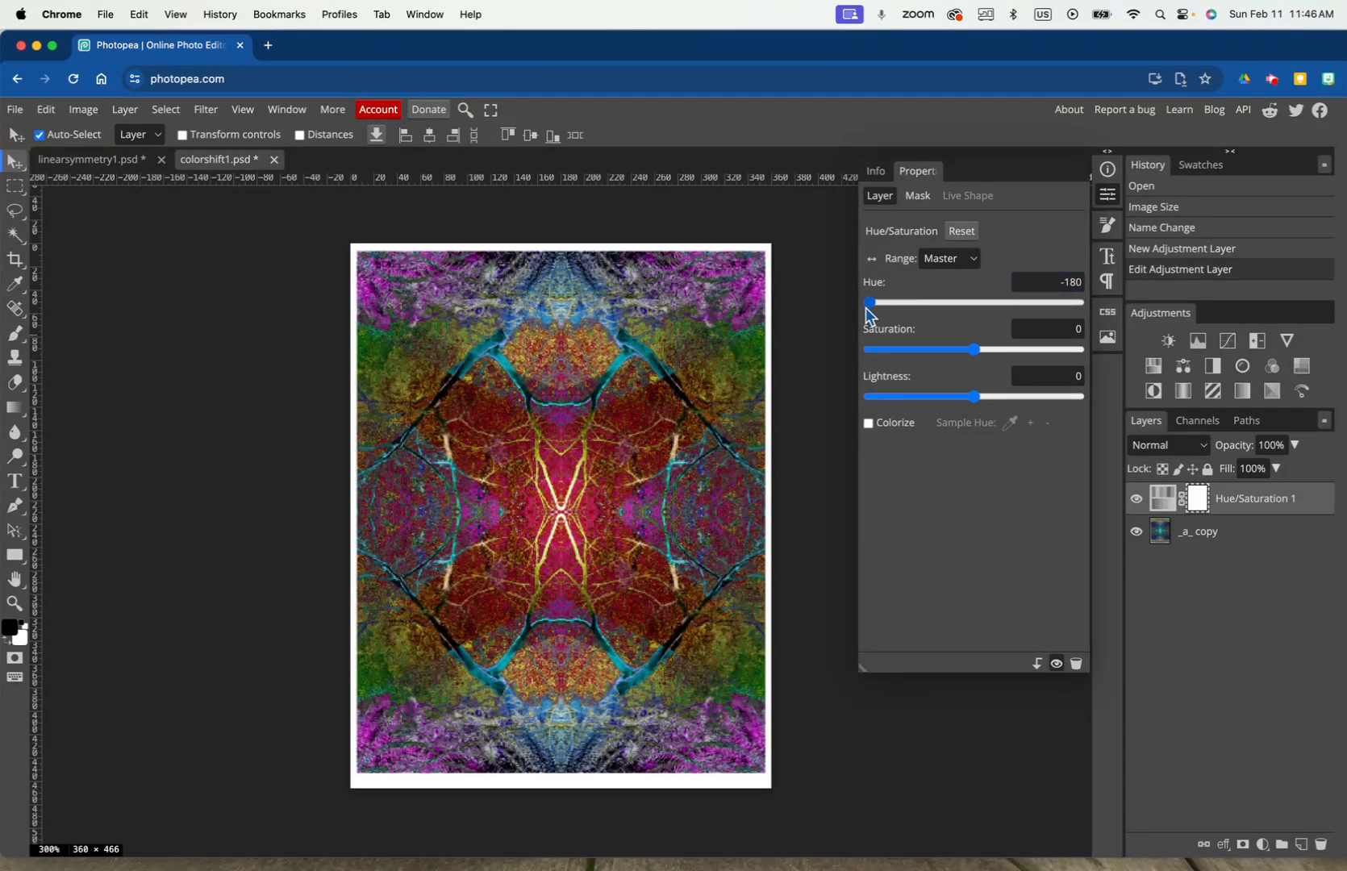
Sweep the adjustment layer's hue across the full range to 180 and bring it back to -180.
left_click_drag(869, 306, 1074, 329)
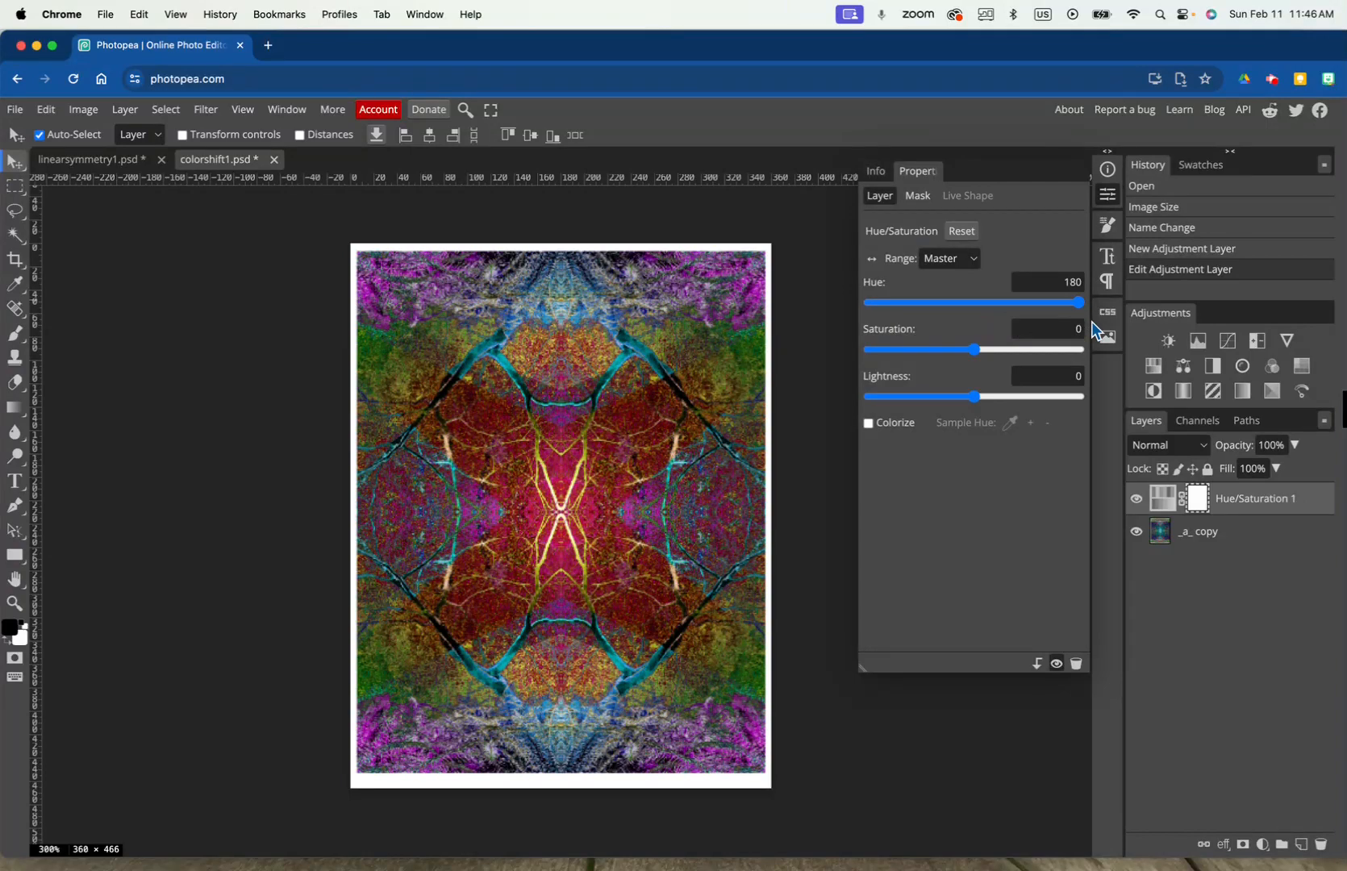
mouse_move(1081, 305)
left_mouse_down()
mouse_move(869, 310)
mouse_move(1091, 311)
mouse_move(868, 313)
mouse_move(1086, 309)
left_mouse_up()
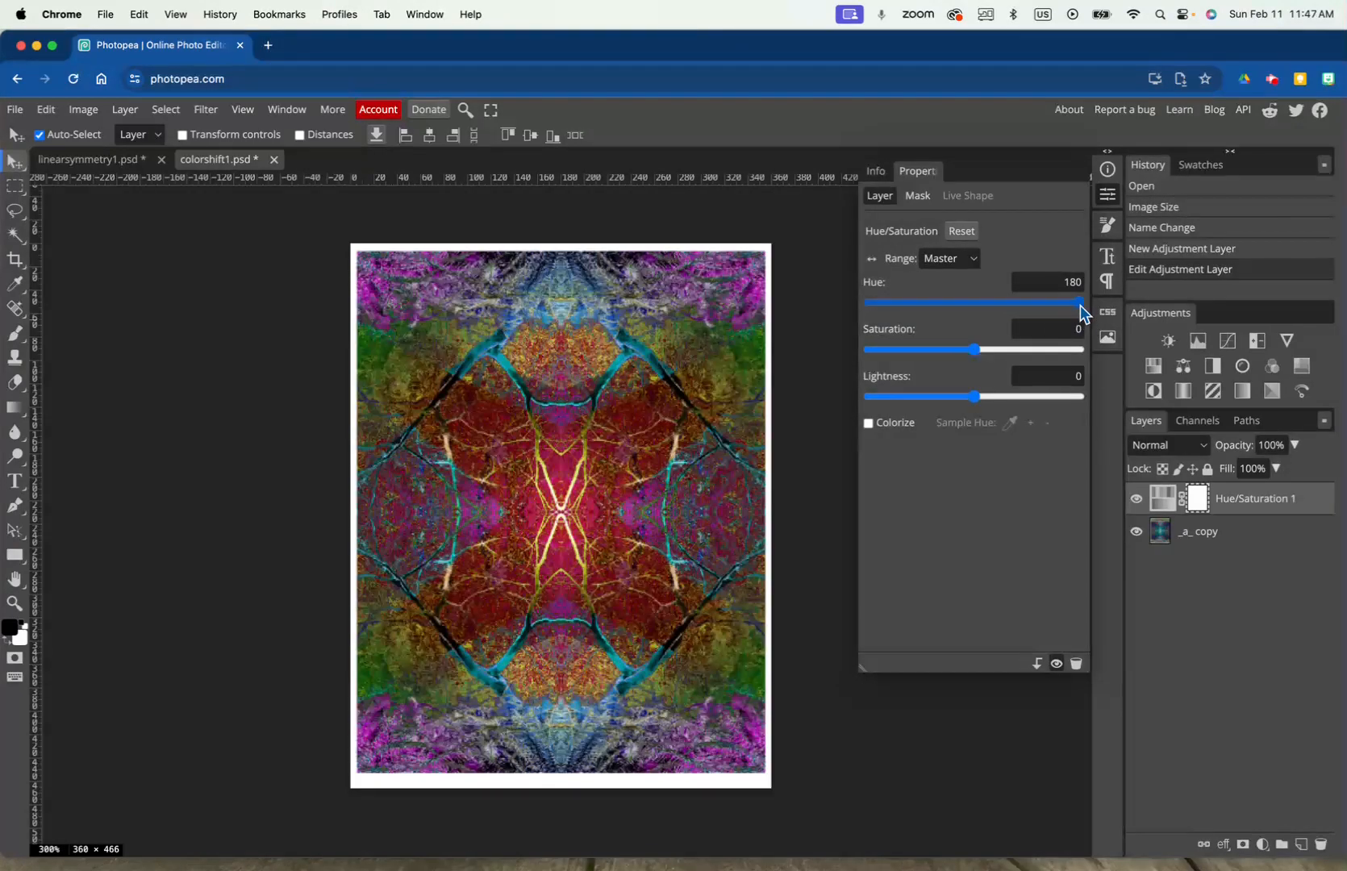
left_click_drag(1081, 303, 847, 326)
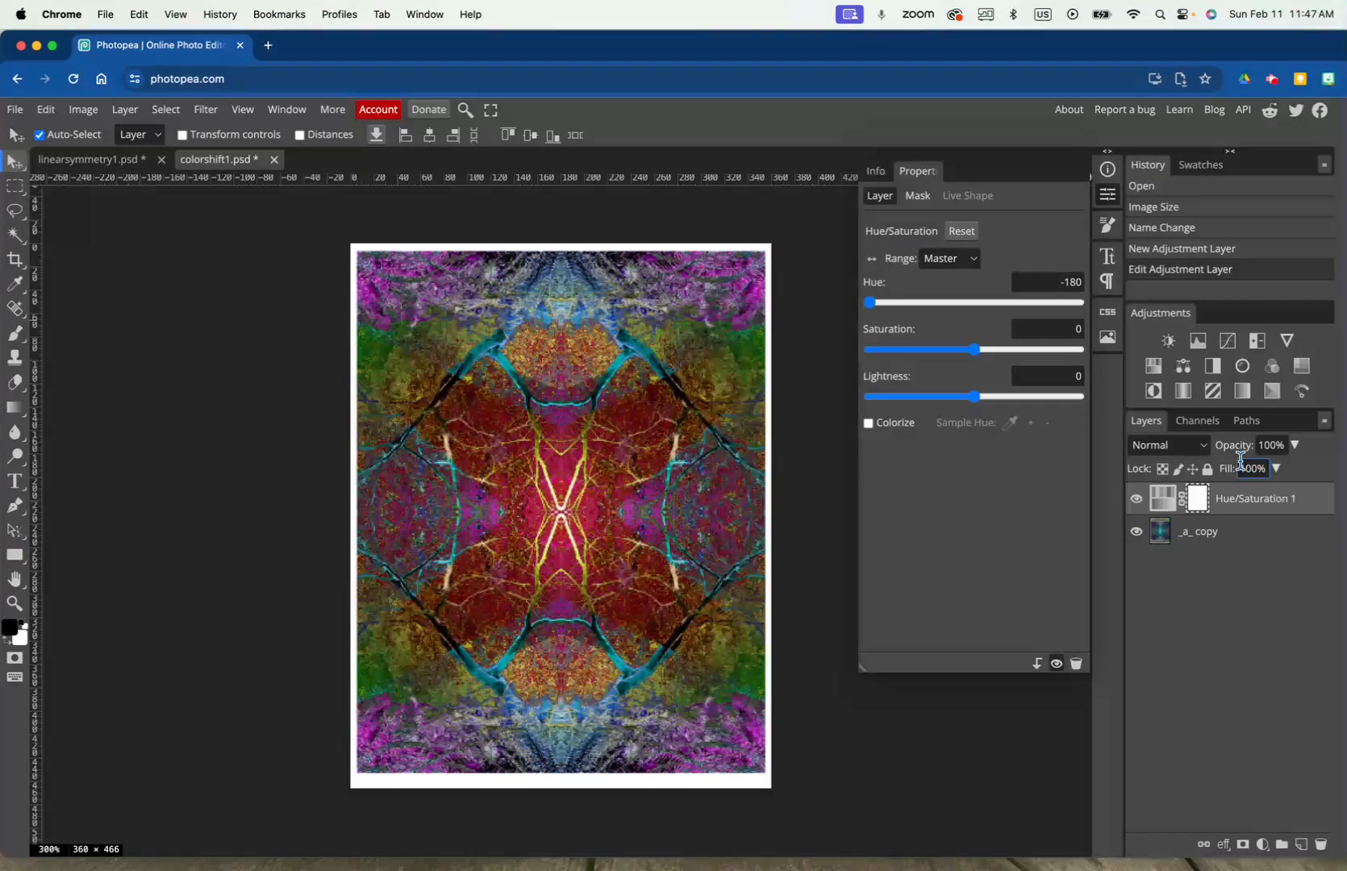
Merge the Hue/Saturation adjustment layer down into the _a_ copy layer and toggle the merged layer's visibility to check it.
right_click(1230, 506)
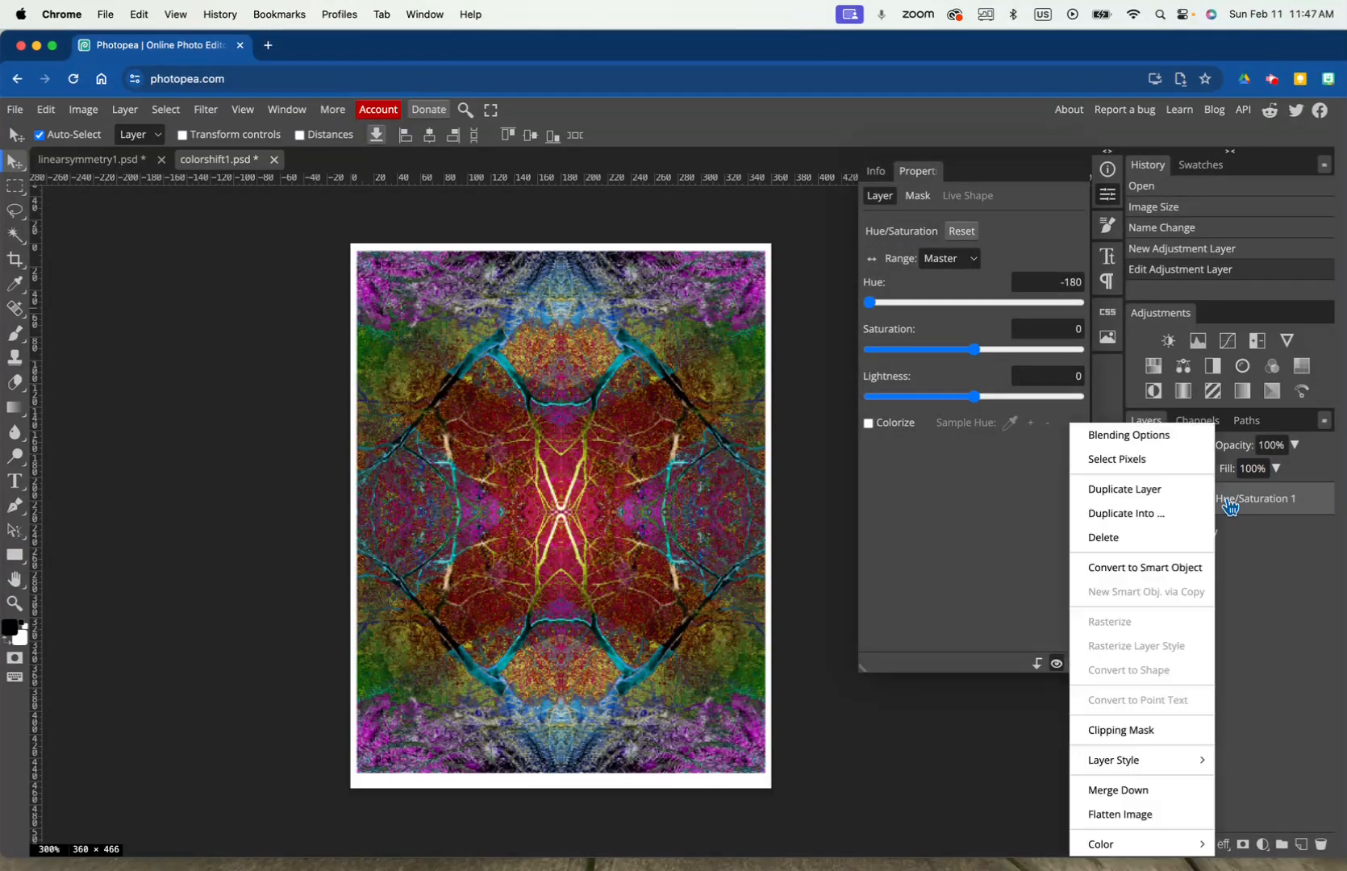
left_click(1159, 799)
left_click(1139, 505)
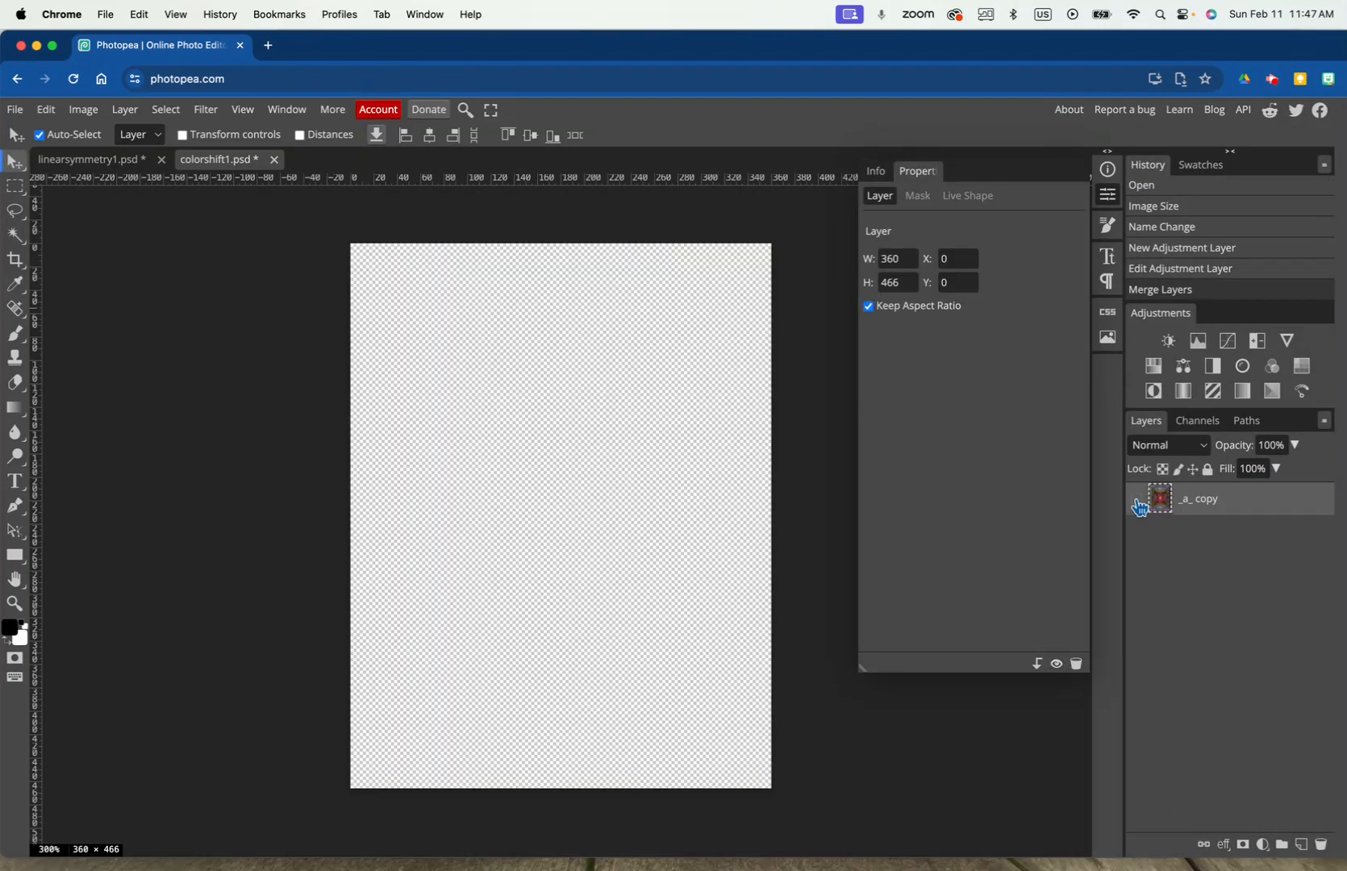
left_click(1138, 501)
left_click(1139, 505)
left_click(1137, 507)
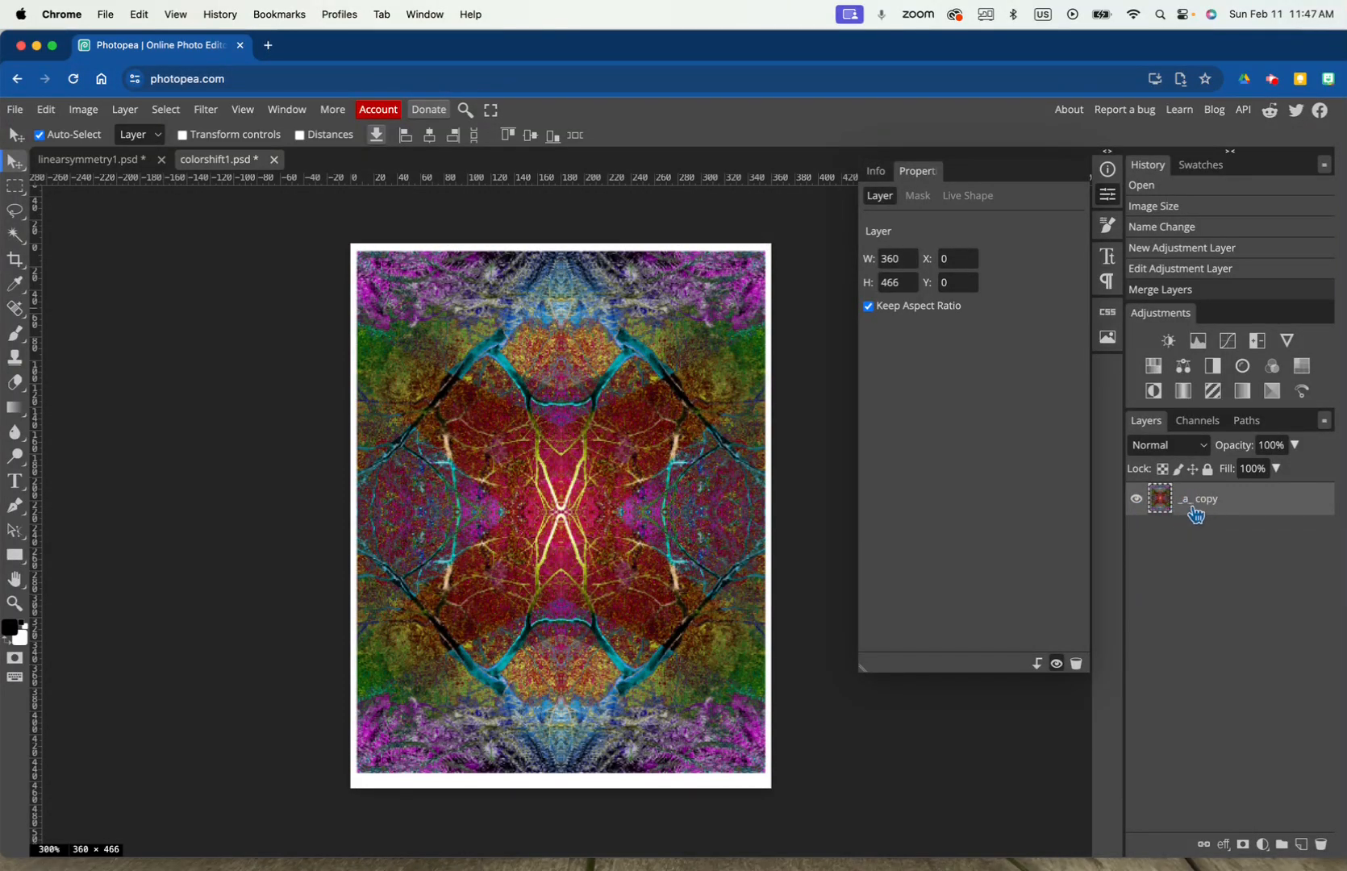
Duplicate the _a_ copy layer into the same document, colorshift1.psd, and toggle the duplicate's visibility to compare it.
right_click(1196, 512)
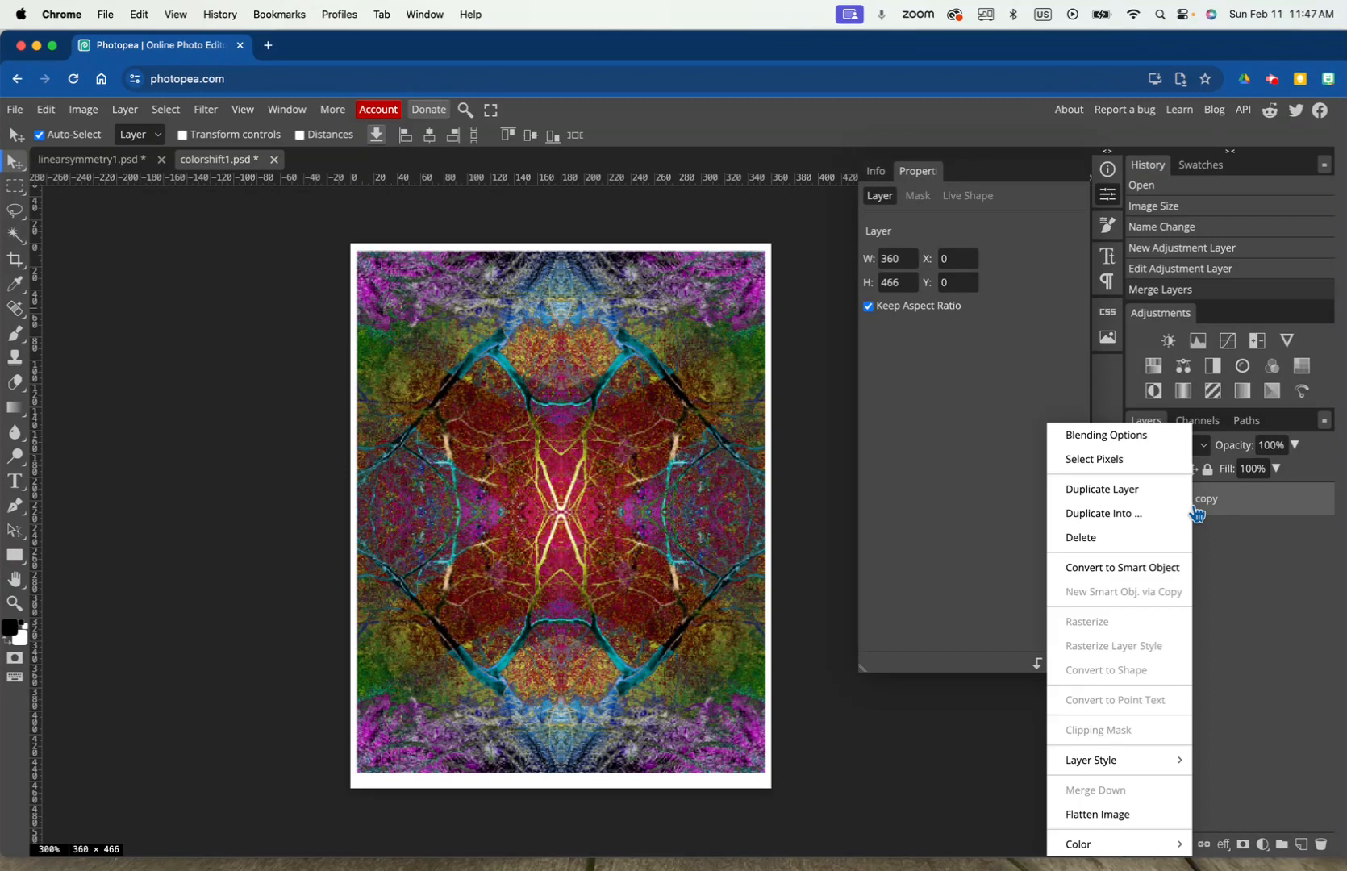
left_click(1132, 515)
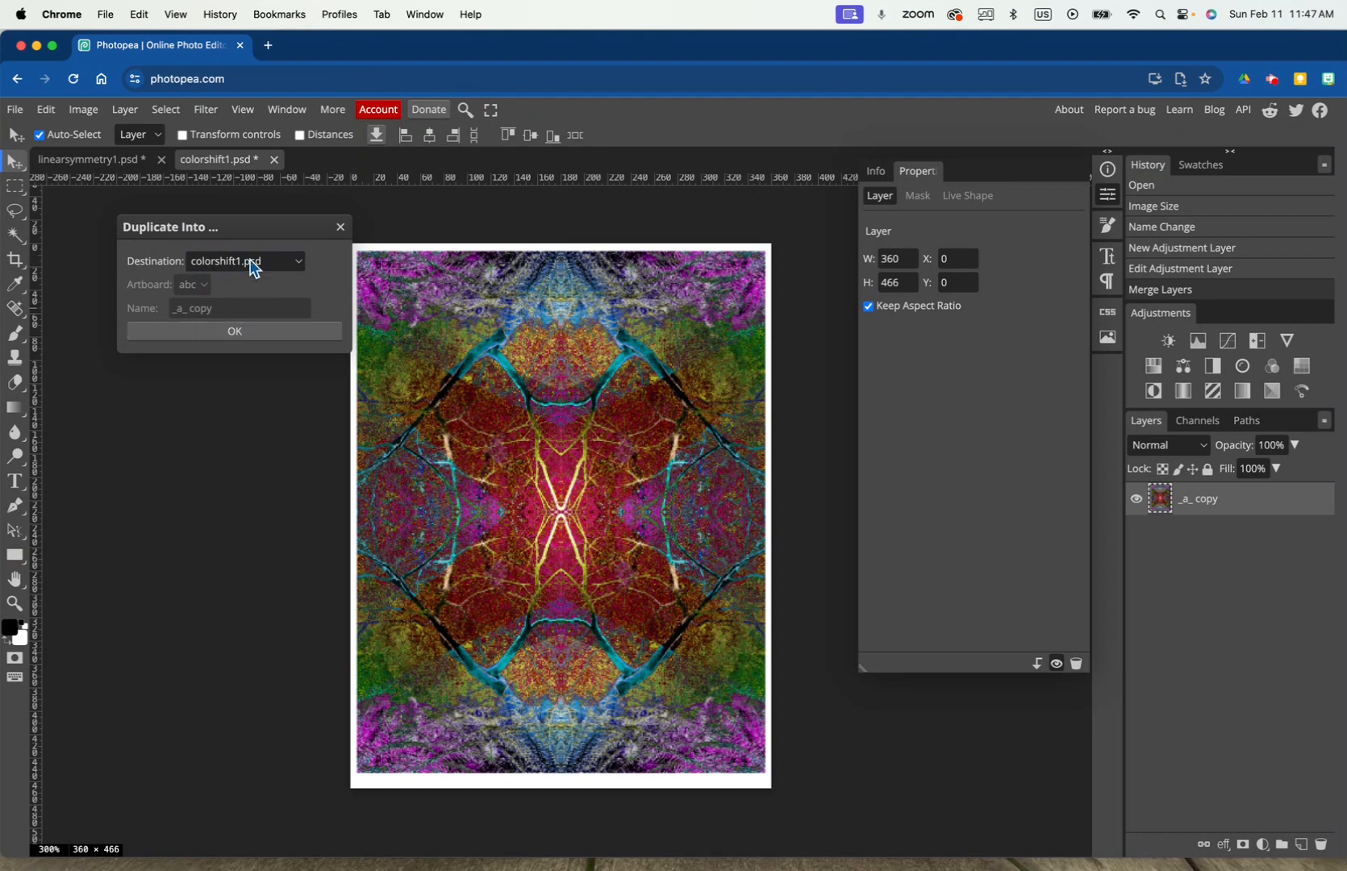
left_click(231, 332)
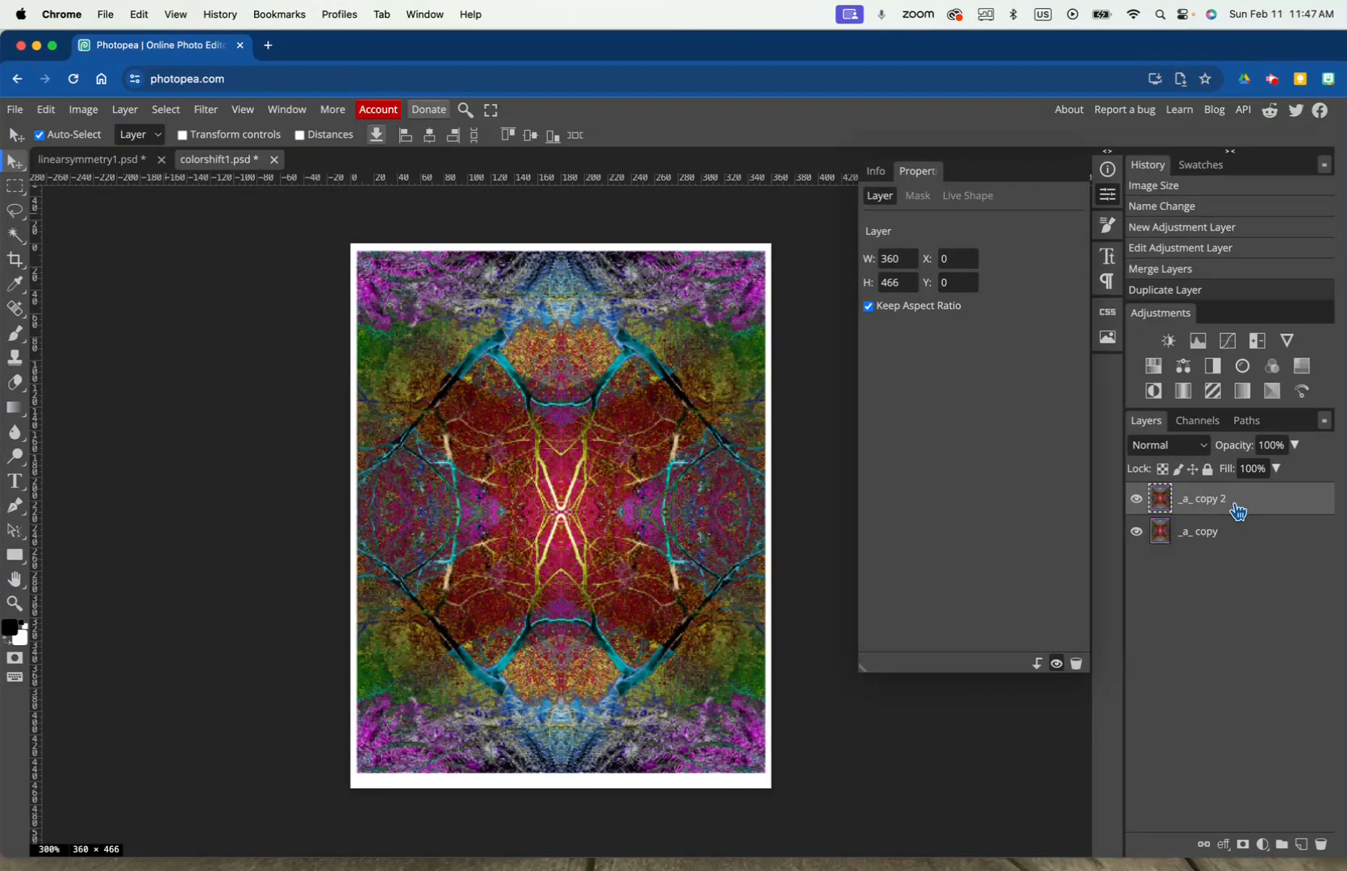
left_click(1138, 500)
left_click(1138, 501)
Add a Hue/Saturation adjustment with hue 10 above _a_ copy 2, merge it down, and compare the result with the layer below.
left_click(1156, 368)
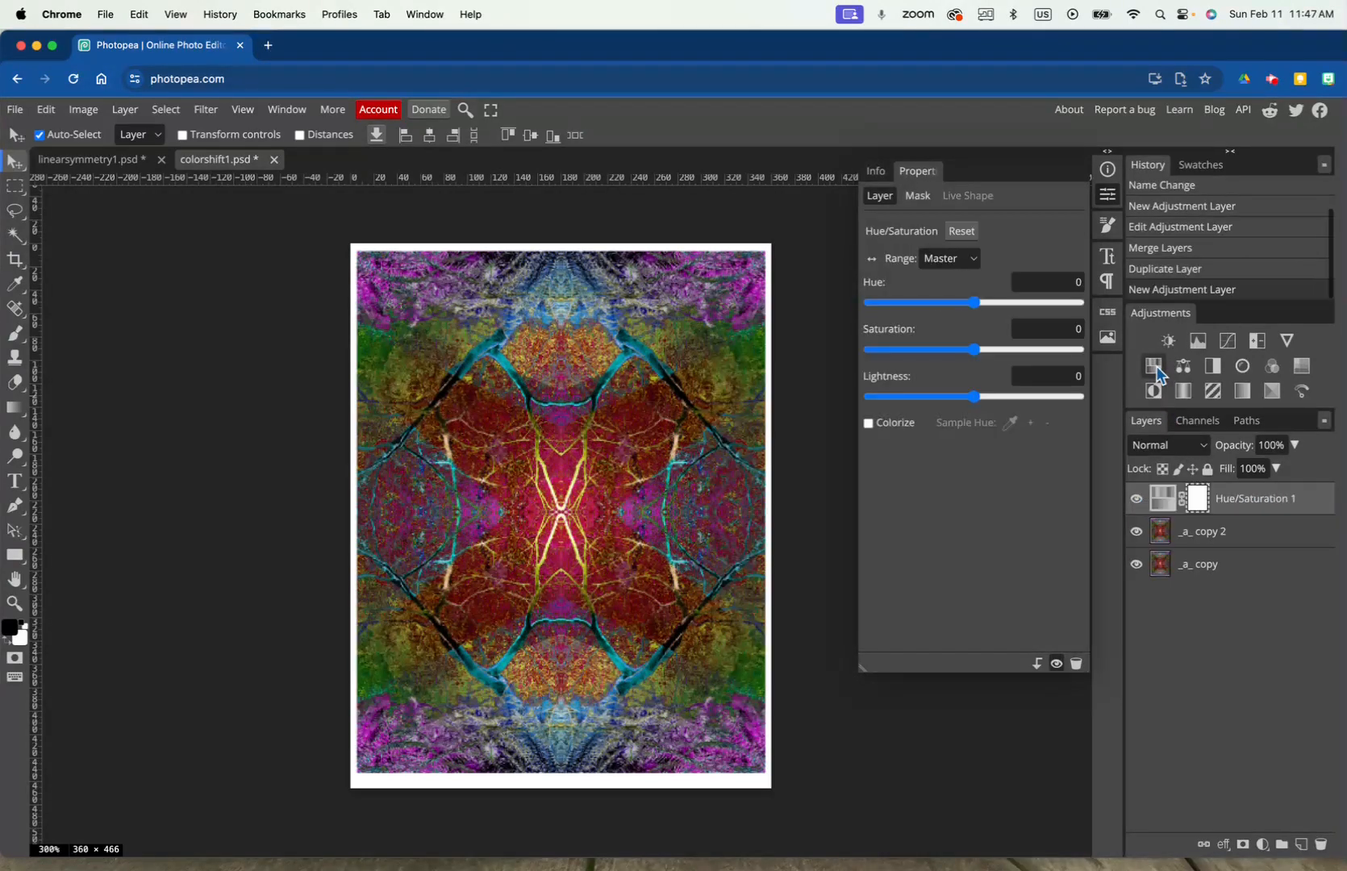
left_click(1072, 282)
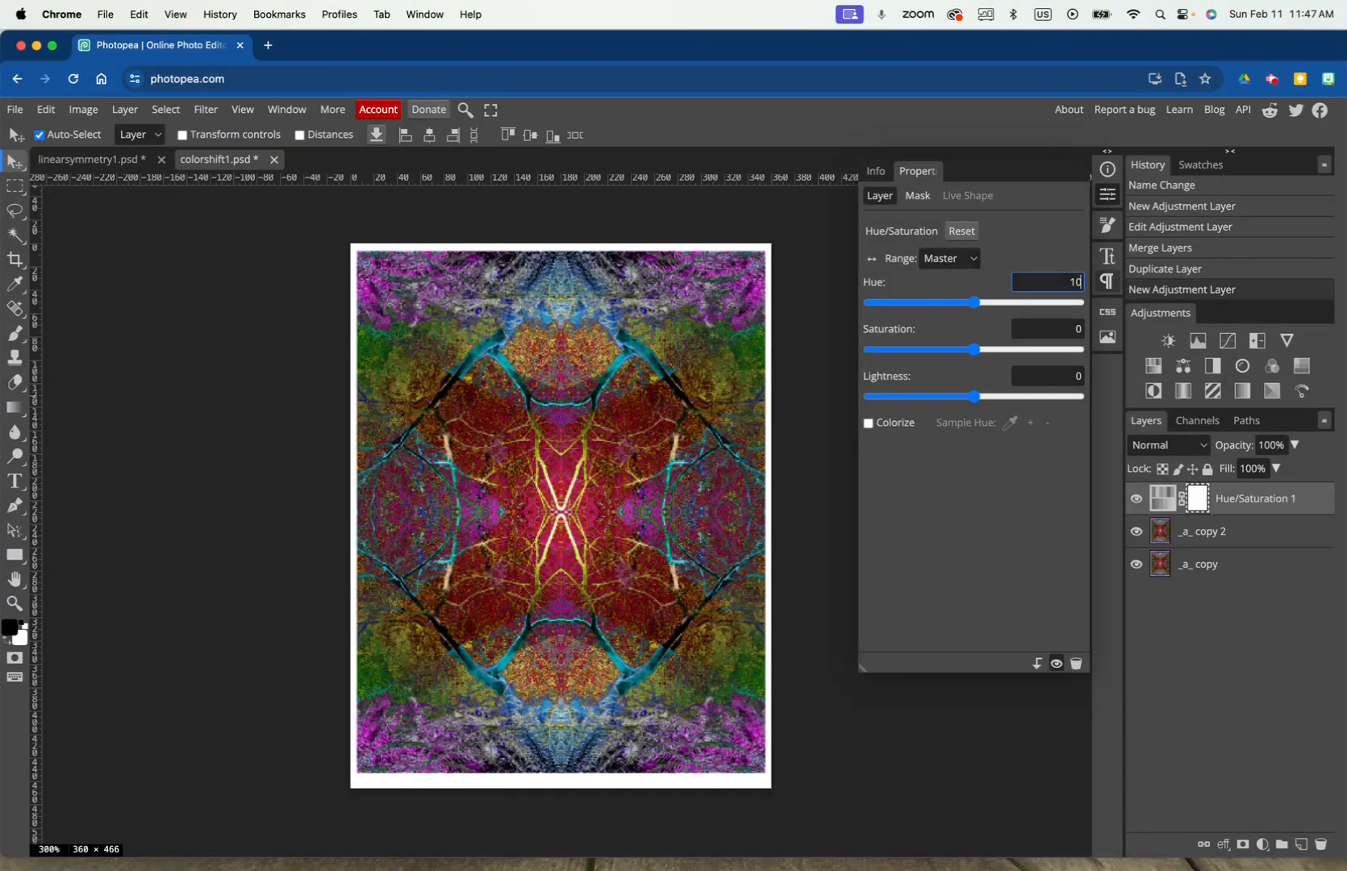
key("Return")
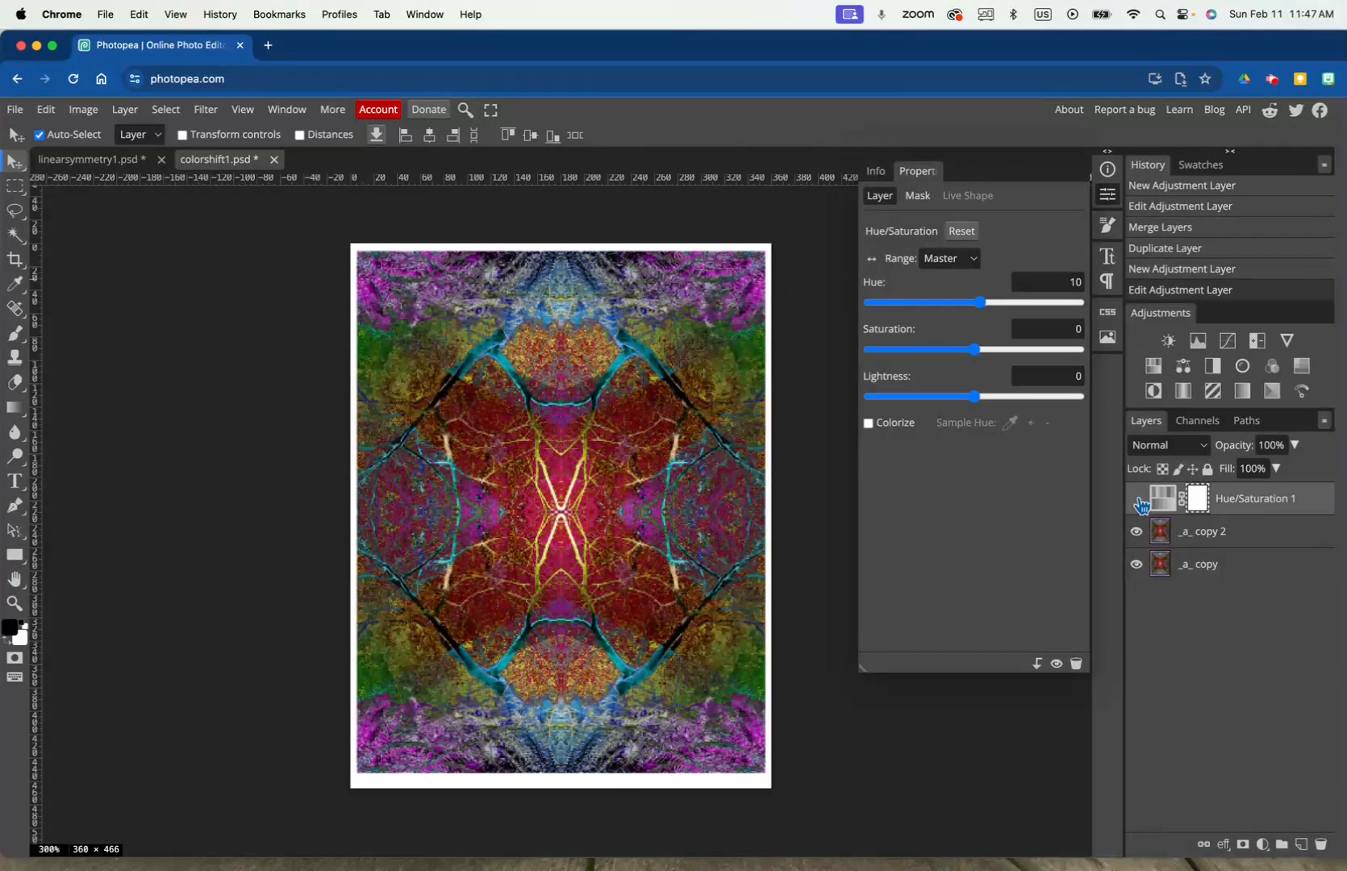
left_click(1138, 500)
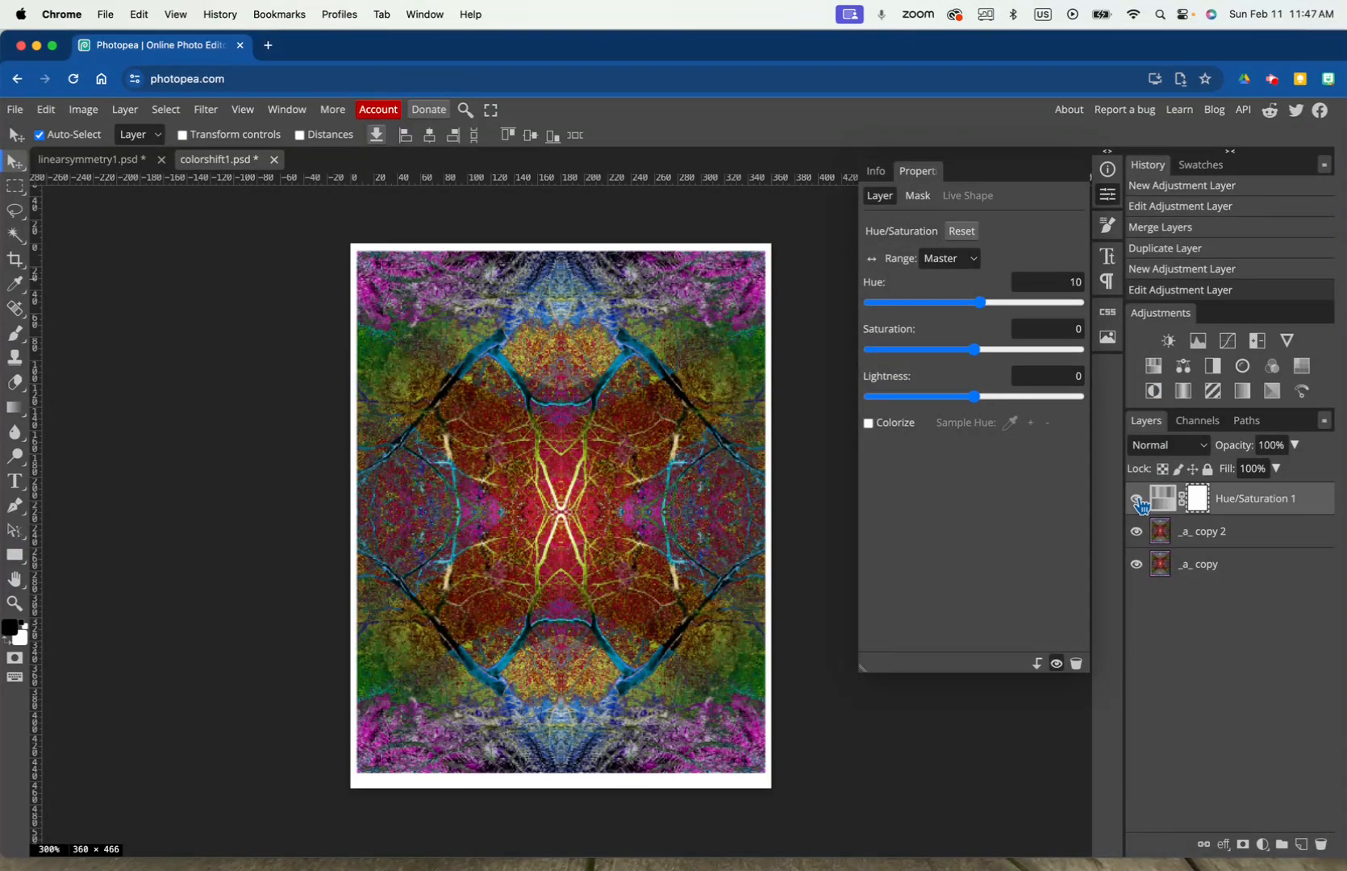
right_click(1235, 507)
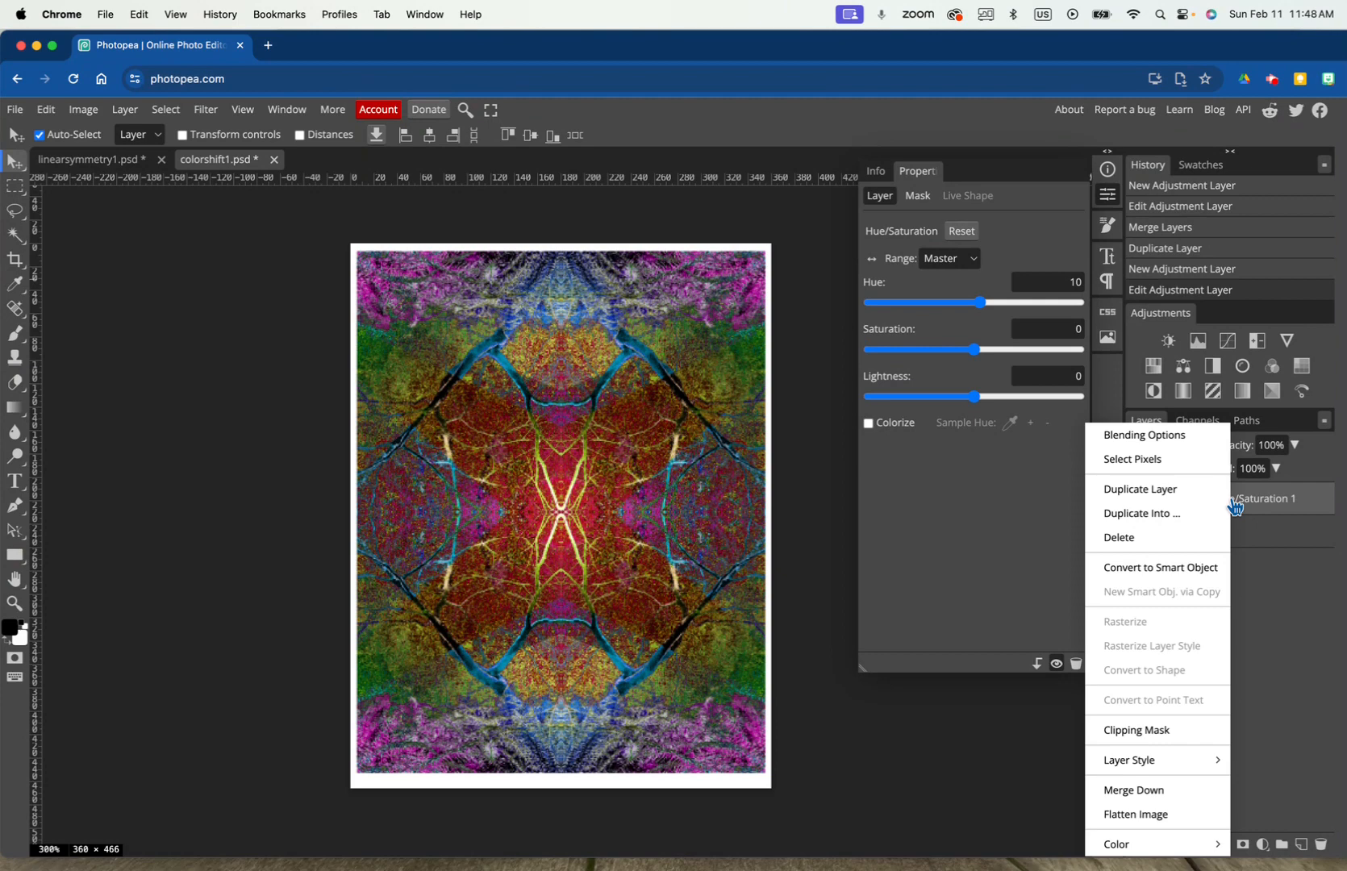
left_click(1164, 792)
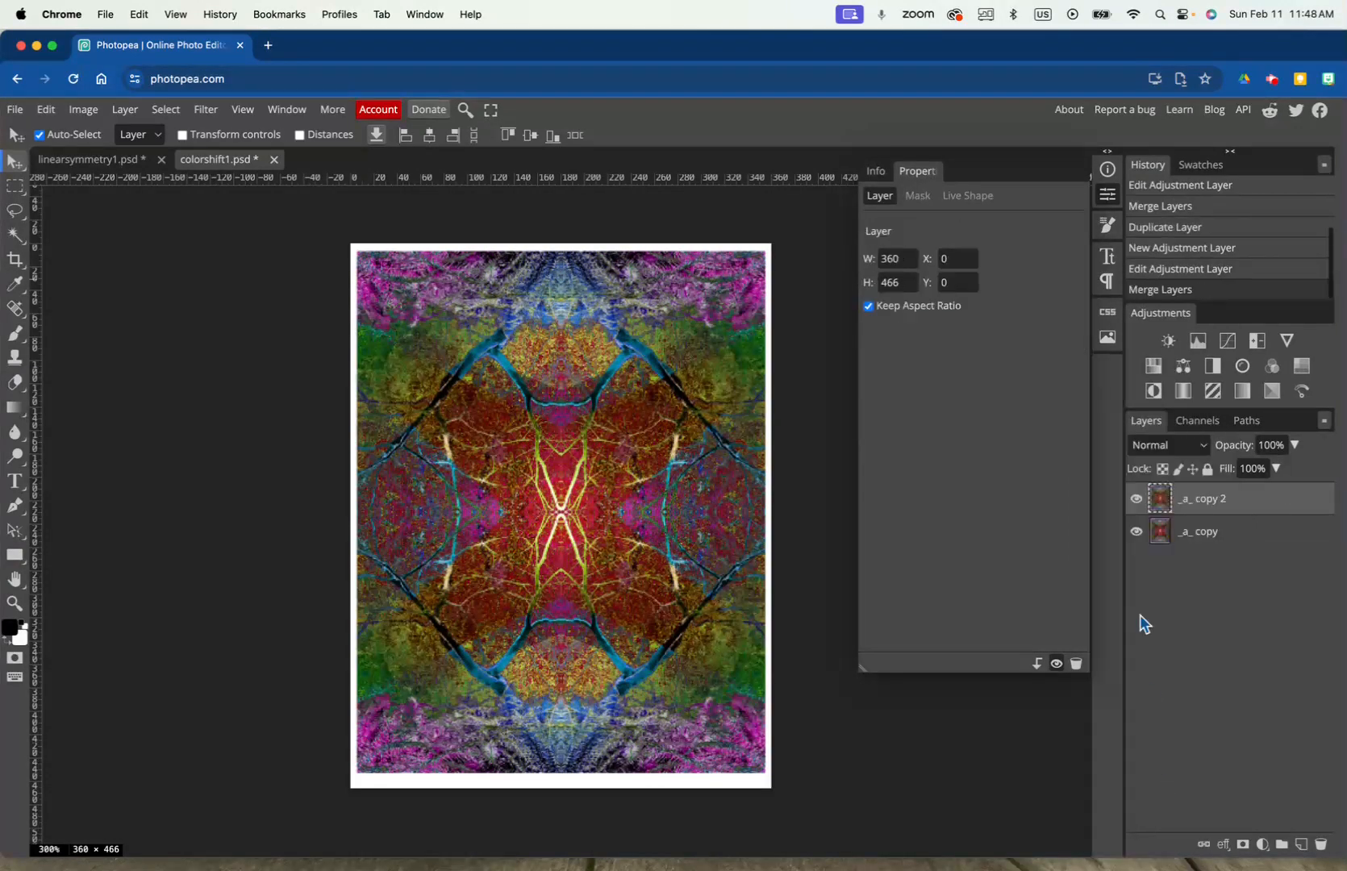
left_click(1137, 501)
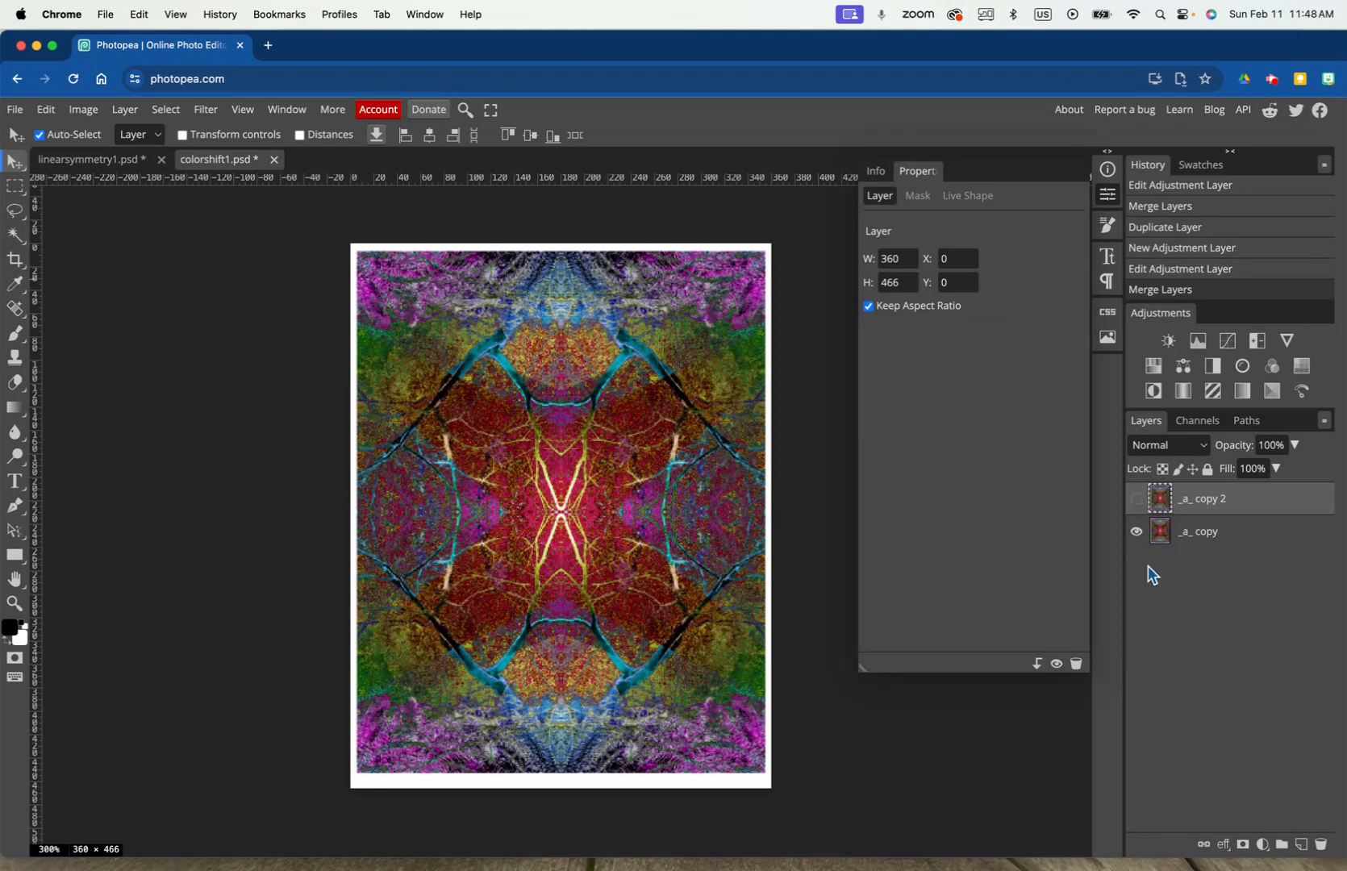
left_click(1137, 500)
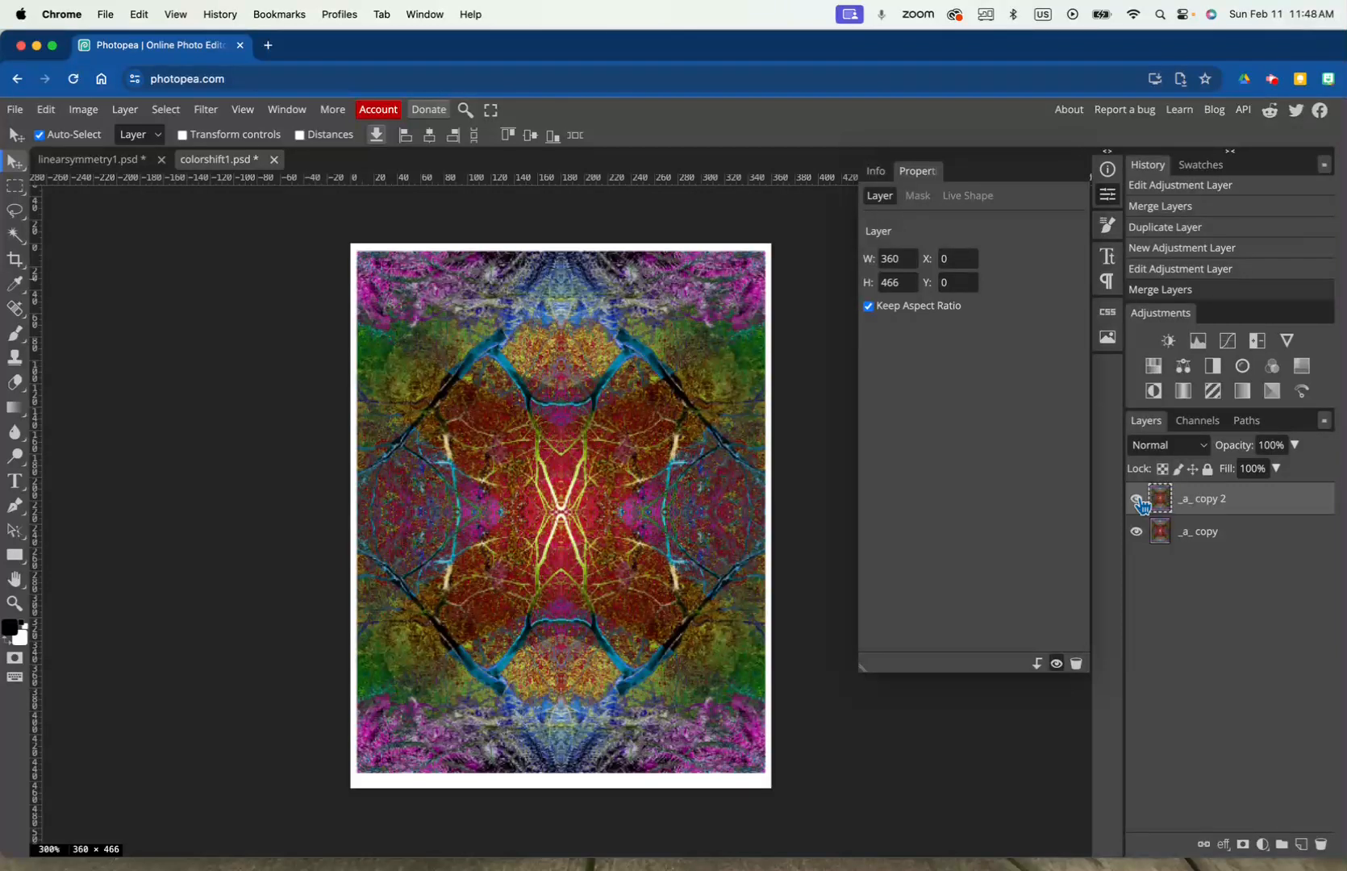
Duplicate the hue-shifted _a_ copy 2 layer into colorshift1.psd.
right_click(1185, 508)
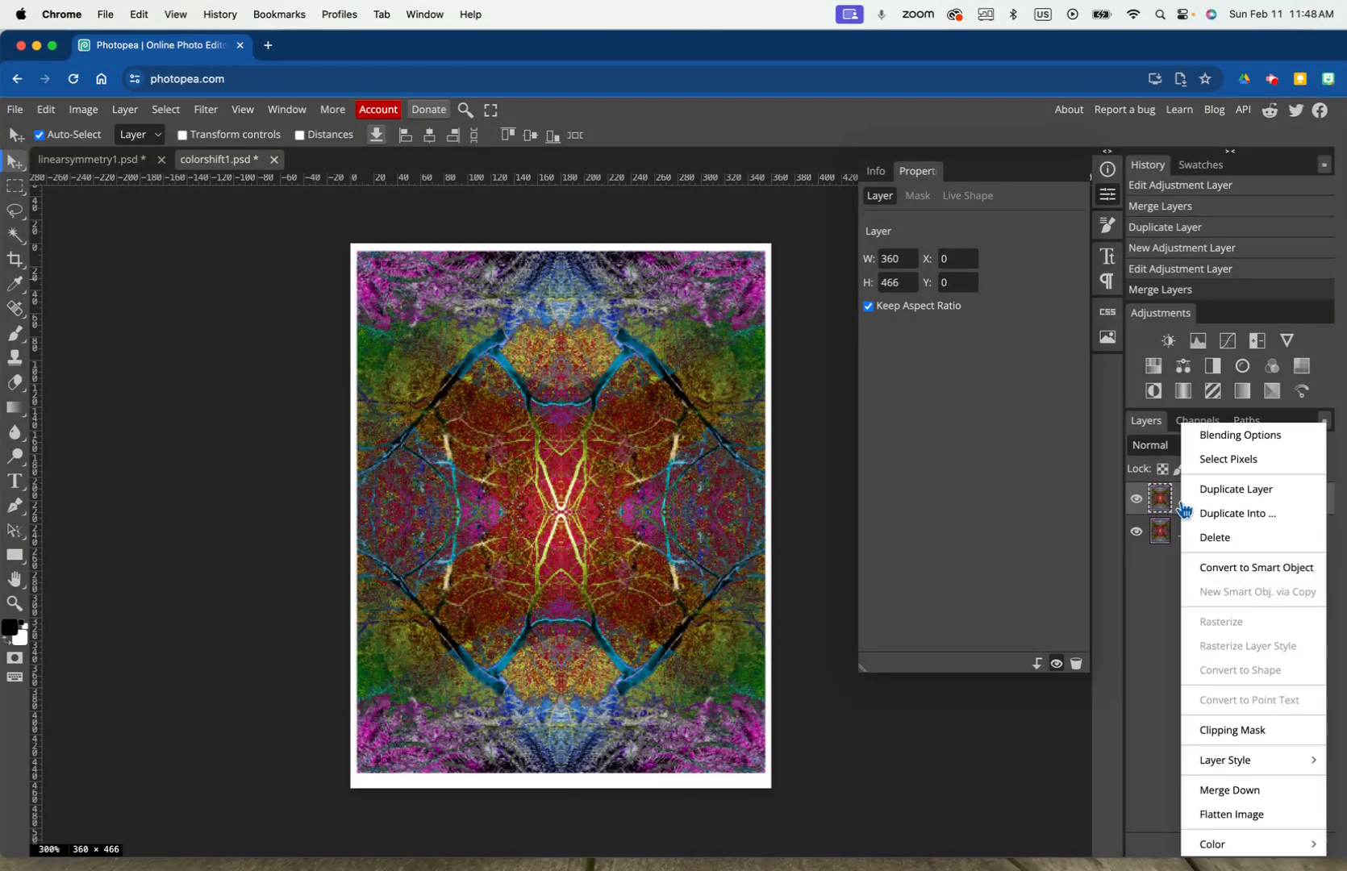
left_click(1209, 515)
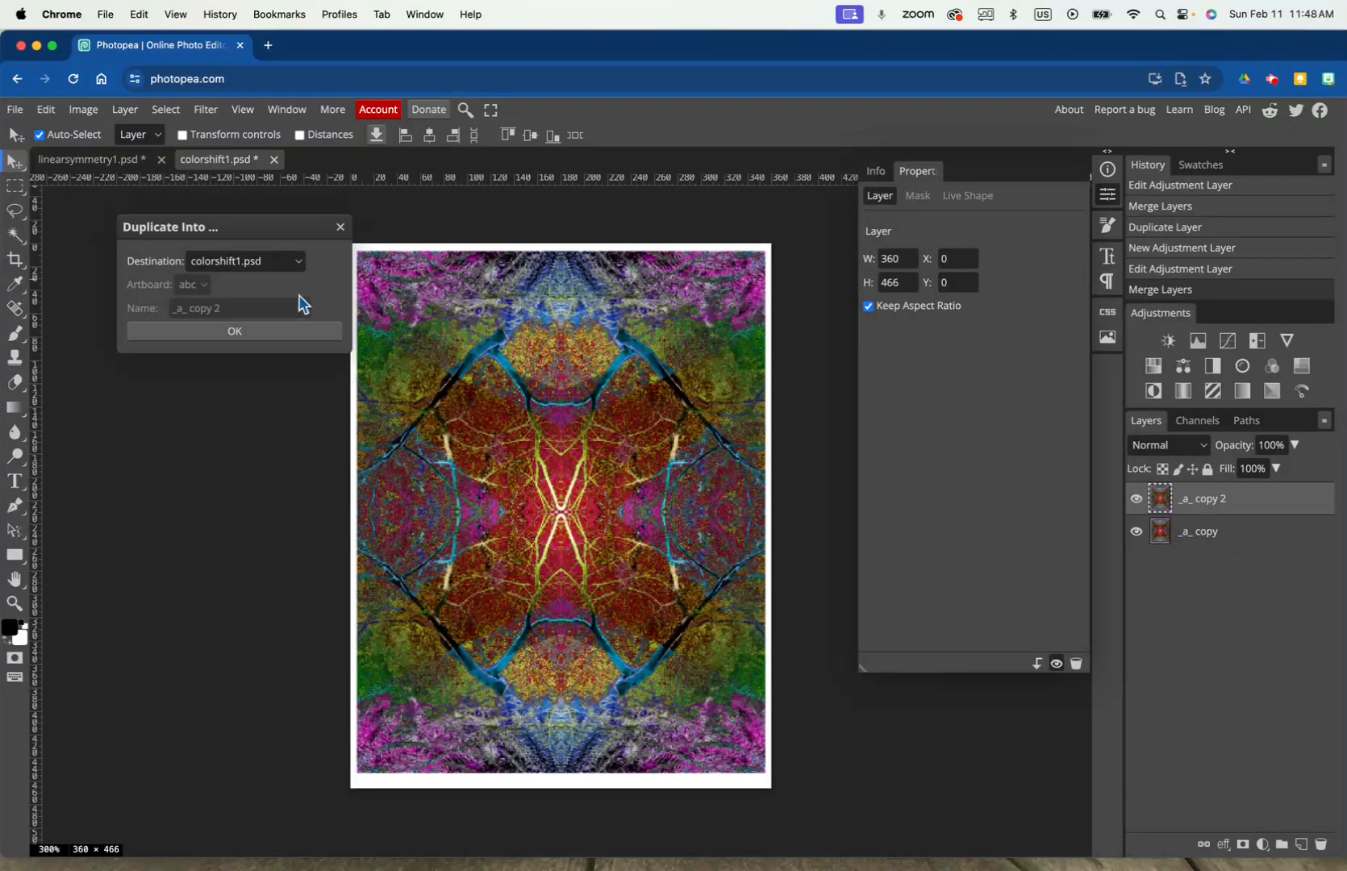
left_click(284, 332)
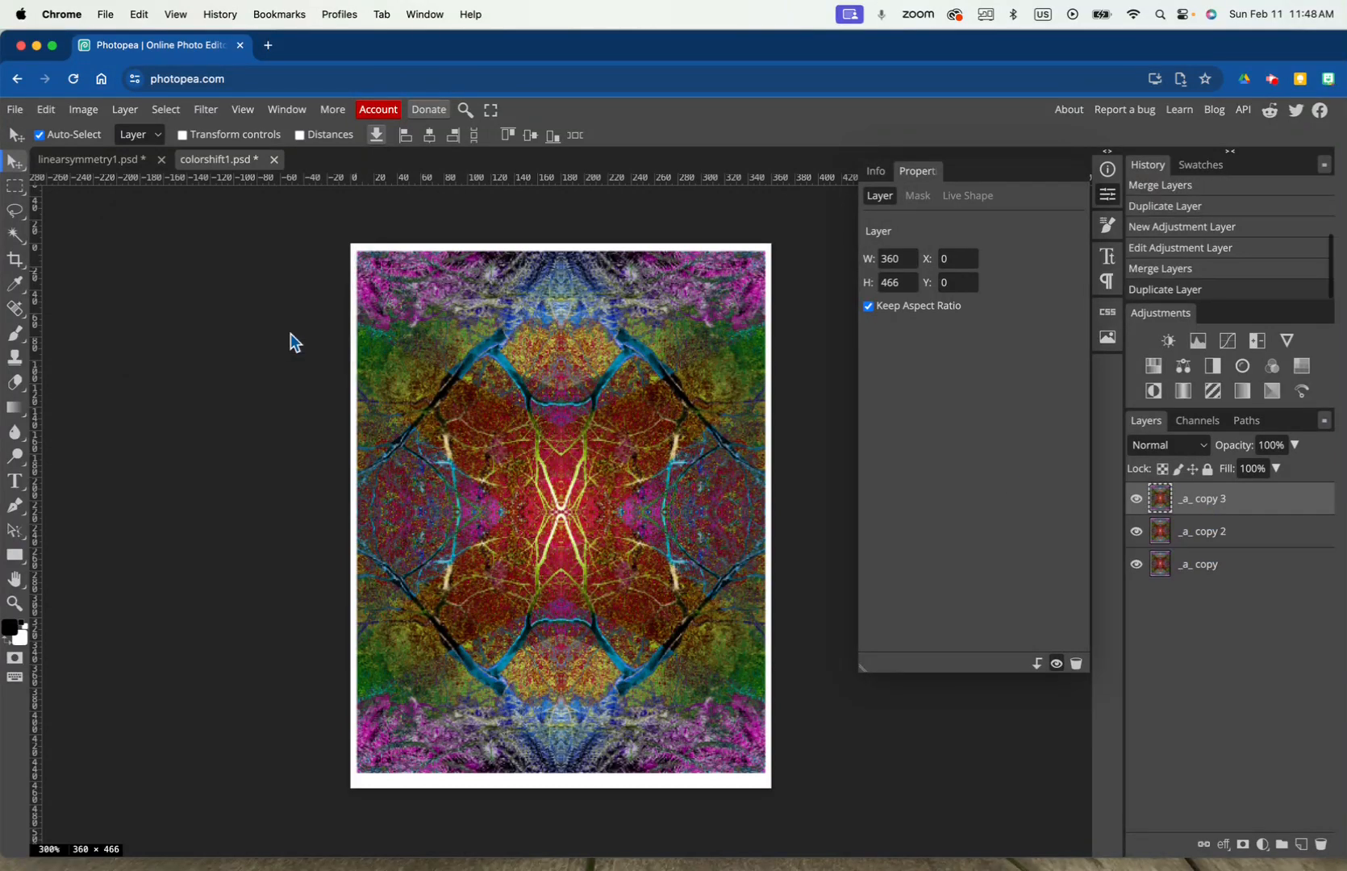
Apply a Hue/Saturation adjustment with hue 10 to _a_ copy 3, merge it down, and toggle the layer to compare.
left_click(1154, 367)
left_click(1069, 282)
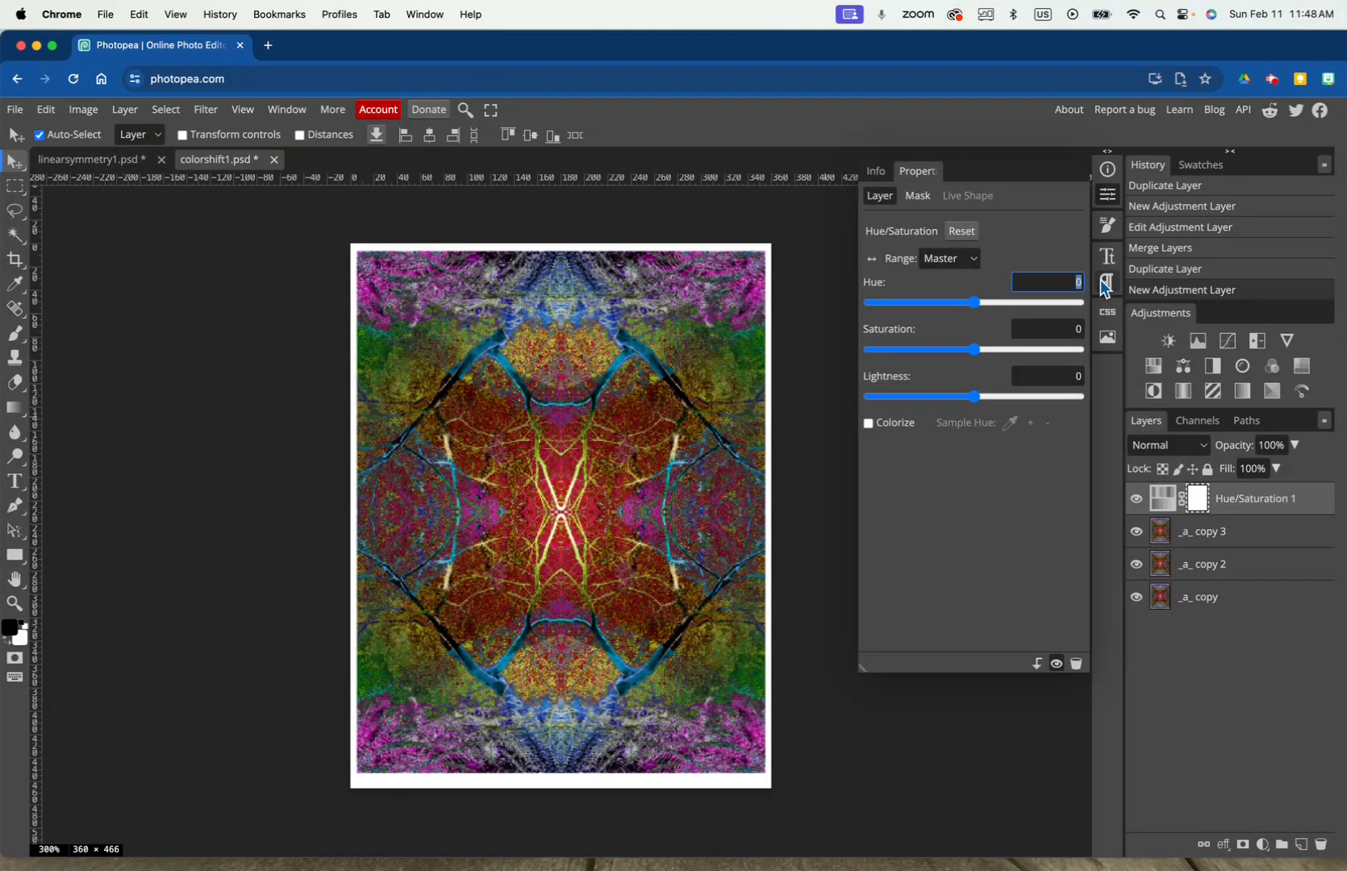
key("Return")
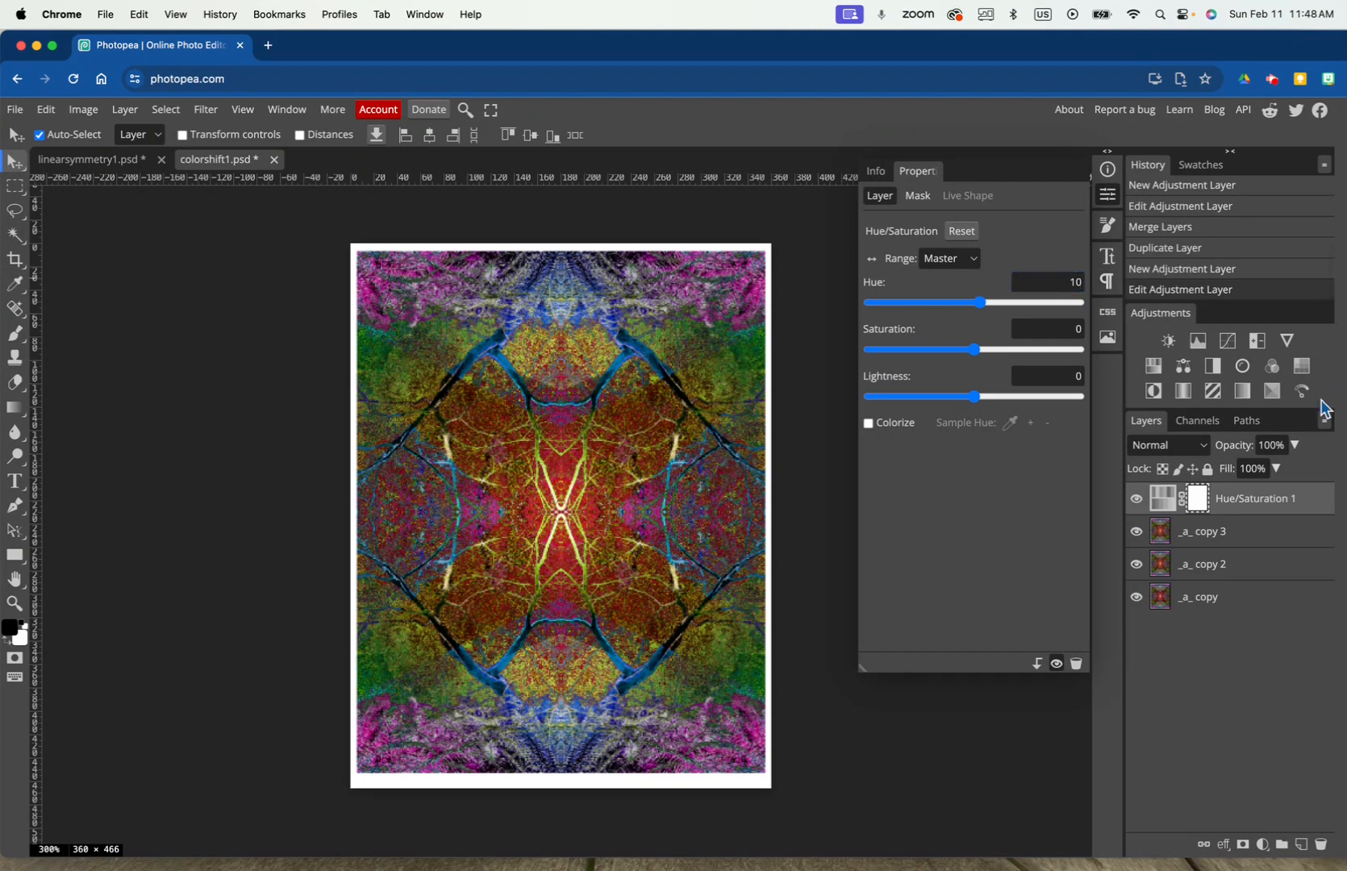
right_click(1239, 505)
left_click(1178, 789)
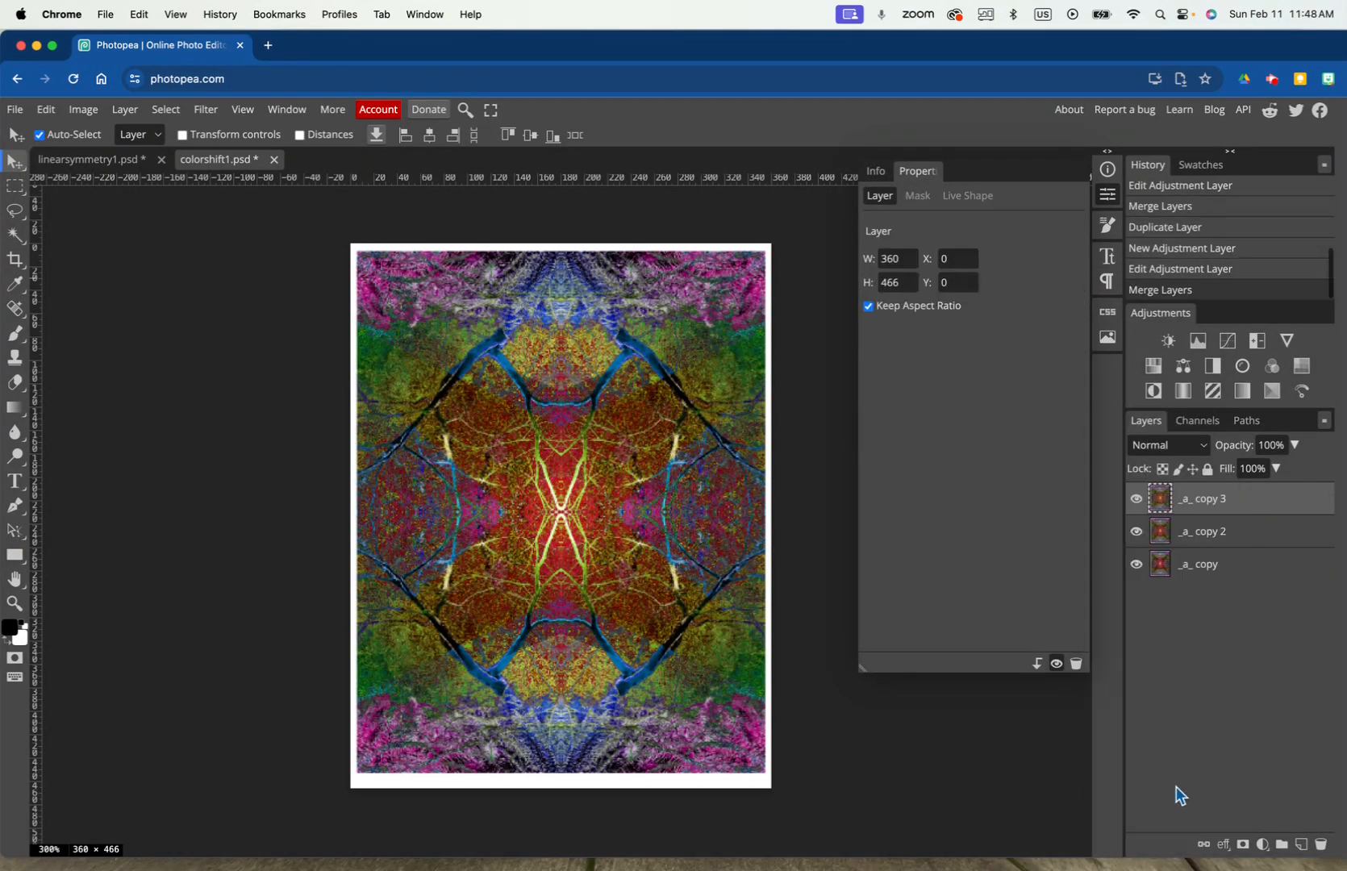
left_click(1136, 499)
left_click(1136, 500)
Duplicate the hue-shifted _a_ copy 3 layer into colorshift1.psd.
right_click(1206, 502)
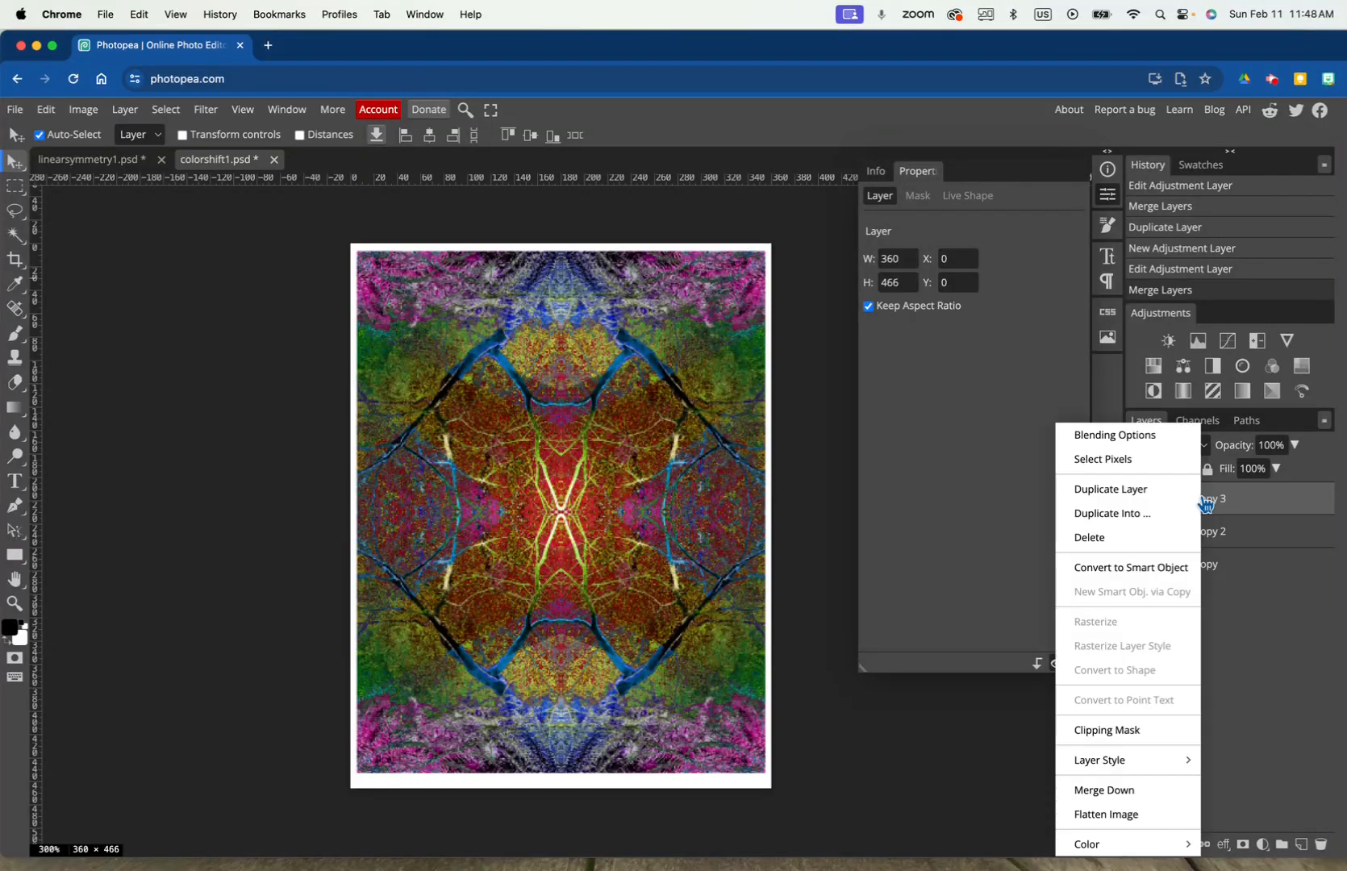
left_click(1157, 513)
left_click(291, 334)
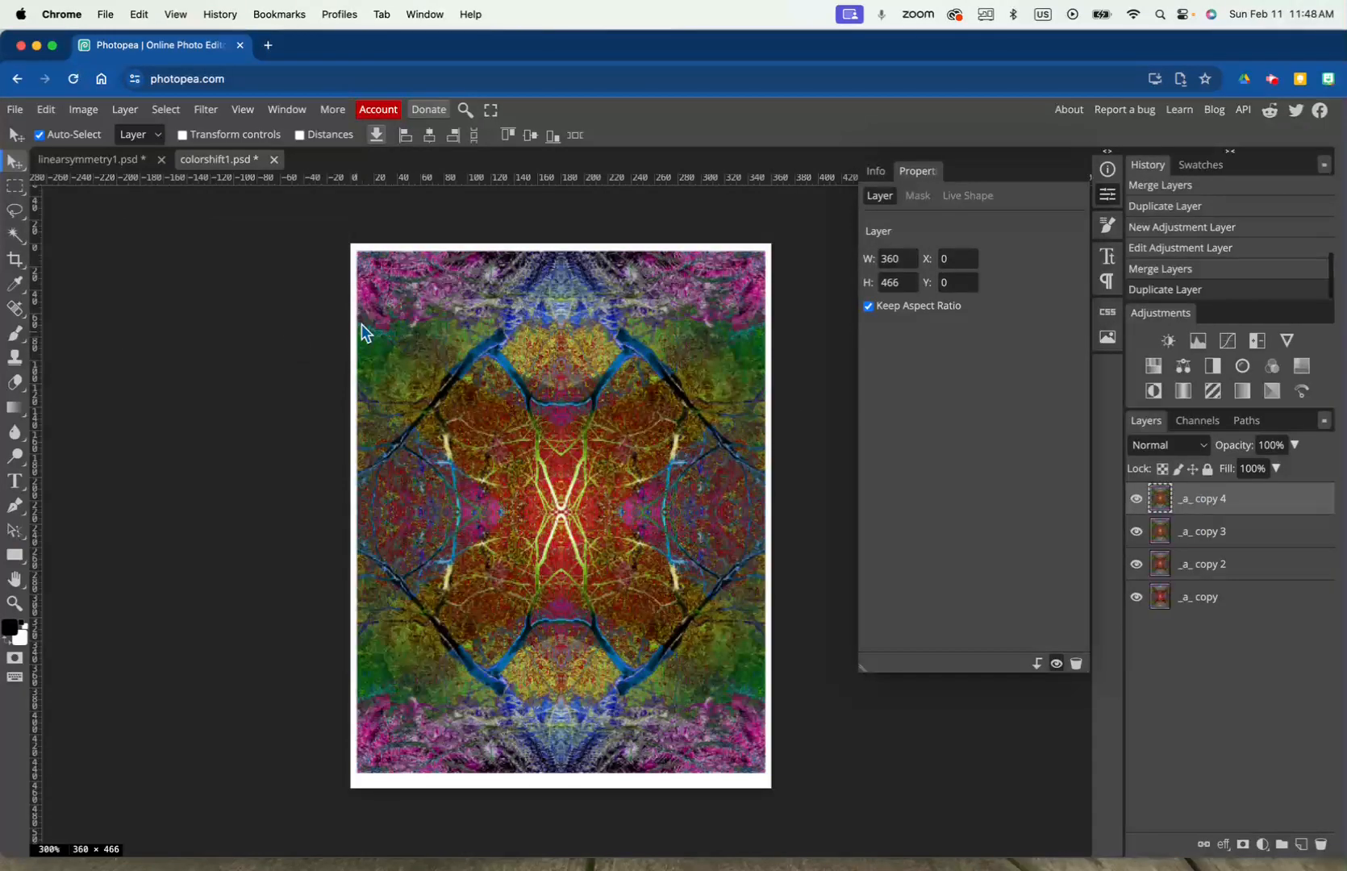
Add a Hue/Saturation adjustment layer with hue 10 above _a_ copy 4 and merge it down into that layer.
left_click(1154, 367)
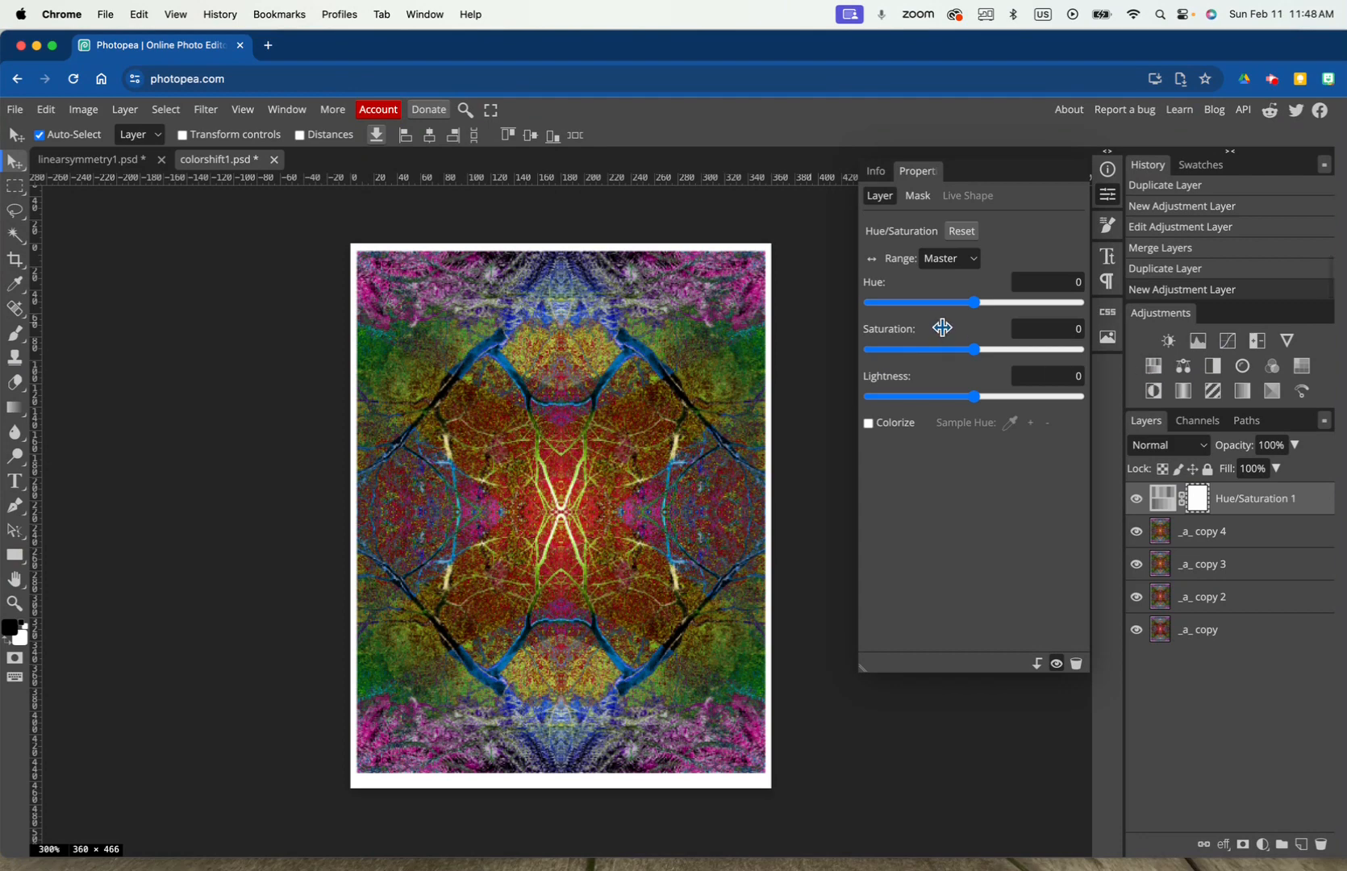
left_click(1053, 281)
type("1")
key("Return")
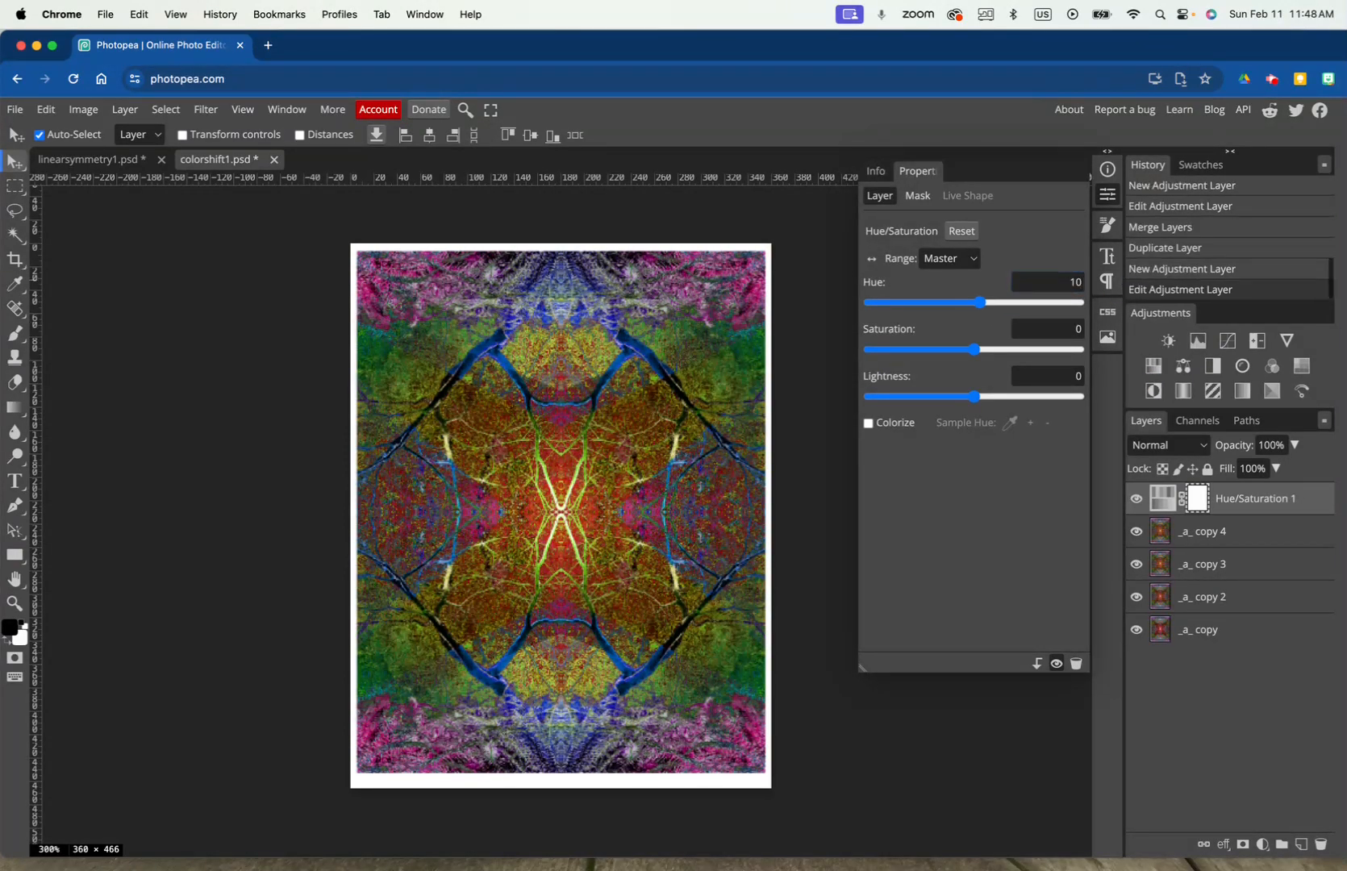
right_click(1219, 519)
left_click(1159, 791)
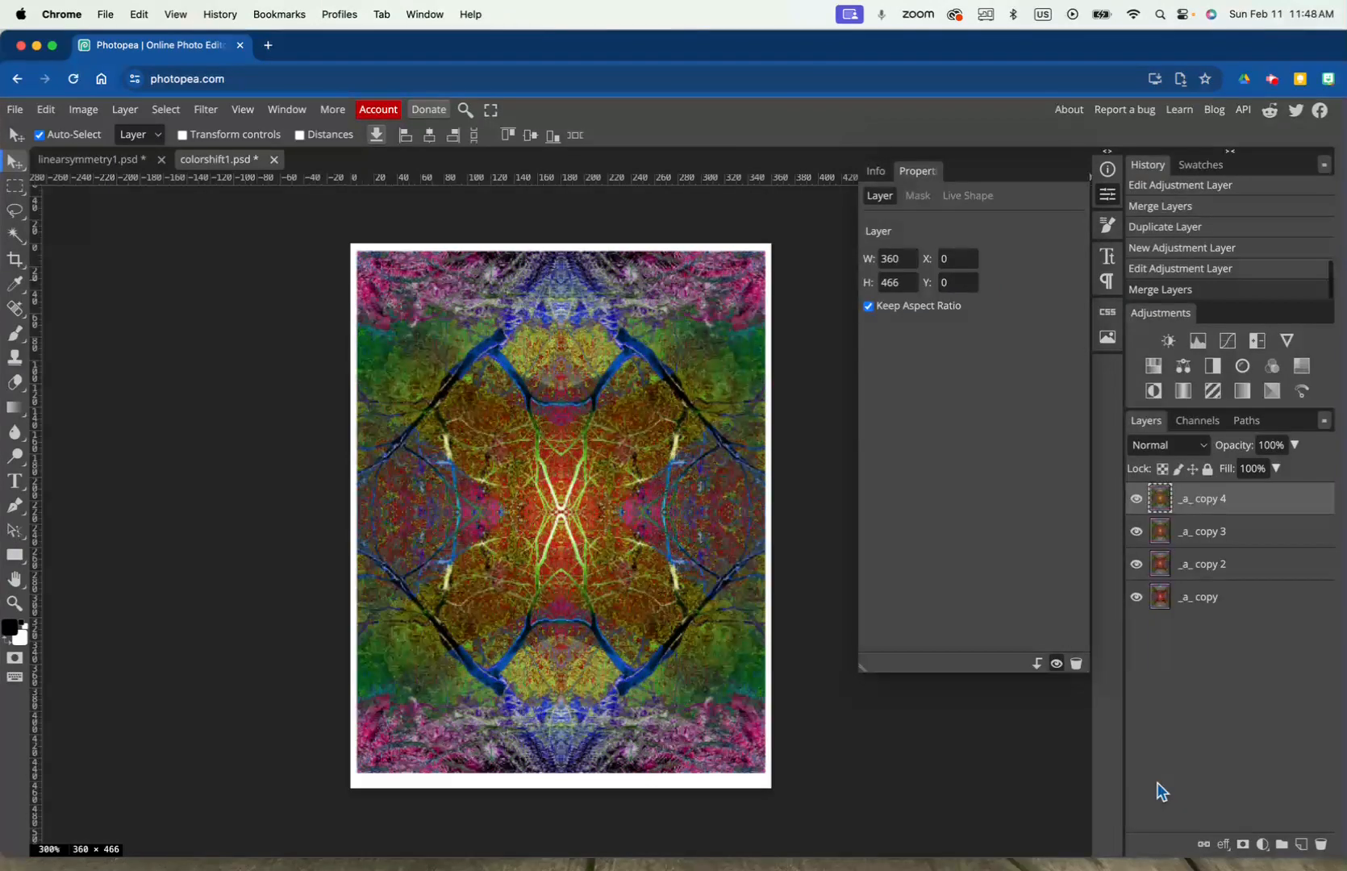
Duplicate the hue-shifted _a_ copy 4 layer into colorshift1.psd.
right_click(1200, 503)
left_click(1156, 509)
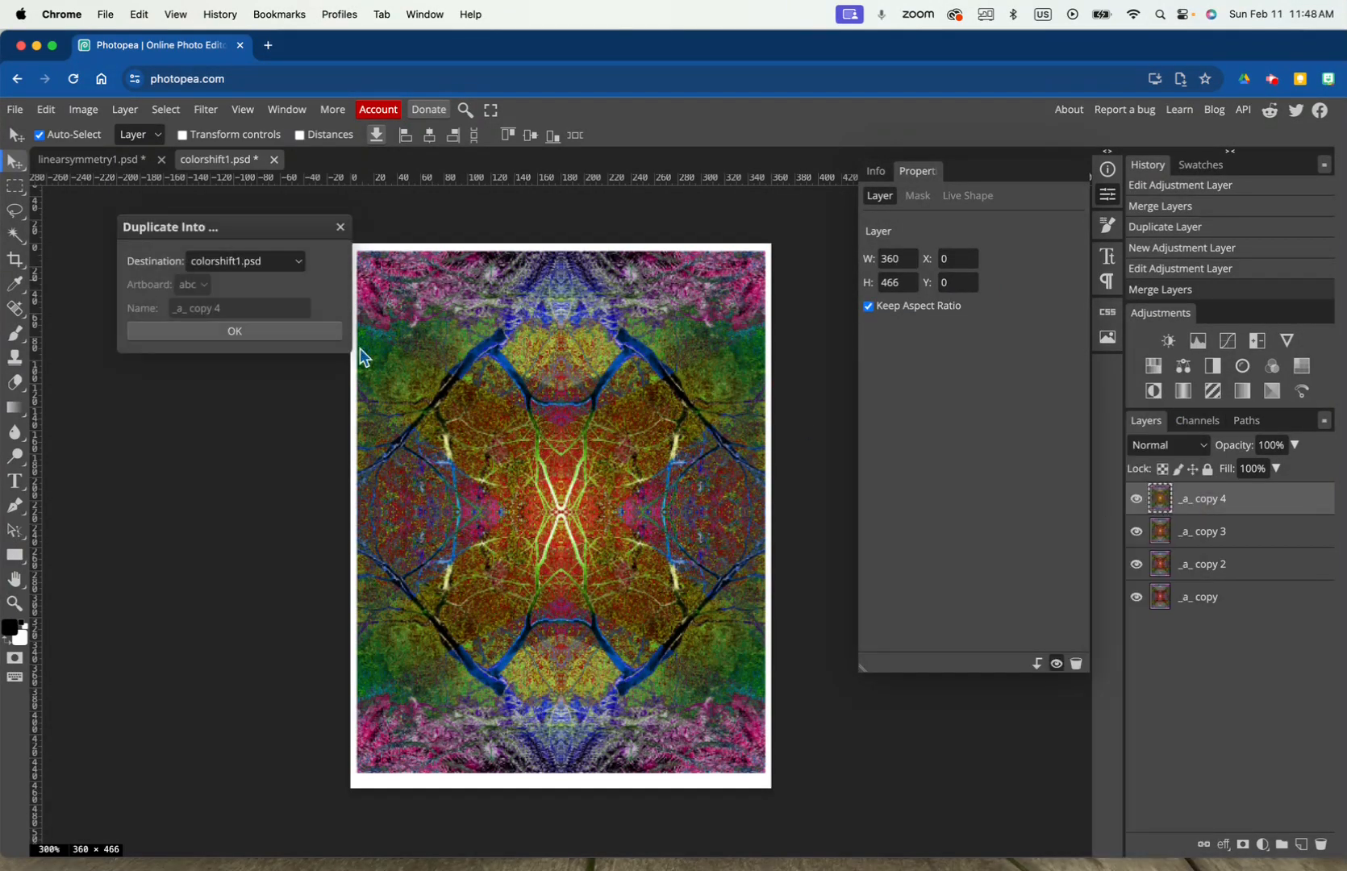
left_click(300, 335)
Add a Hue/Saturation adjustment layer with hue 10 above _a_ copy 5 and merge it down into that layer.
left_click(1153, 368)
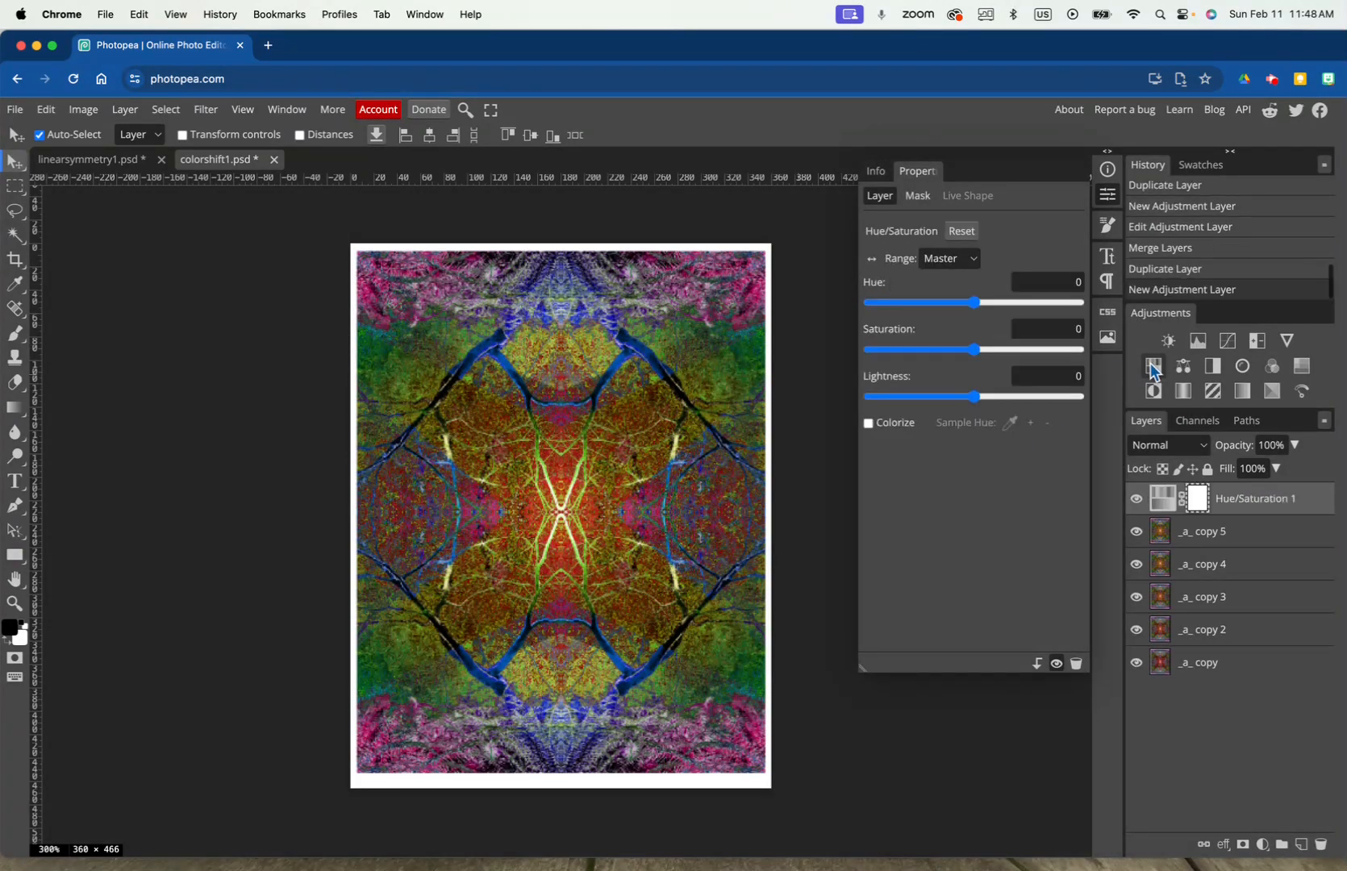
left_click(1067, 303)
double_click(1069, 284)
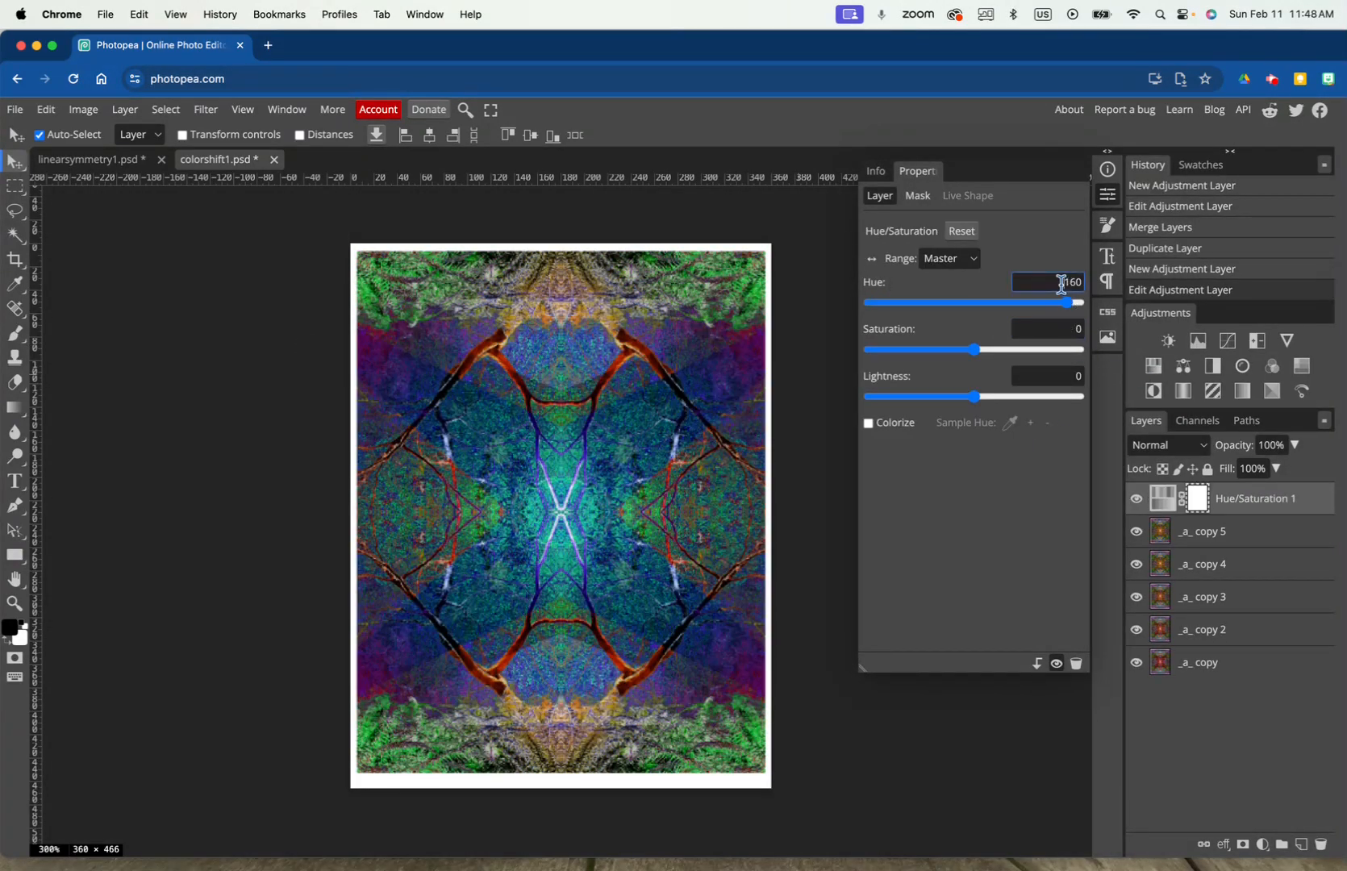
type("10")
key("Return")
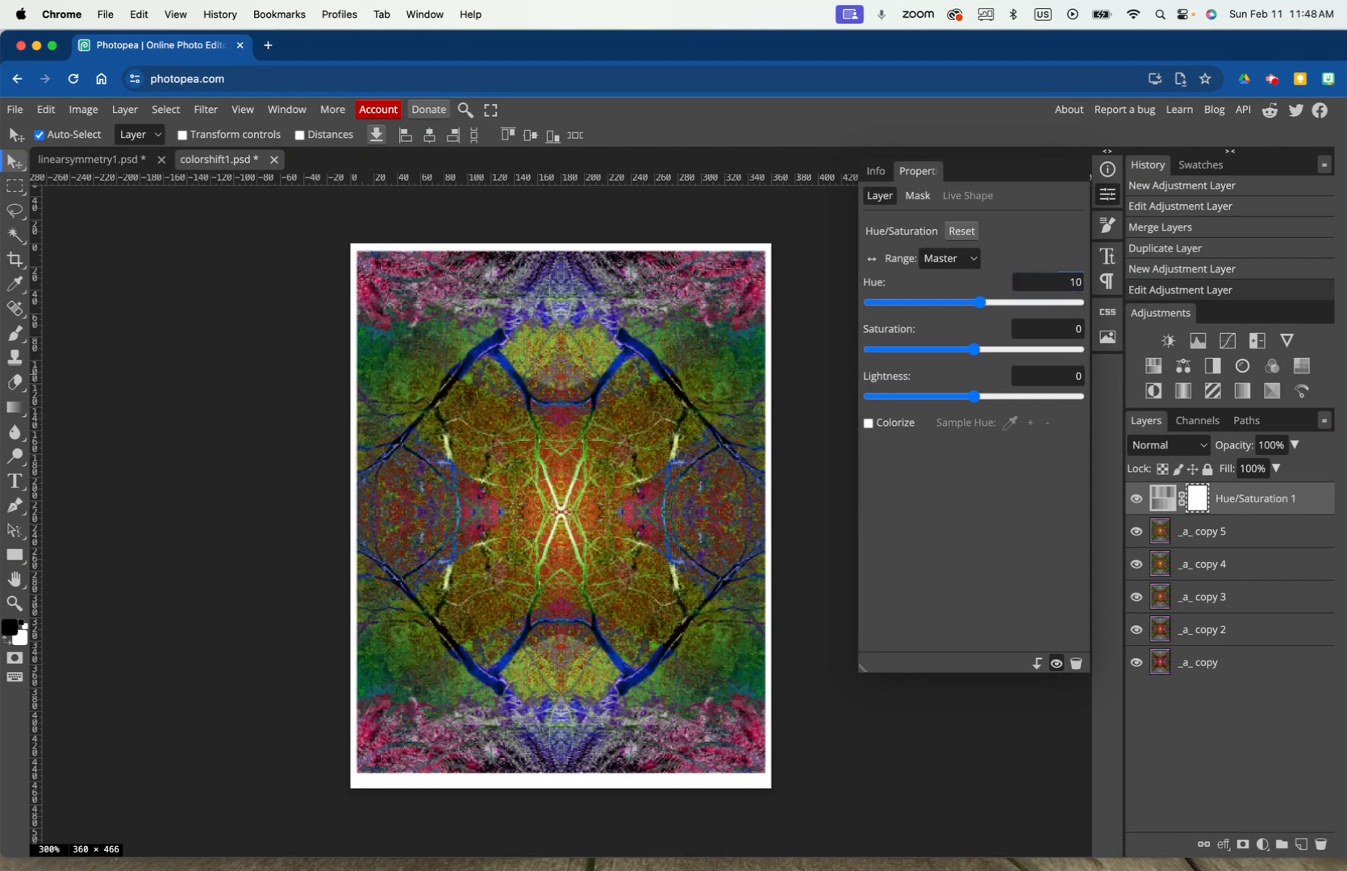
right_click(1228, 510)
left_click(1162, 798)
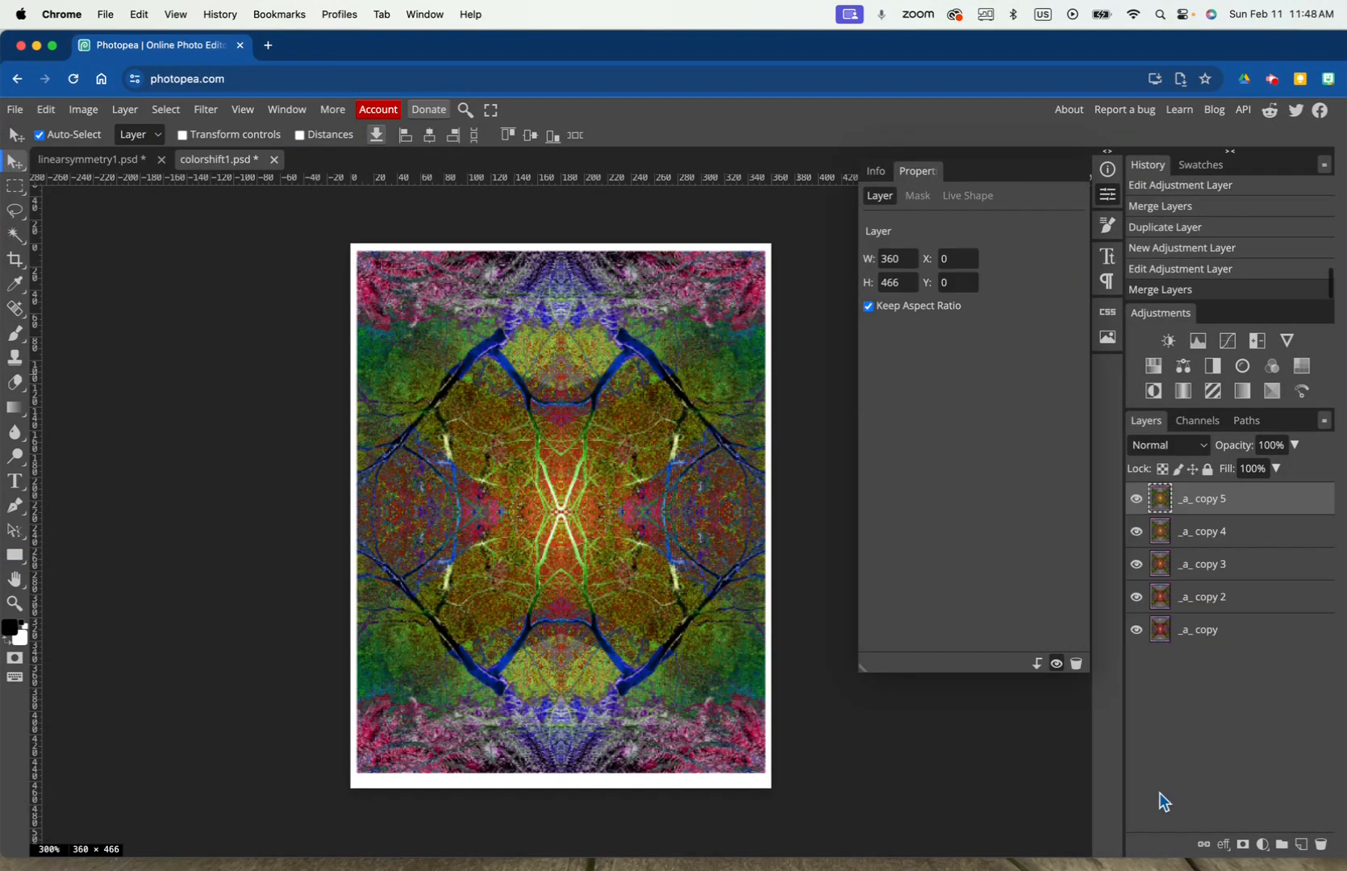
Hide the stacked copies down to the base layer and show them again to preview the progressive color shift.
left_click(1137, 499)
left_click(1137, 532)
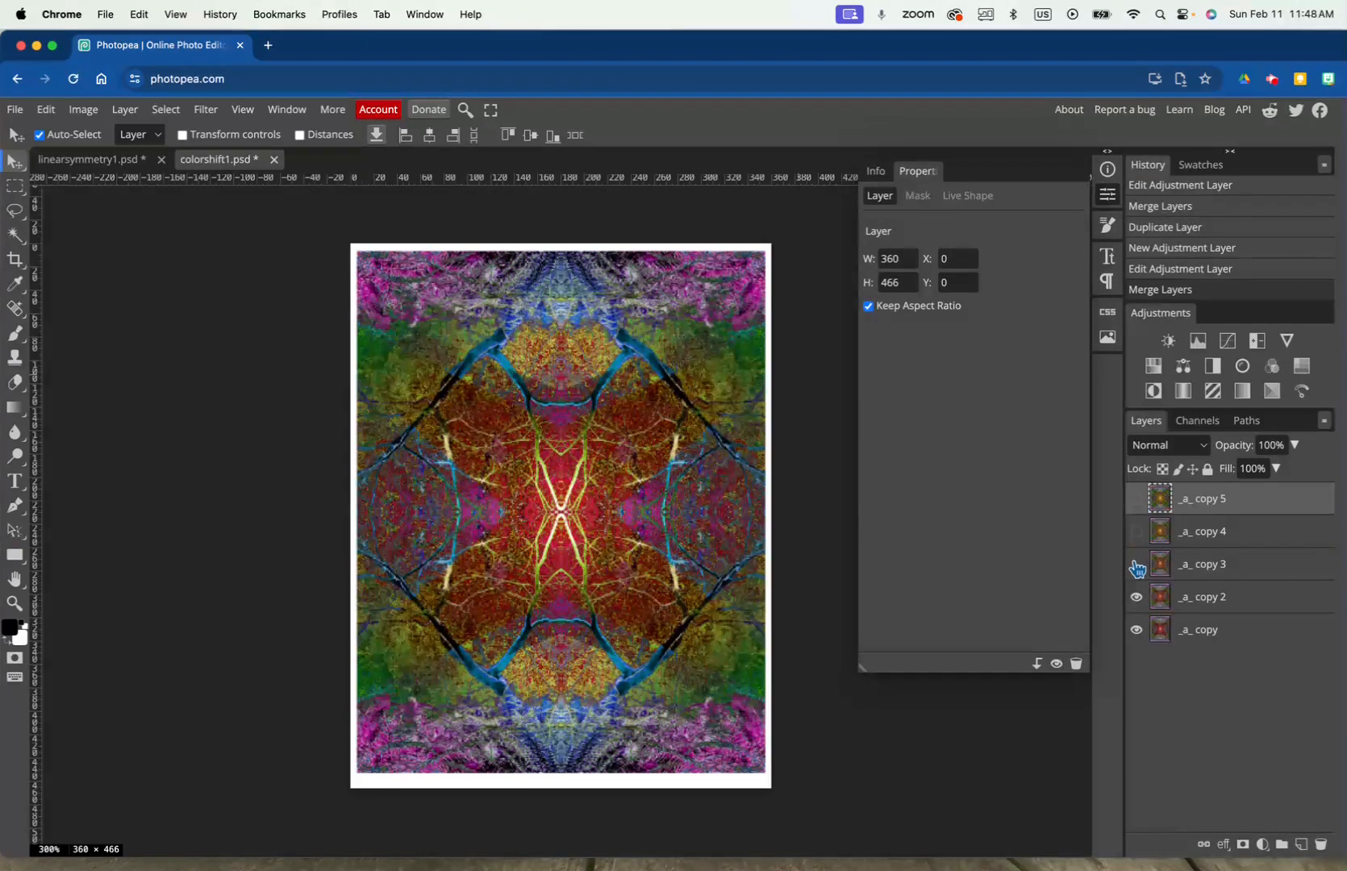
left_click(1137, 597)
left_click(1137, 564)
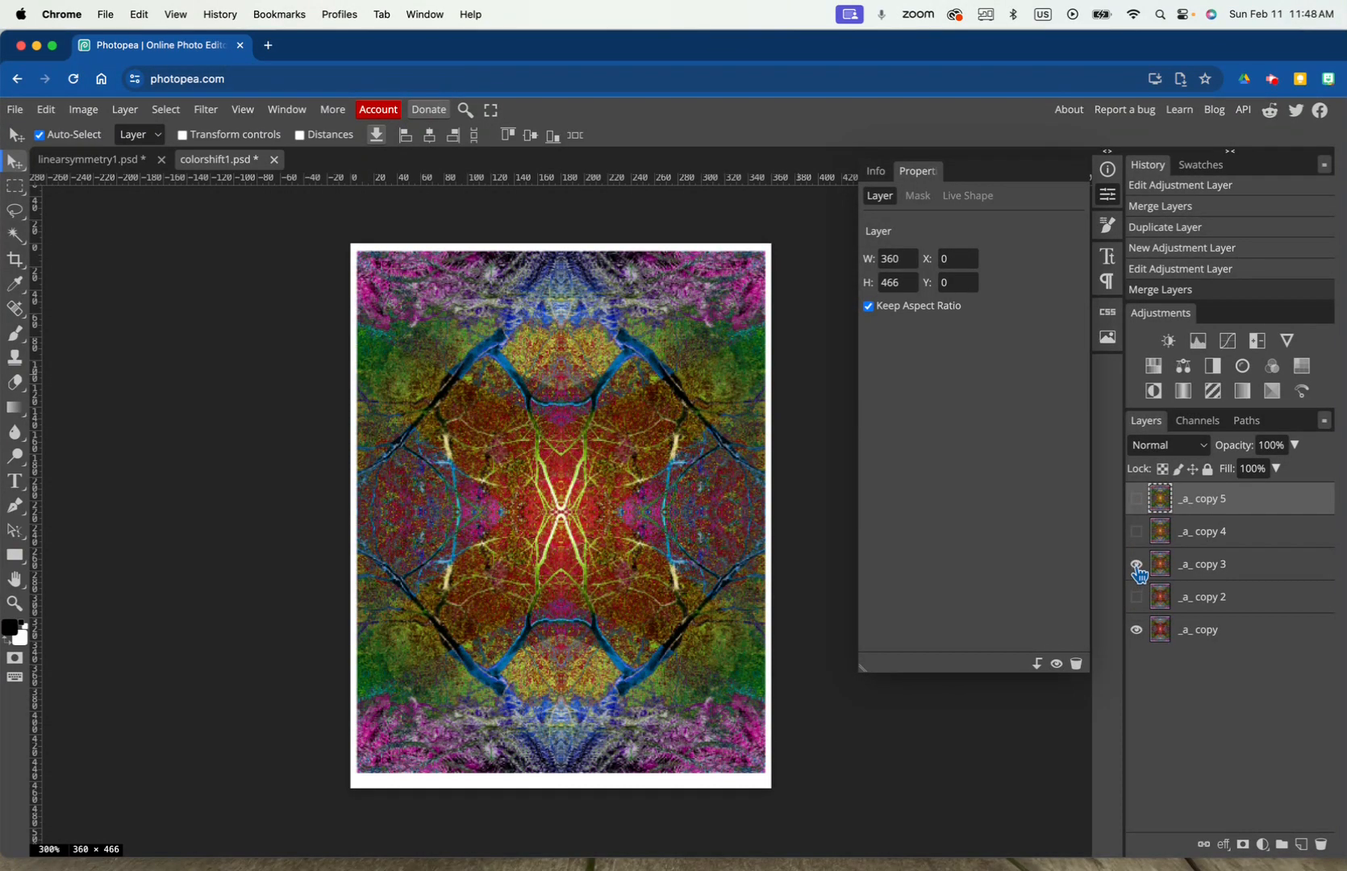
left_click(1136, 597)
left_click(1137, 531)
left_click(1137, 499)
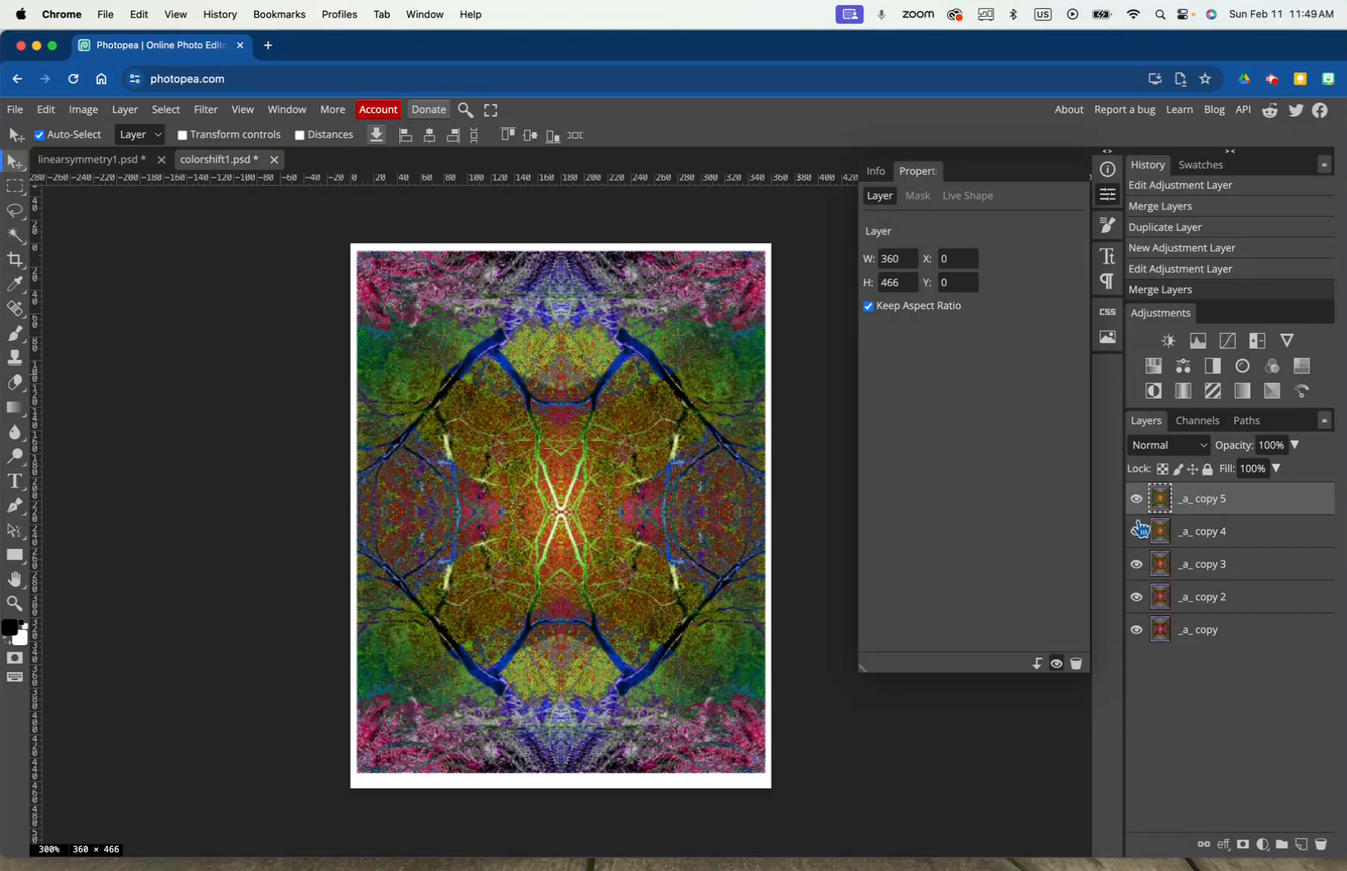
Duplicate the hue-shifted _a_ copy 5 layer into colorshift1.psd.
right_click(1220, 507)
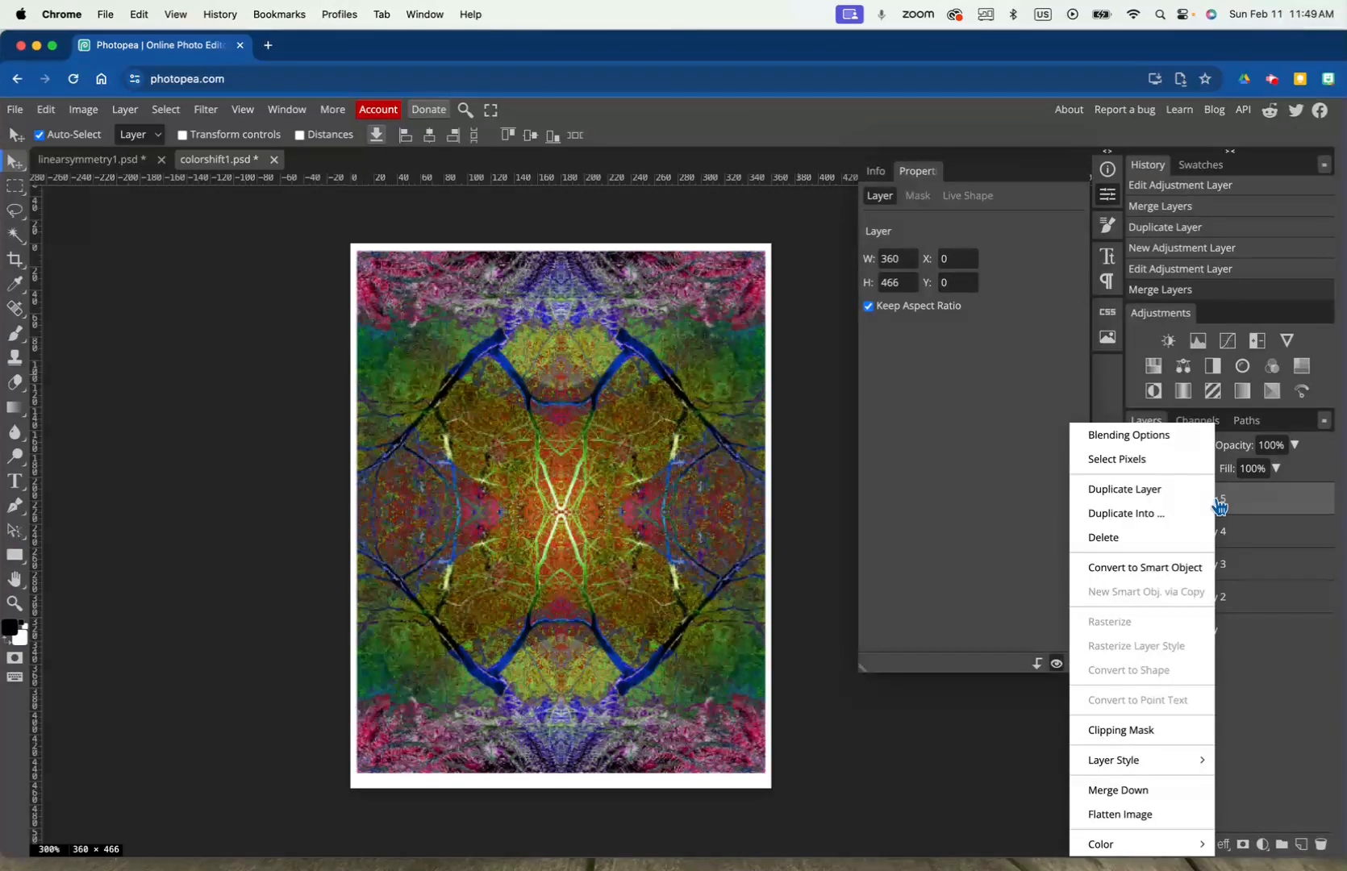
left_click(1183, 513)
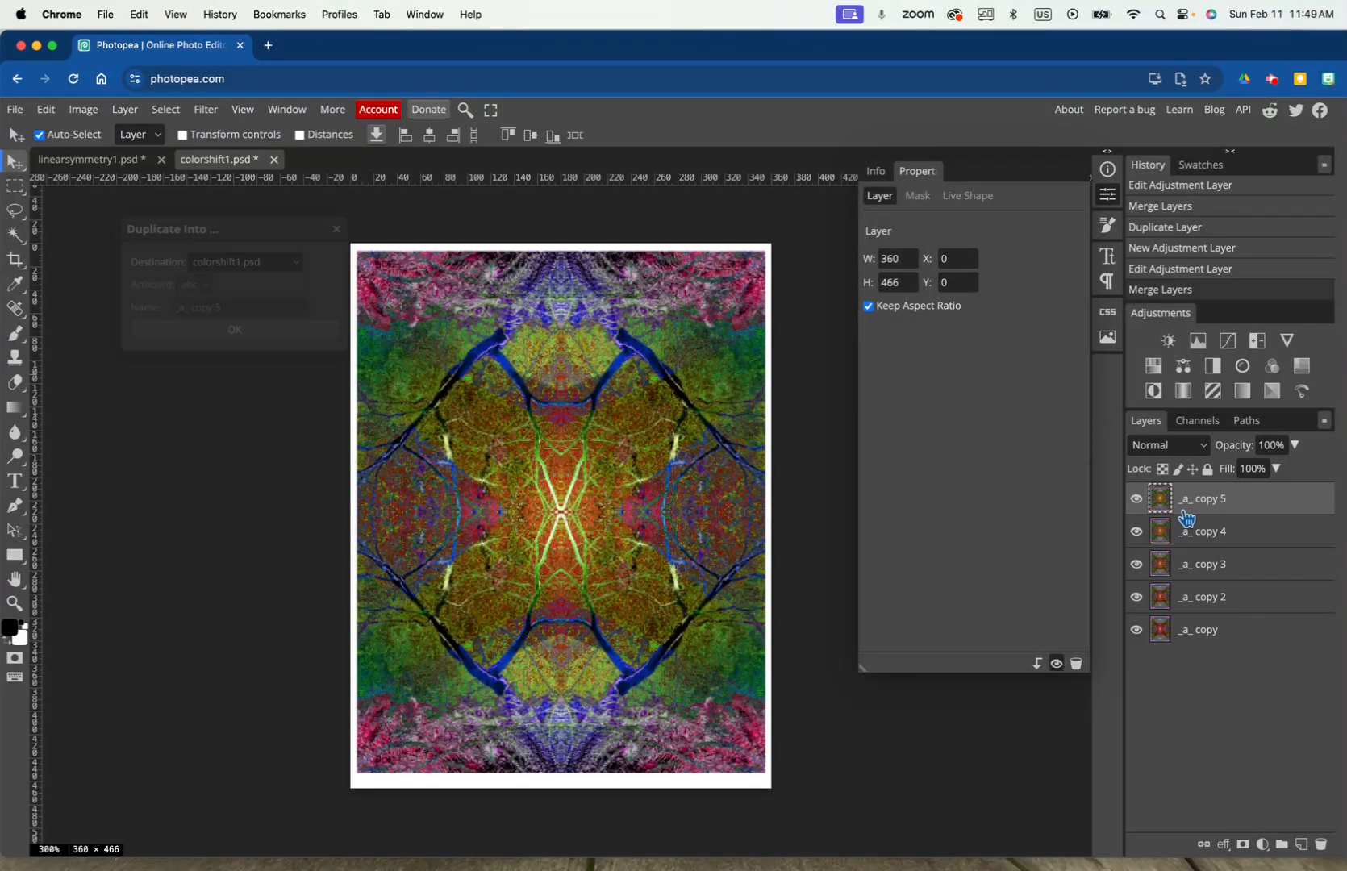
left_click(328, 336)
Add a Hue/Saturation adjustment layer with hue 10 above _a_ copy 6 and merge it down into that layer.
left_click(1154, 367)
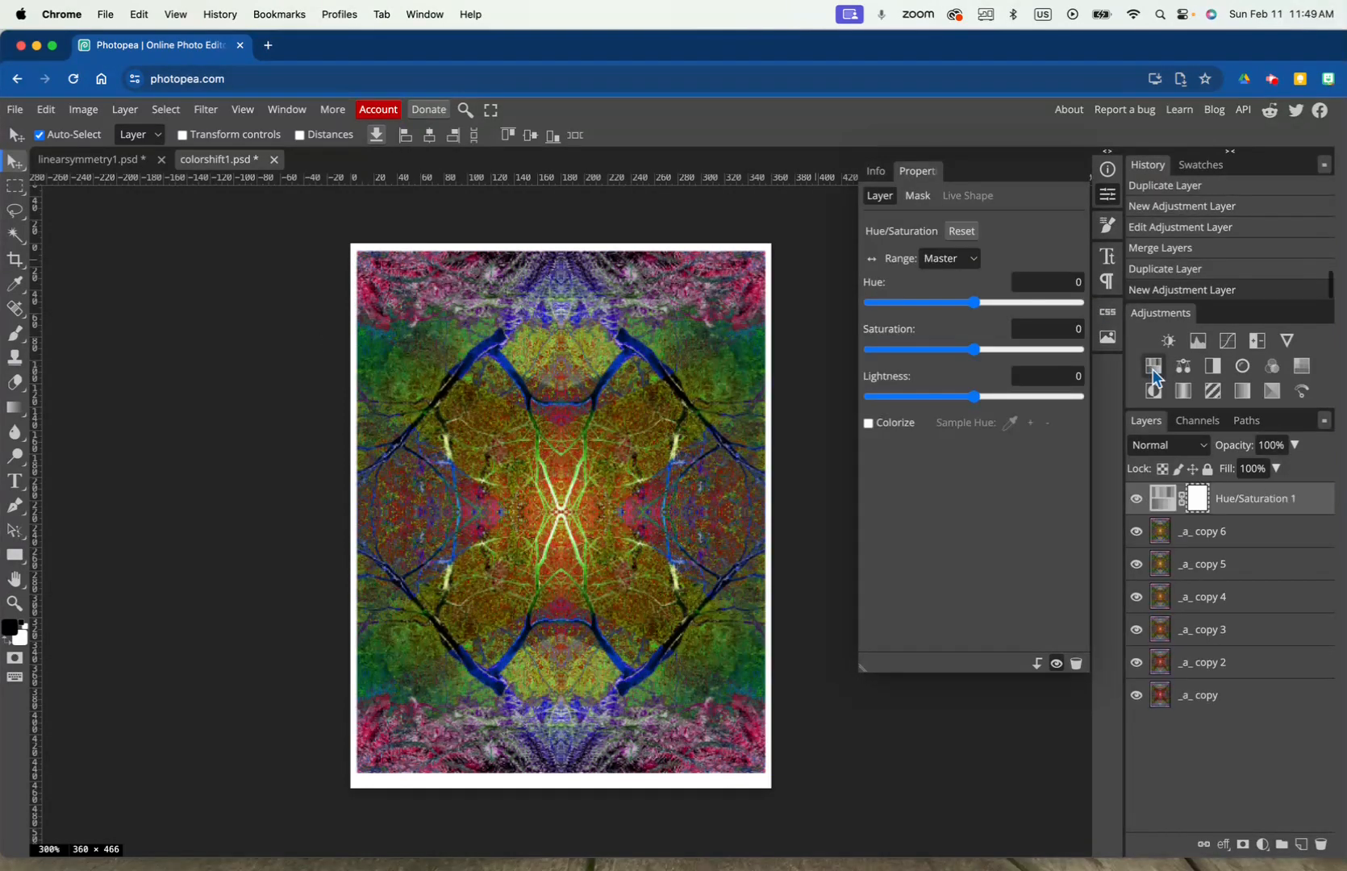
left_click(1065, 283)
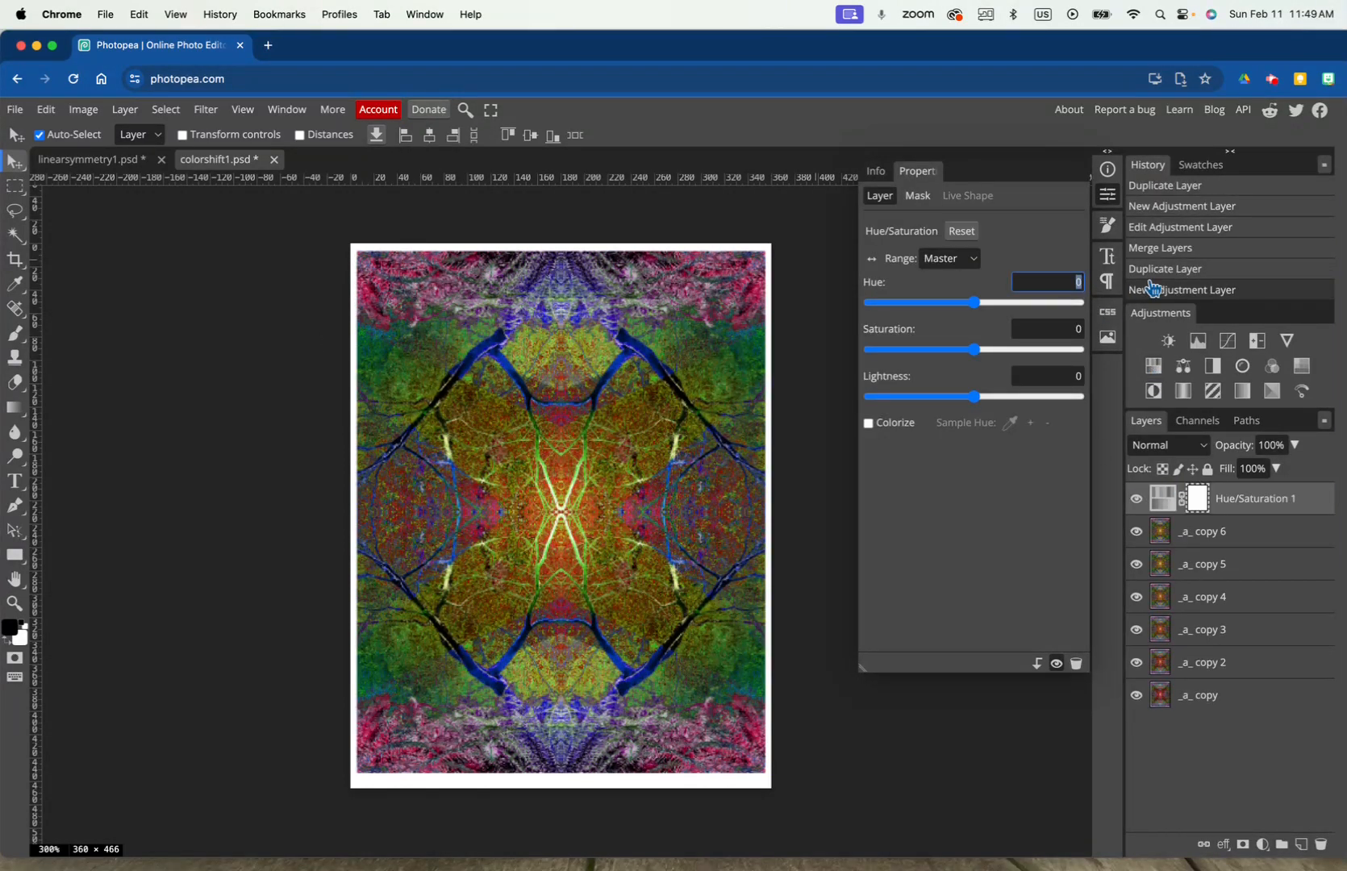
type("10")
key("Return")
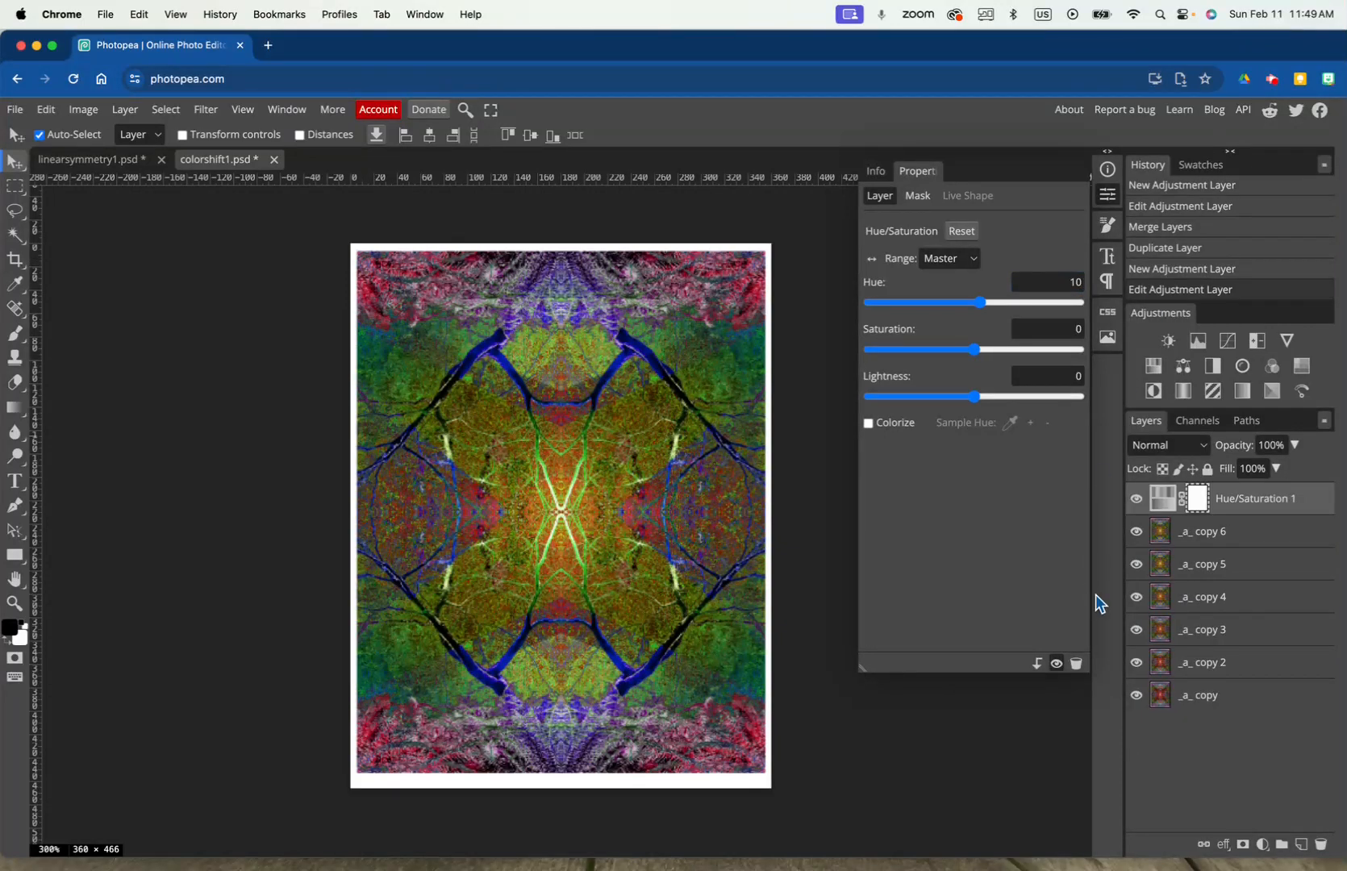
right_click(1246, 513)
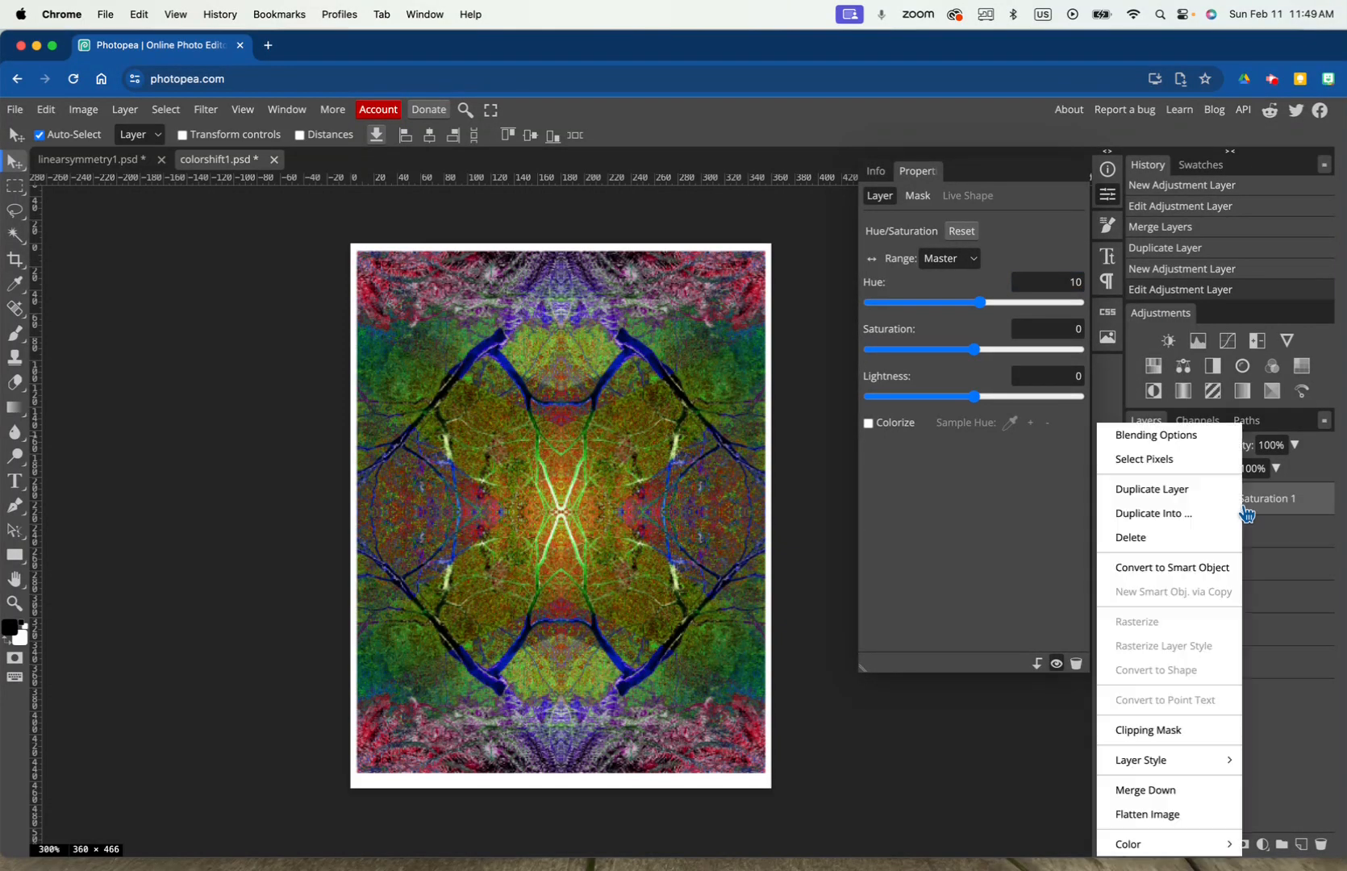
left_click(1186, 790)
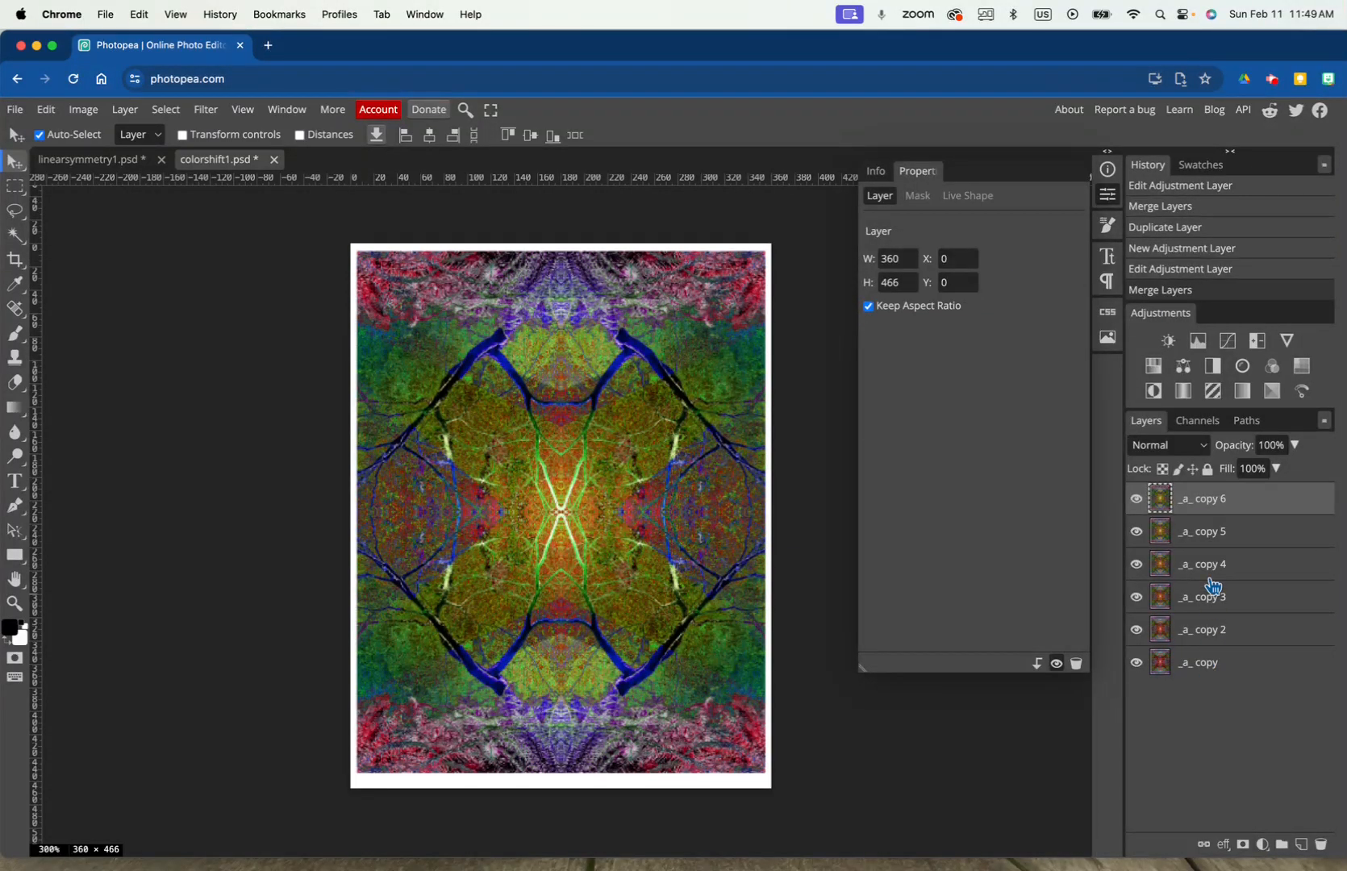
left_click(1268, 81)
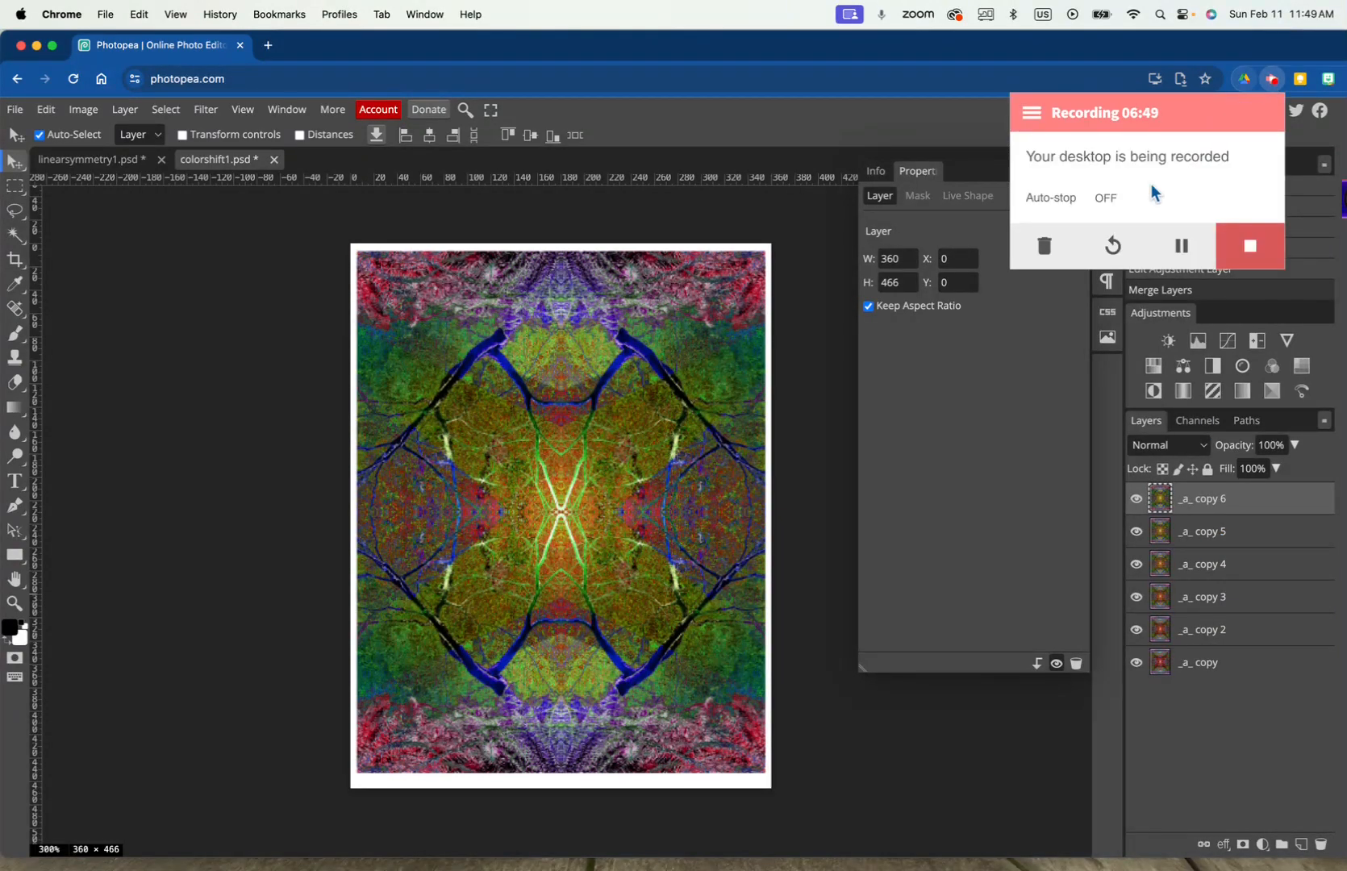
left_click(1183, 247)
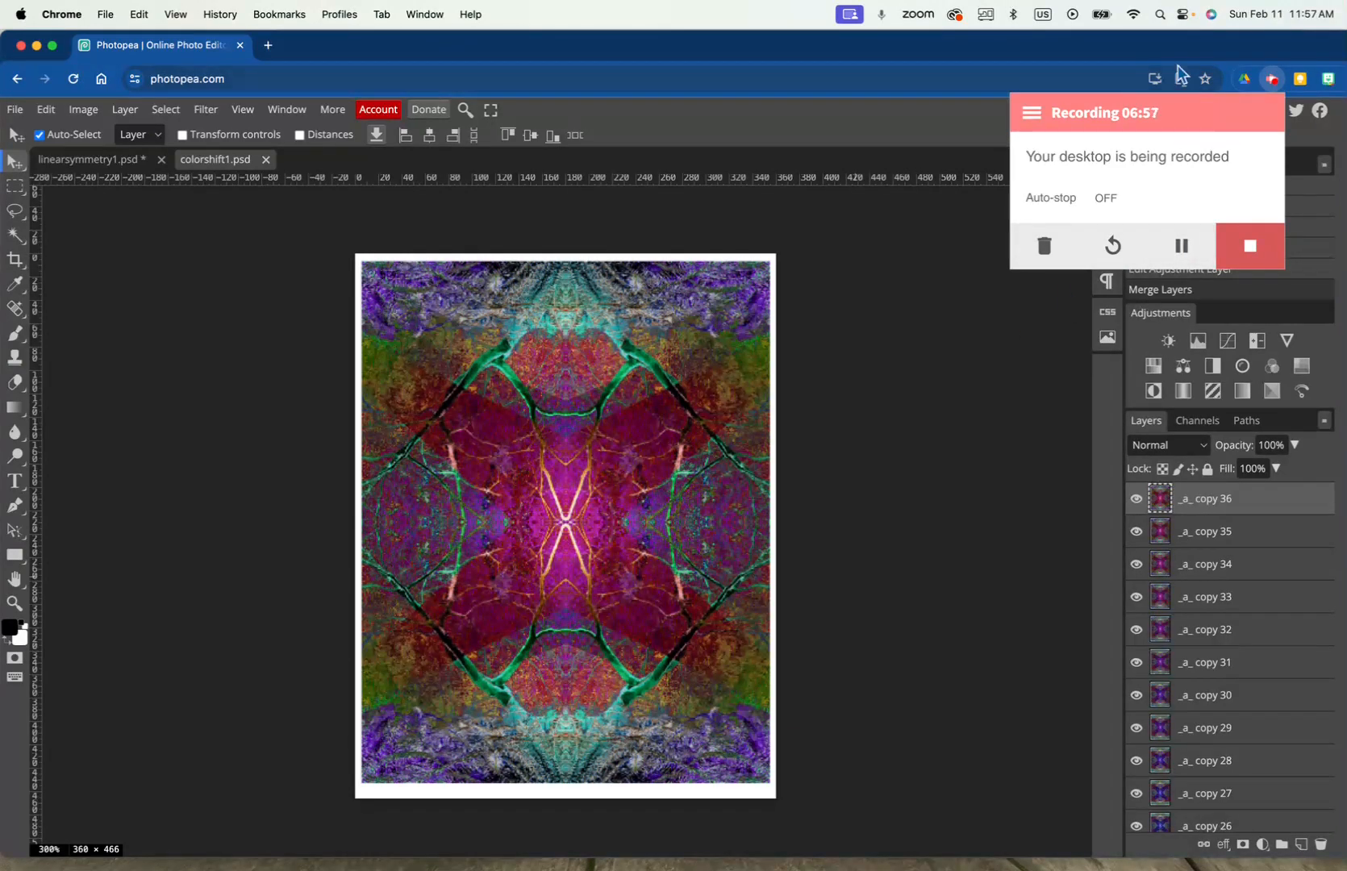
left_click(1271, 79)
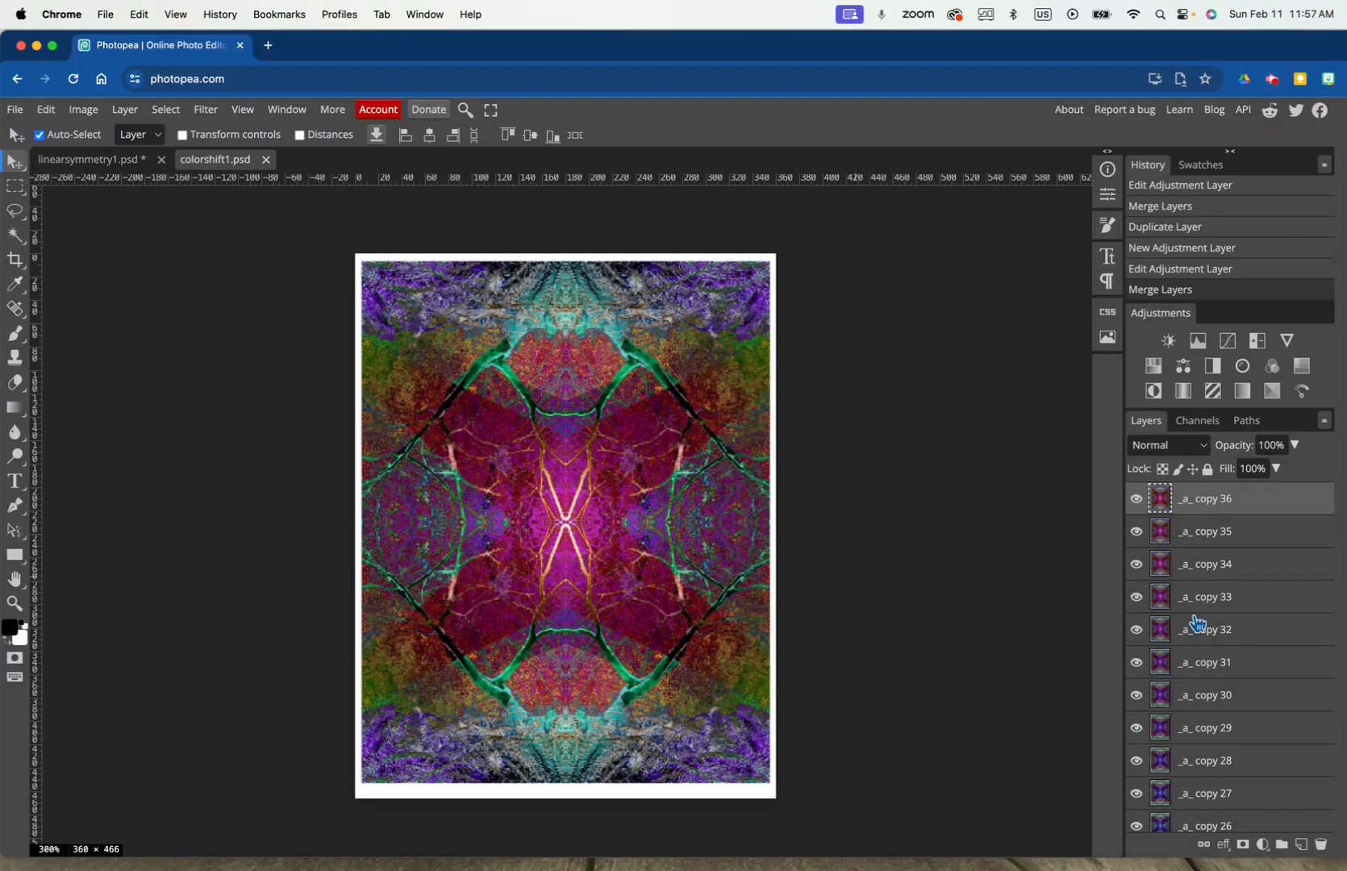
Duplicate the topmost _a_ copy 36 layer into colorshift1.psd.
scroll(1198, 623, "down", 3)
scroll(1197, 622, "down", 10)
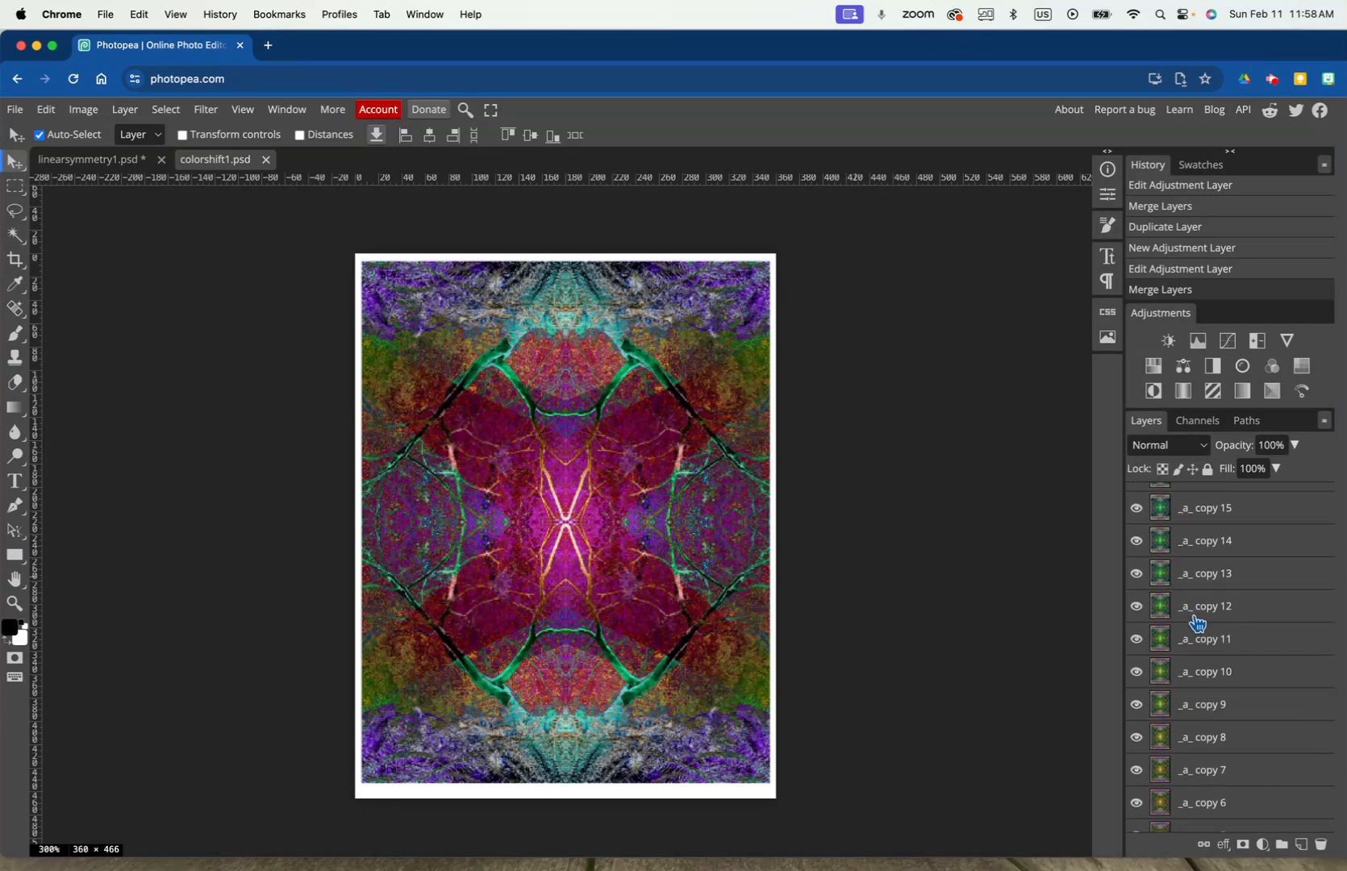
scroll(1207, 643, "up", 12)
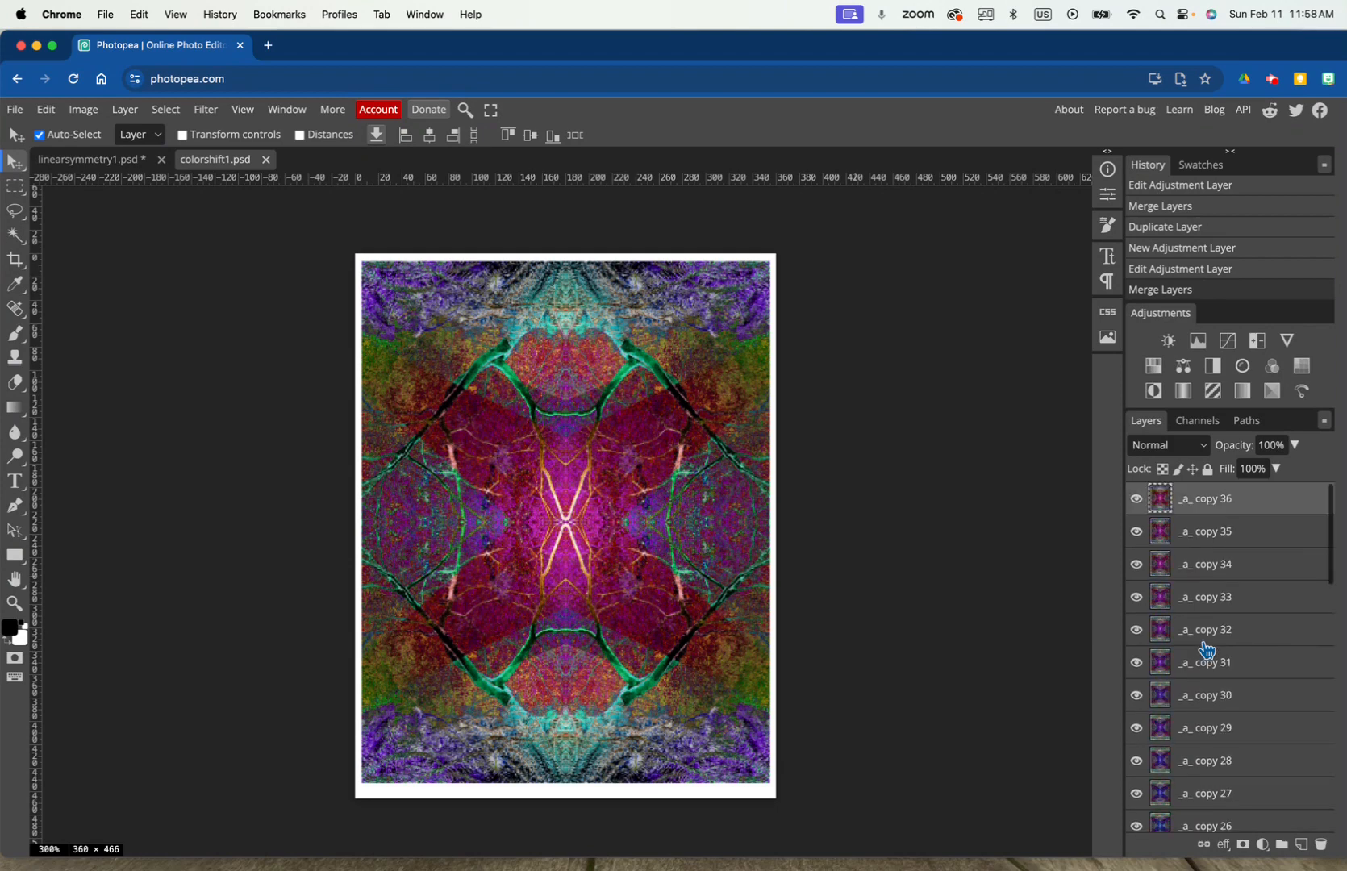
right_click(1229, 501)
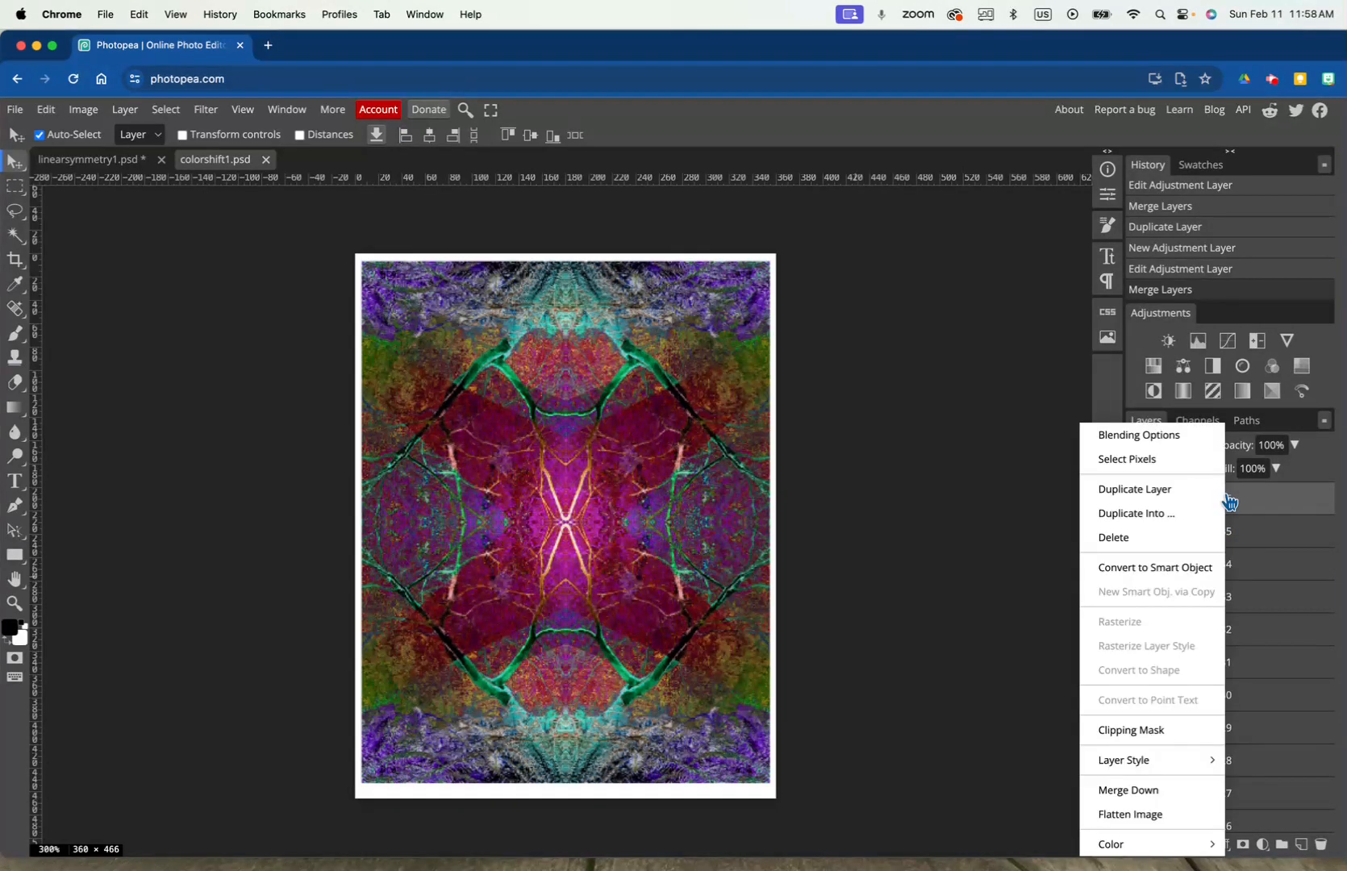
left_click(1186, 512)
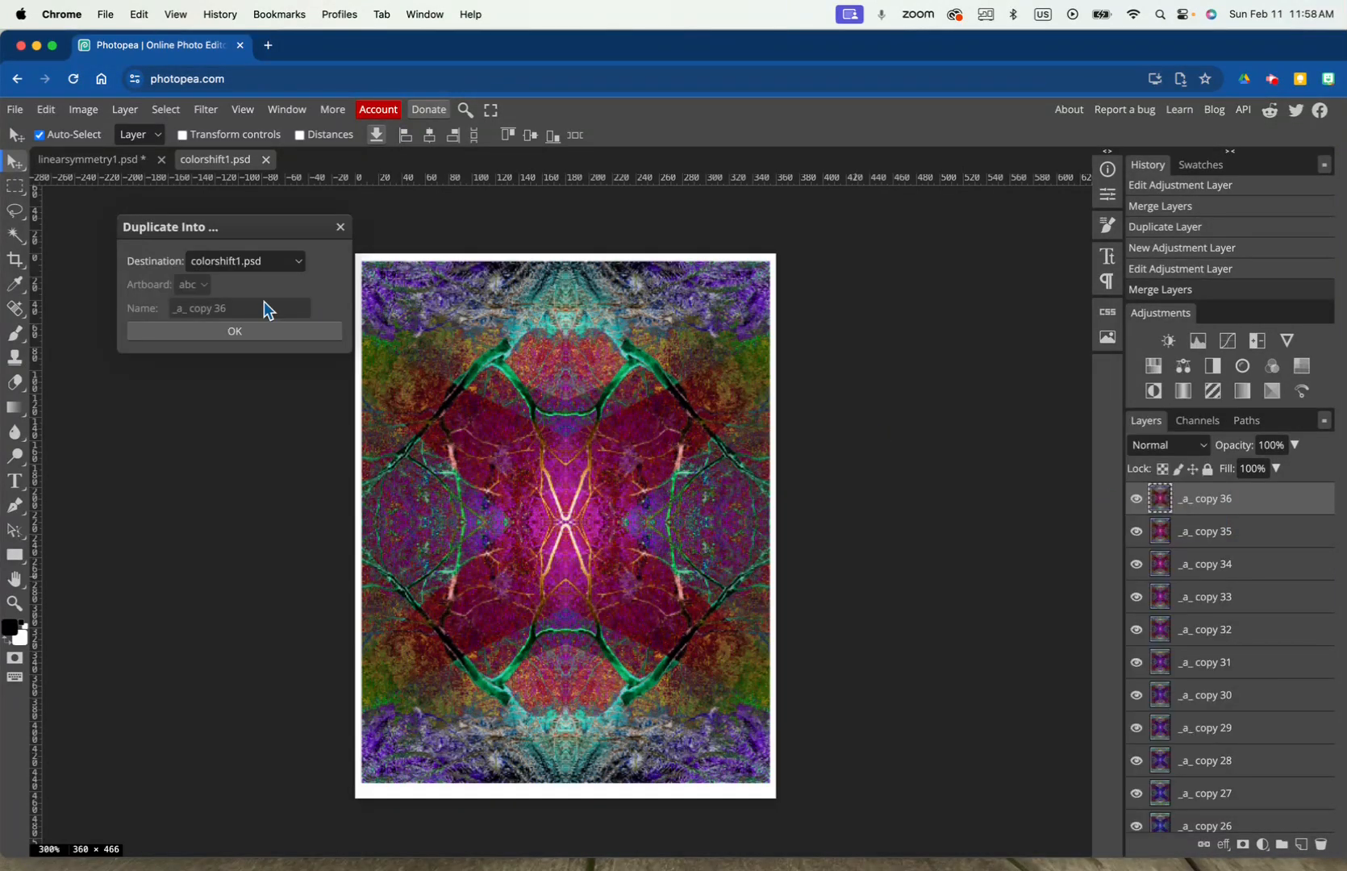
left_click(261, 329)
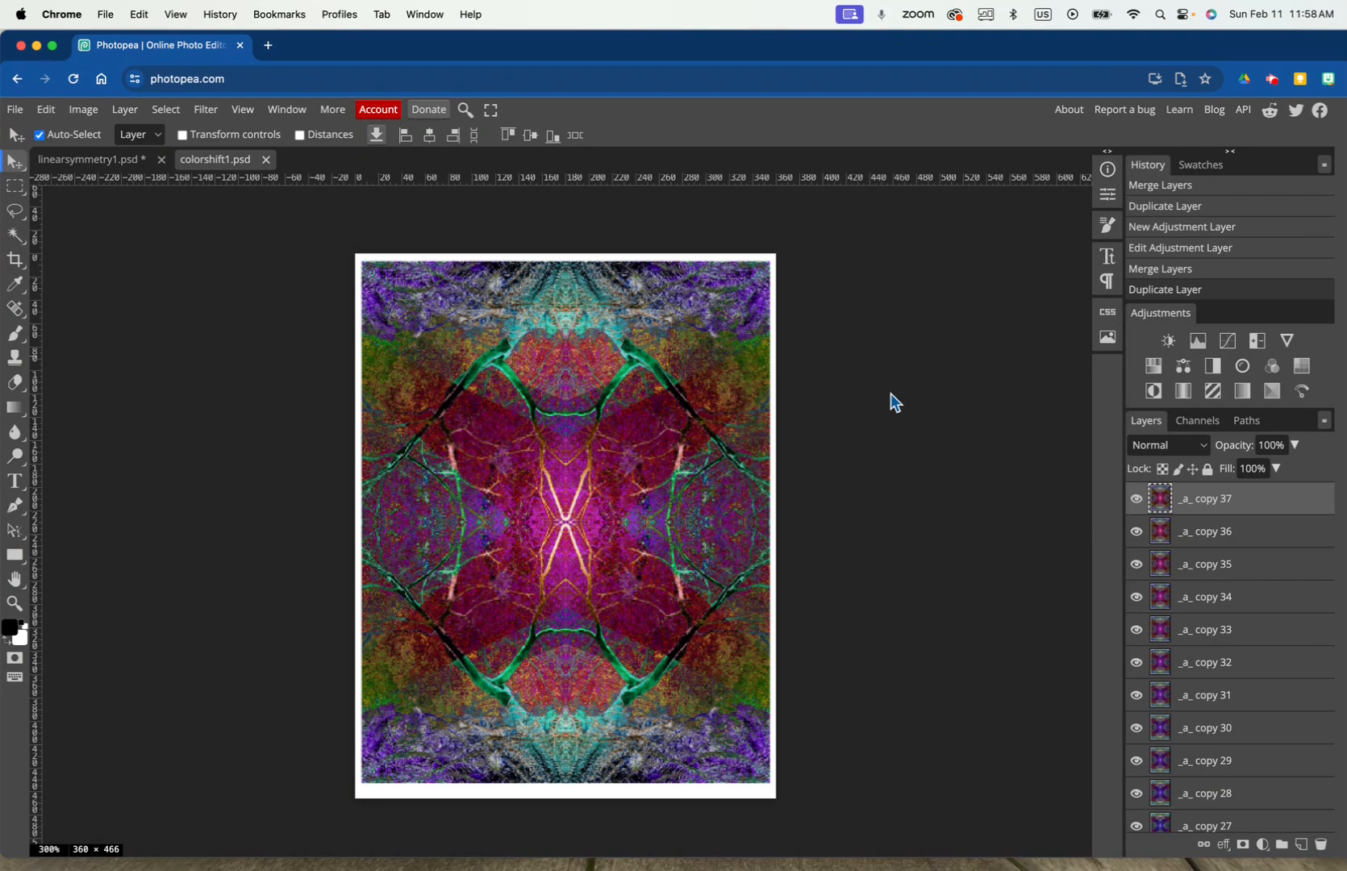
Add a Hue/Saturation adjustment layer with hue 10 above _a_ copy 37 and merge it down into that layer.
left_click(1166, 362)
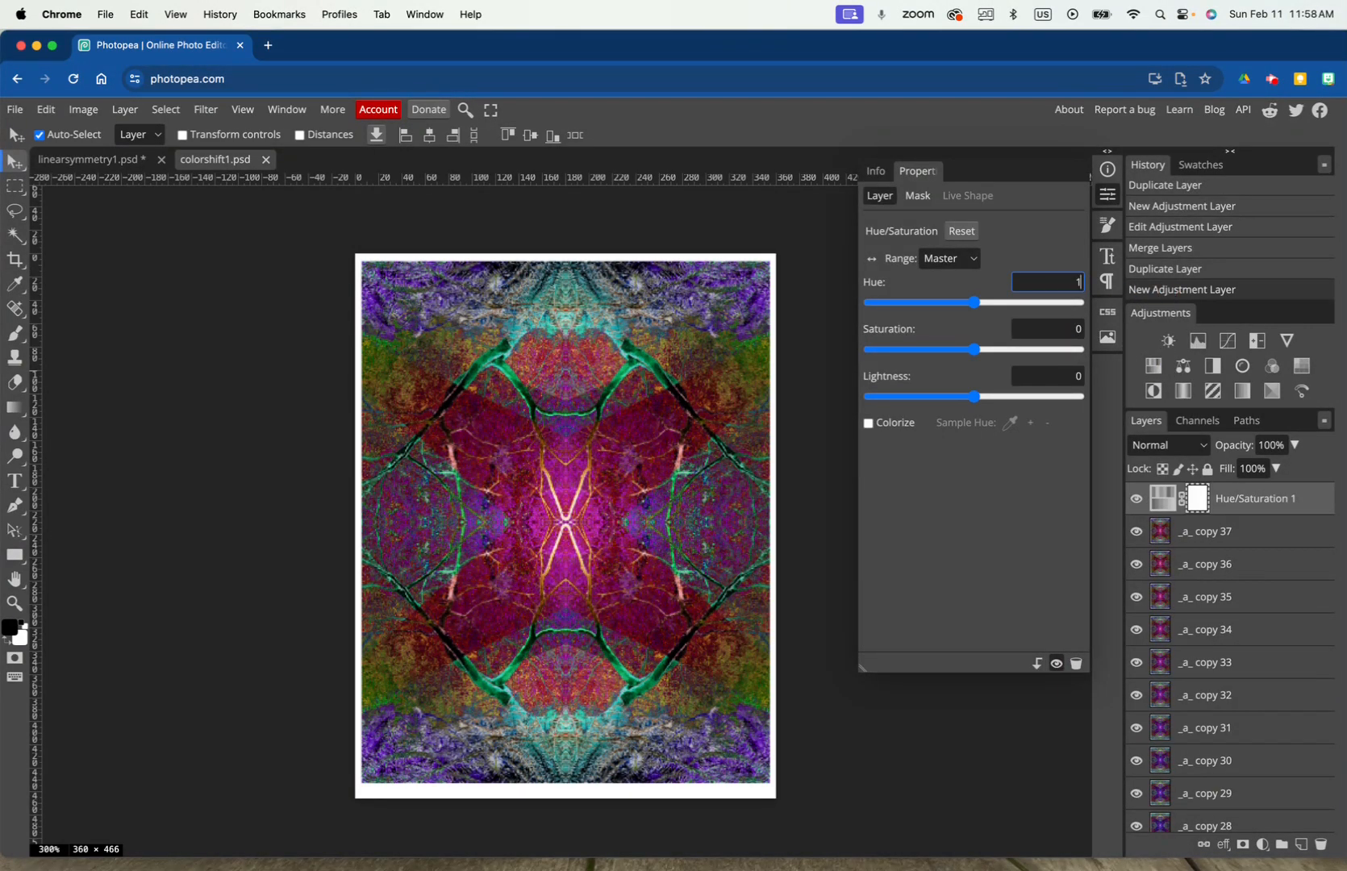
key("Return")
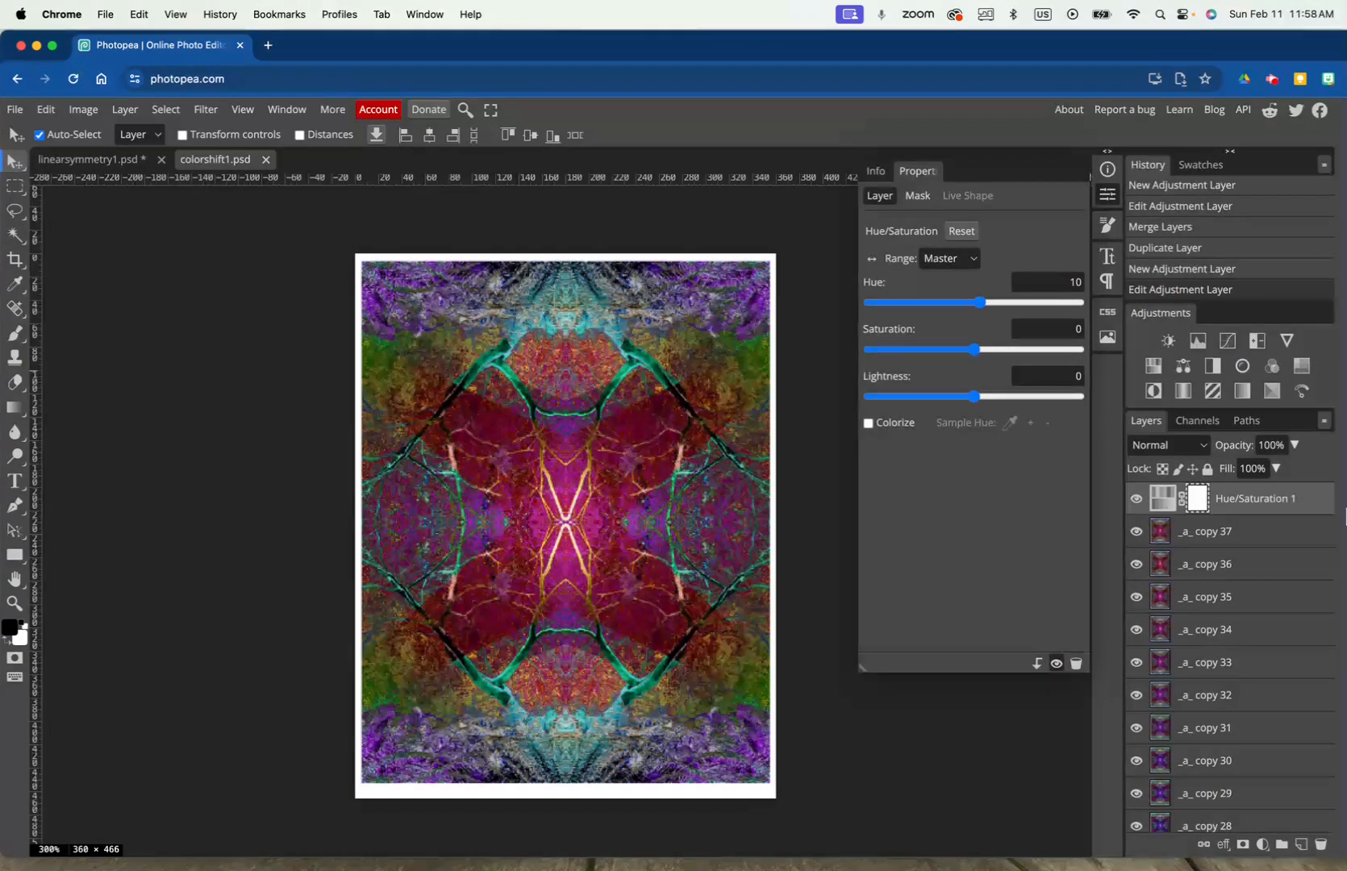
right_click(1239, 509)
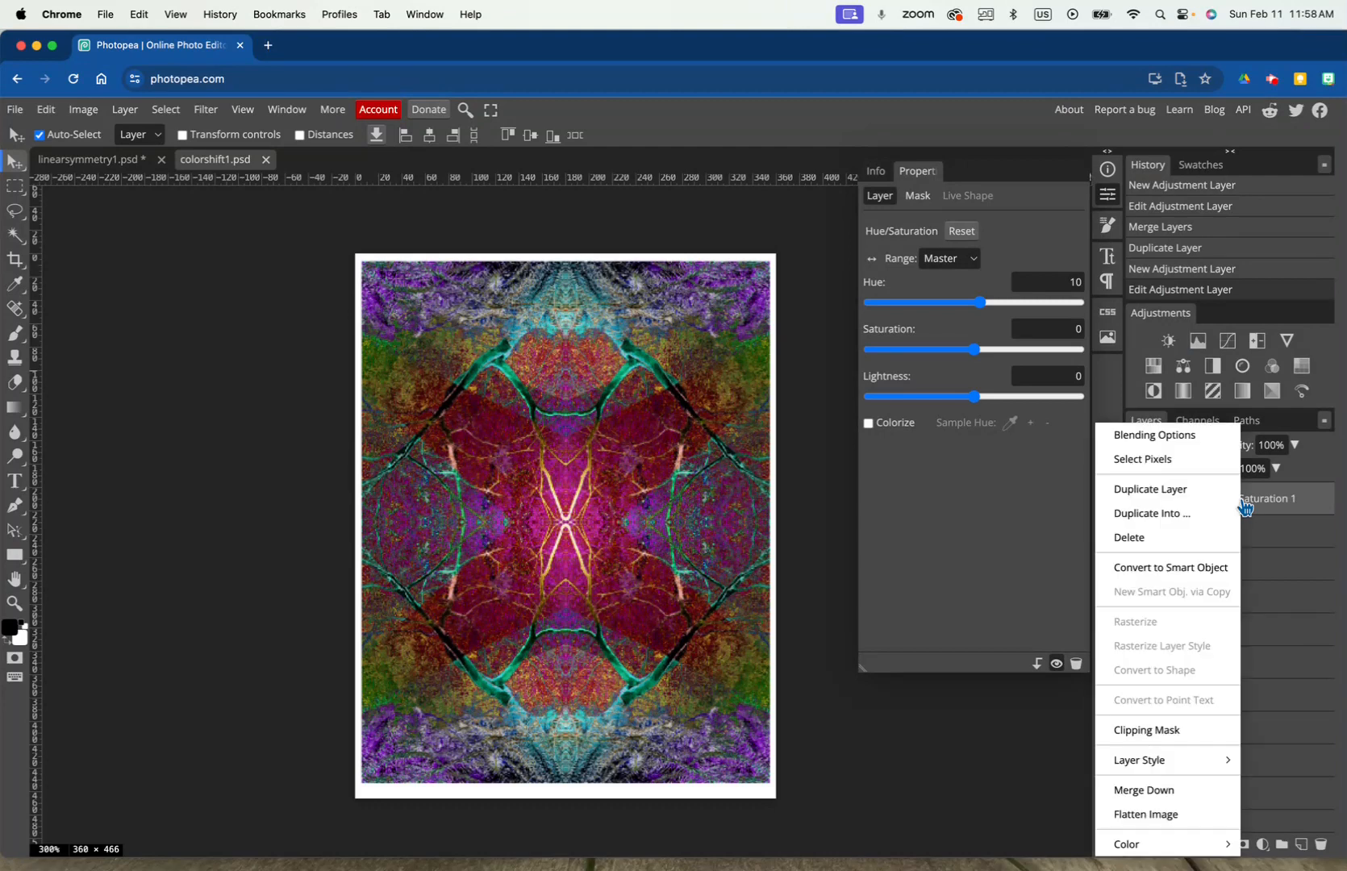
left_click(1193, 790)
Delete the surplus _a_ copy 37 layer and check the remaining stack down to the base copy.
right_click(1200, 509)
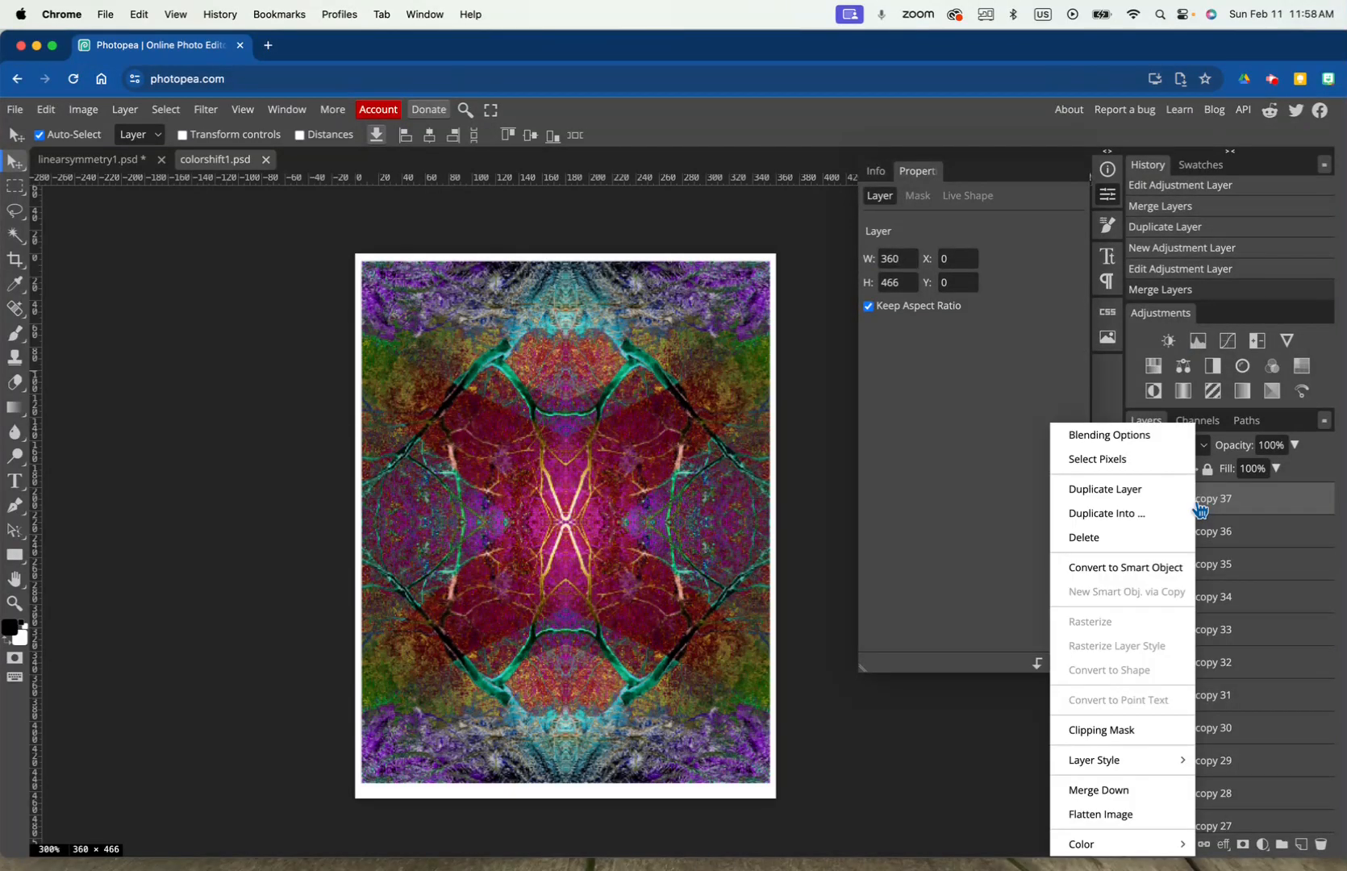
left_click(1164, 536)
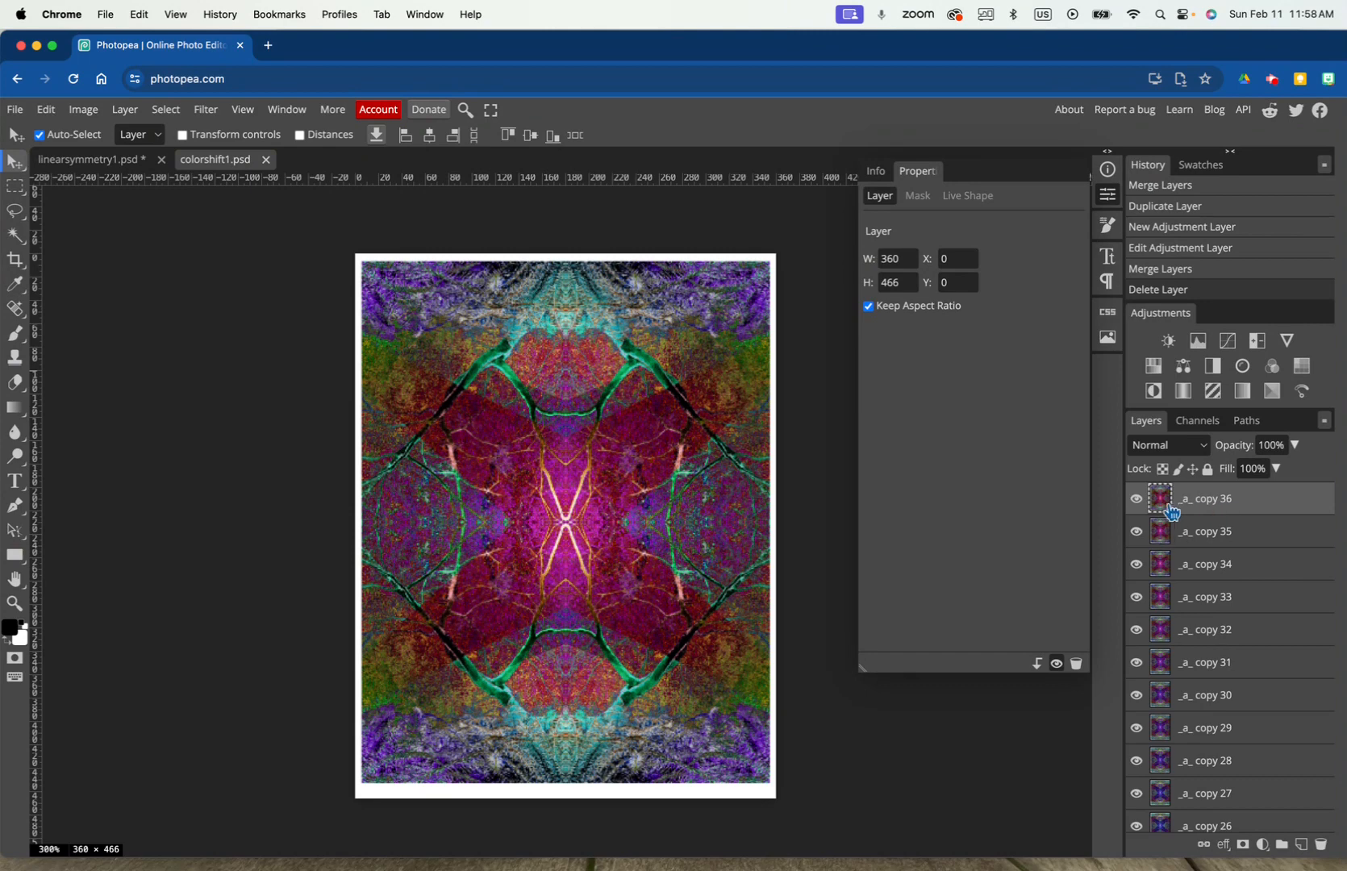
scroll(1235, 657, "down", 3)
scroll(1237, 660, "down", 20)
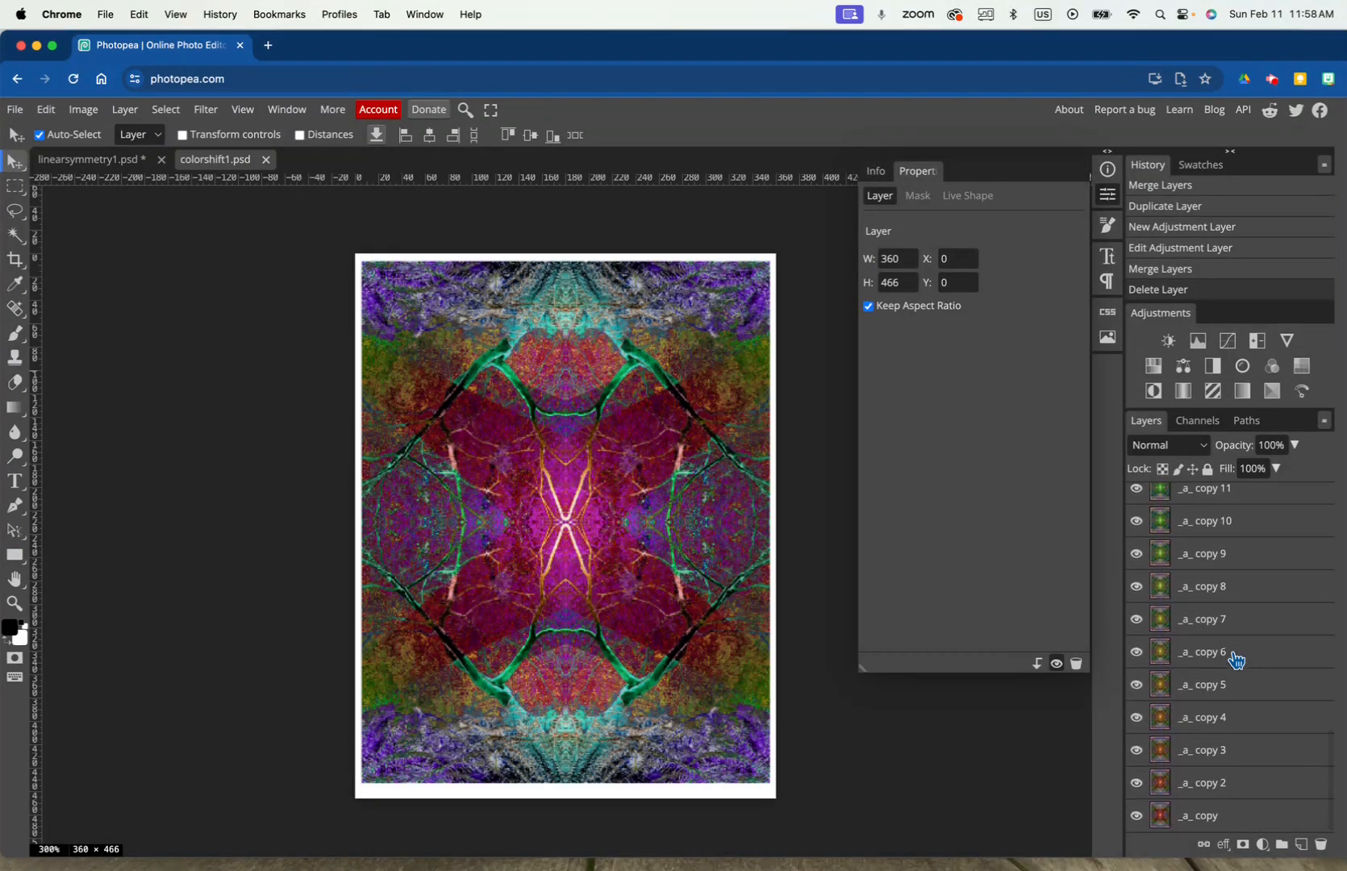
scroll(1237, 660, "up", 20)
scroll(1236, 658, "up", 4)
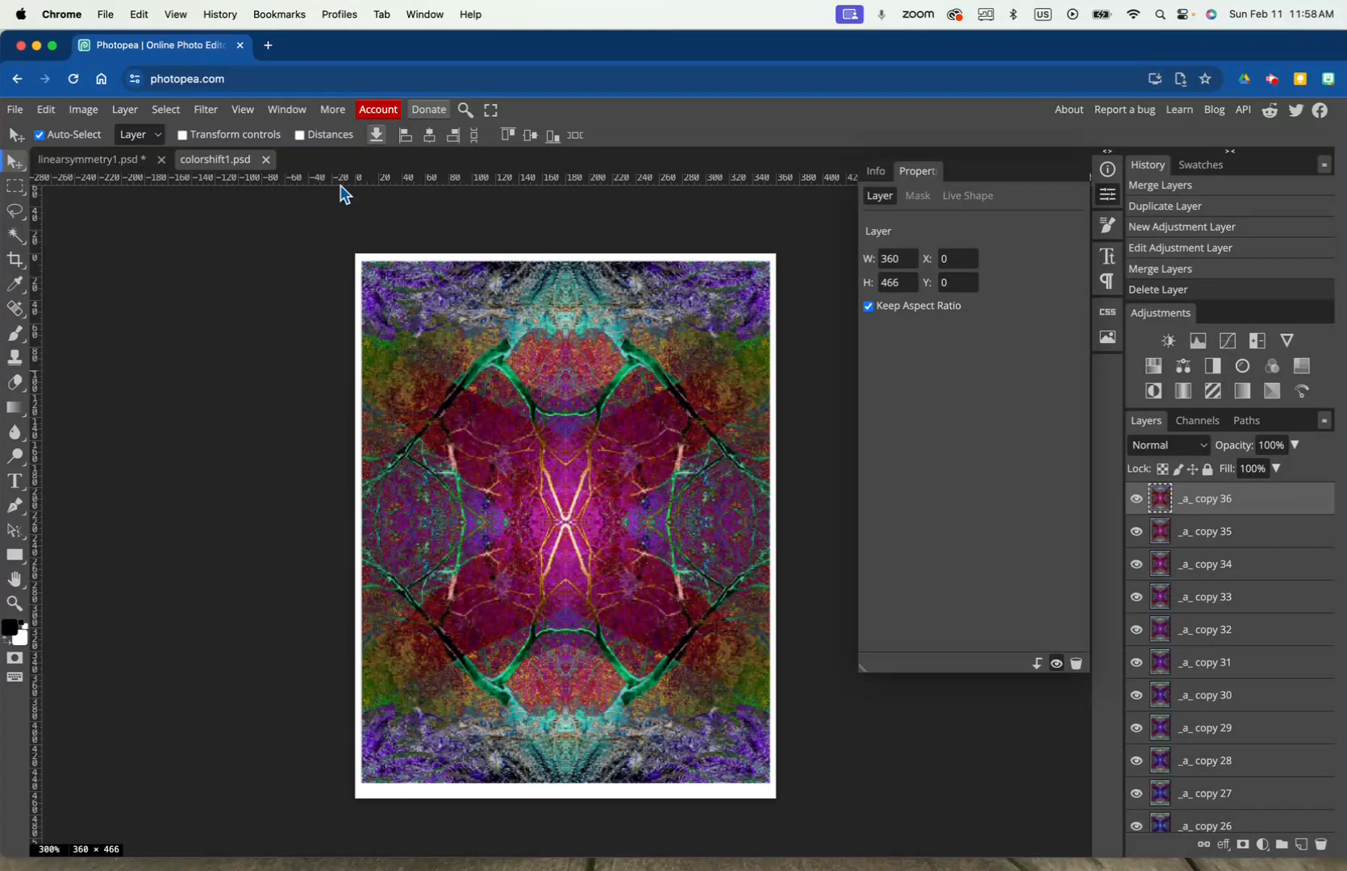
Save the document as colorshift1.psd in the Documents folder, replacing the existing file.
left_click(15, 109)
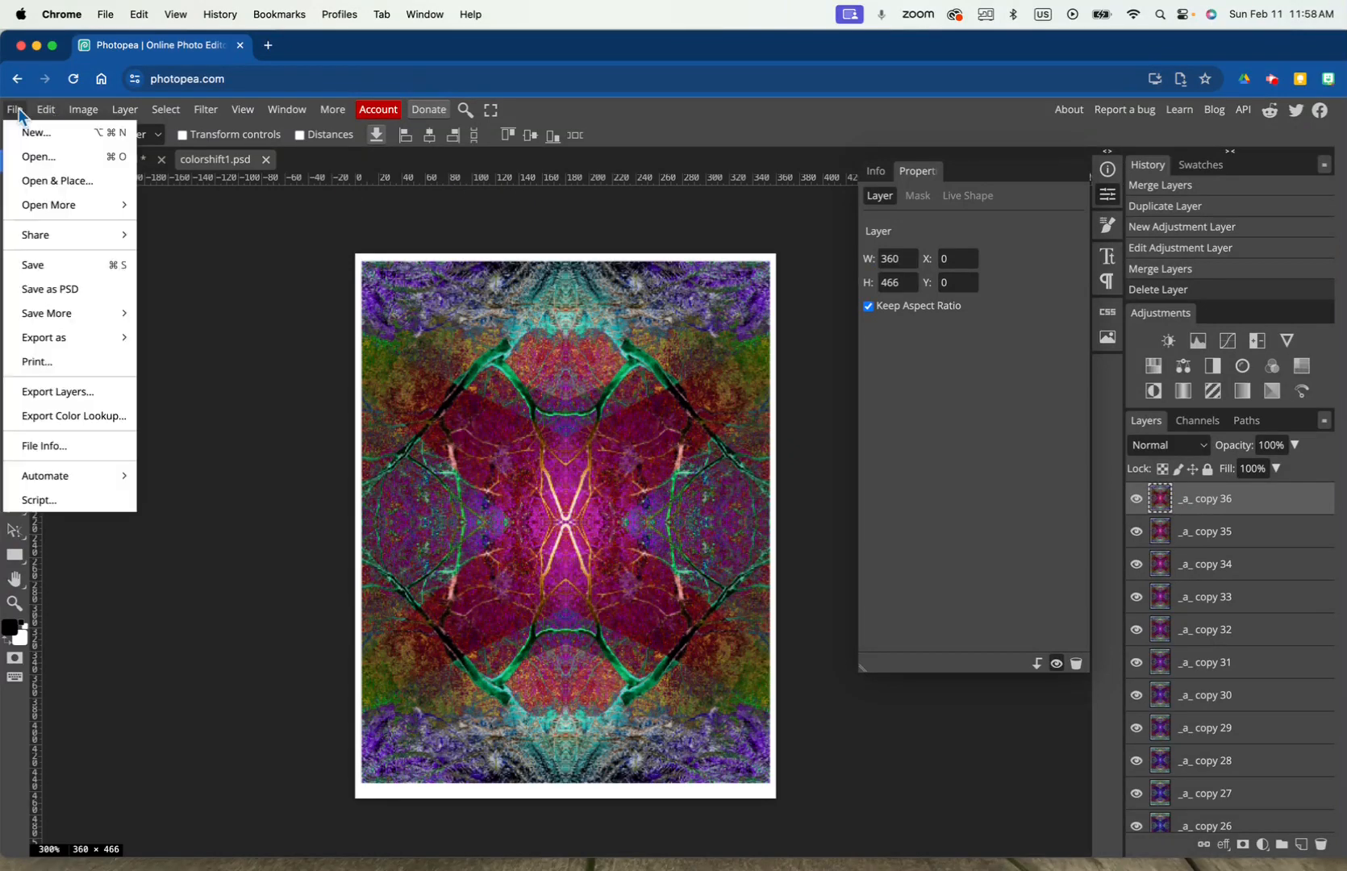
left_click(75, 291)
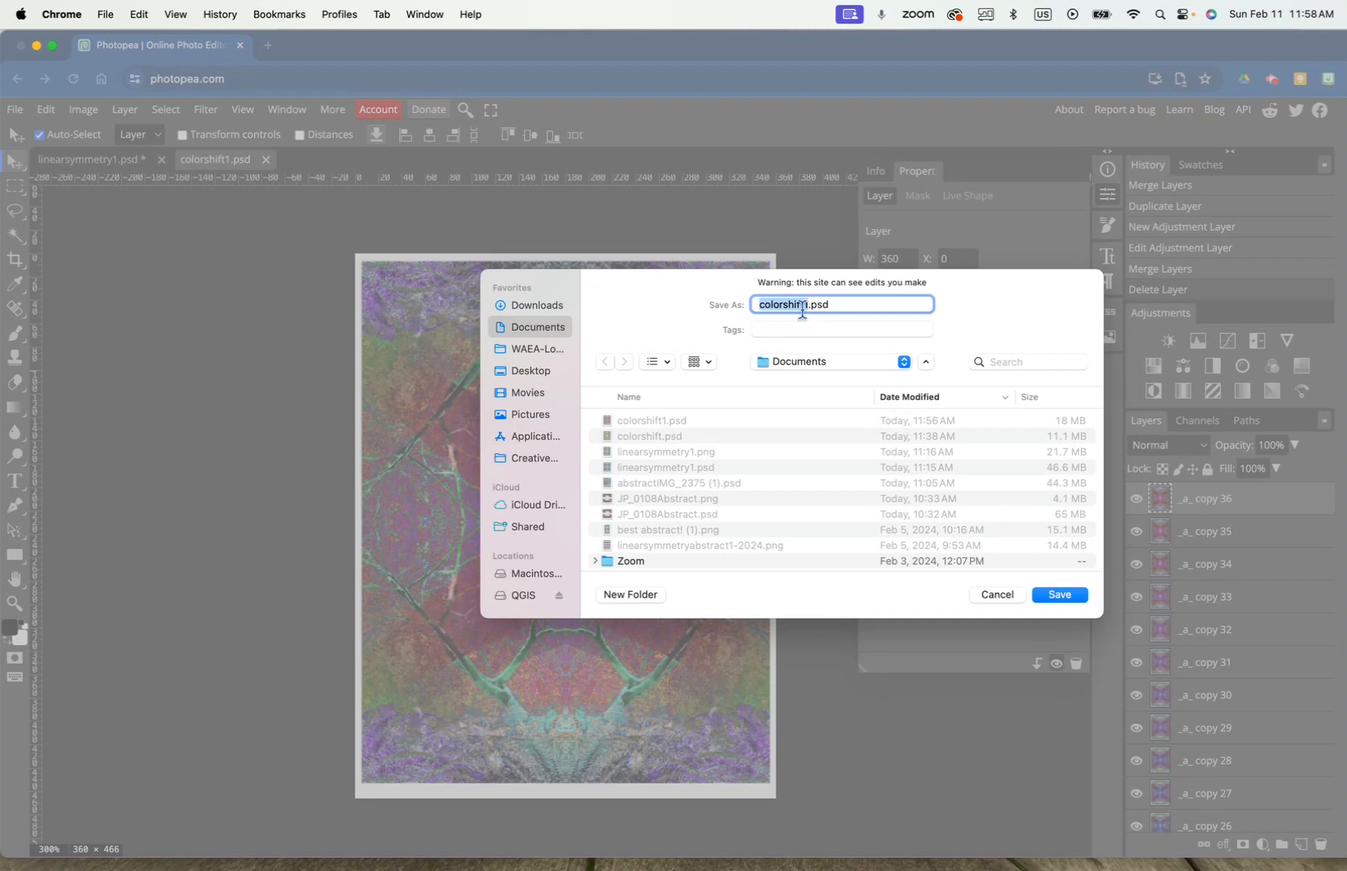
left_click(1058, 596)
left_click(854, 528)
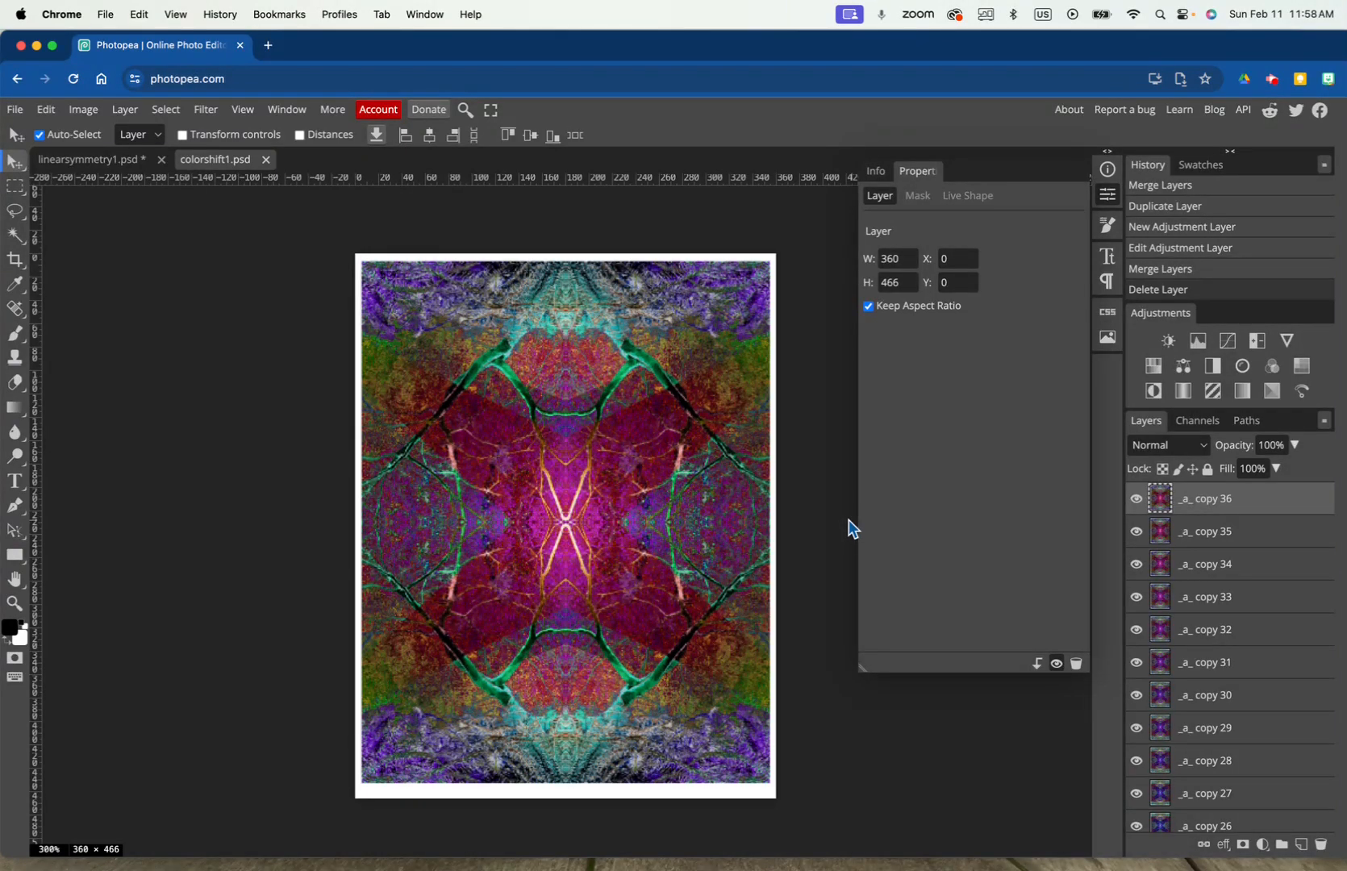
Export the layered document as a GIF named colorshift1 at 360 × 466 px and 100% quality into the Documents folder.
left_click(14, 109)
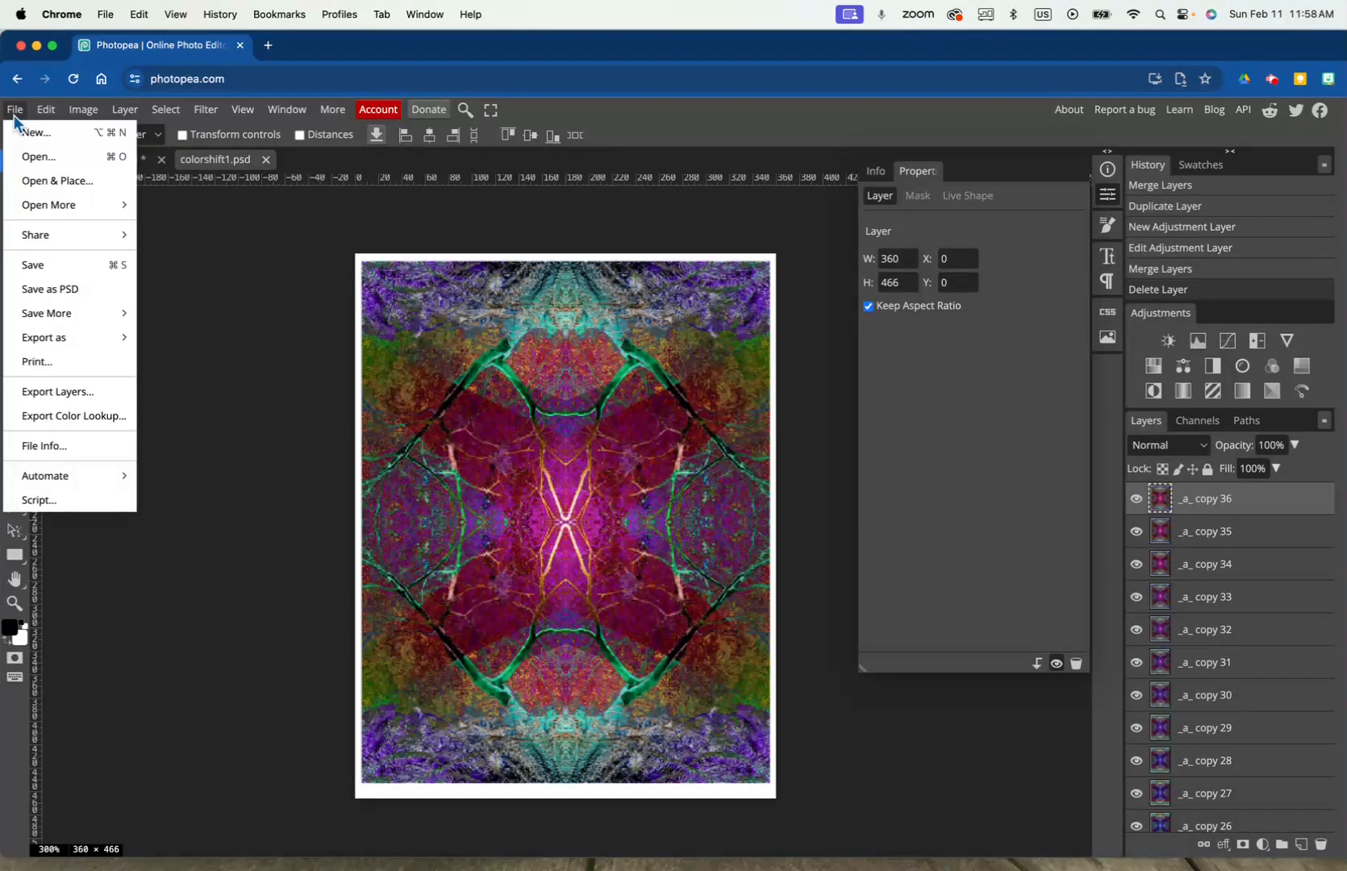
mouse_move(104, 348)
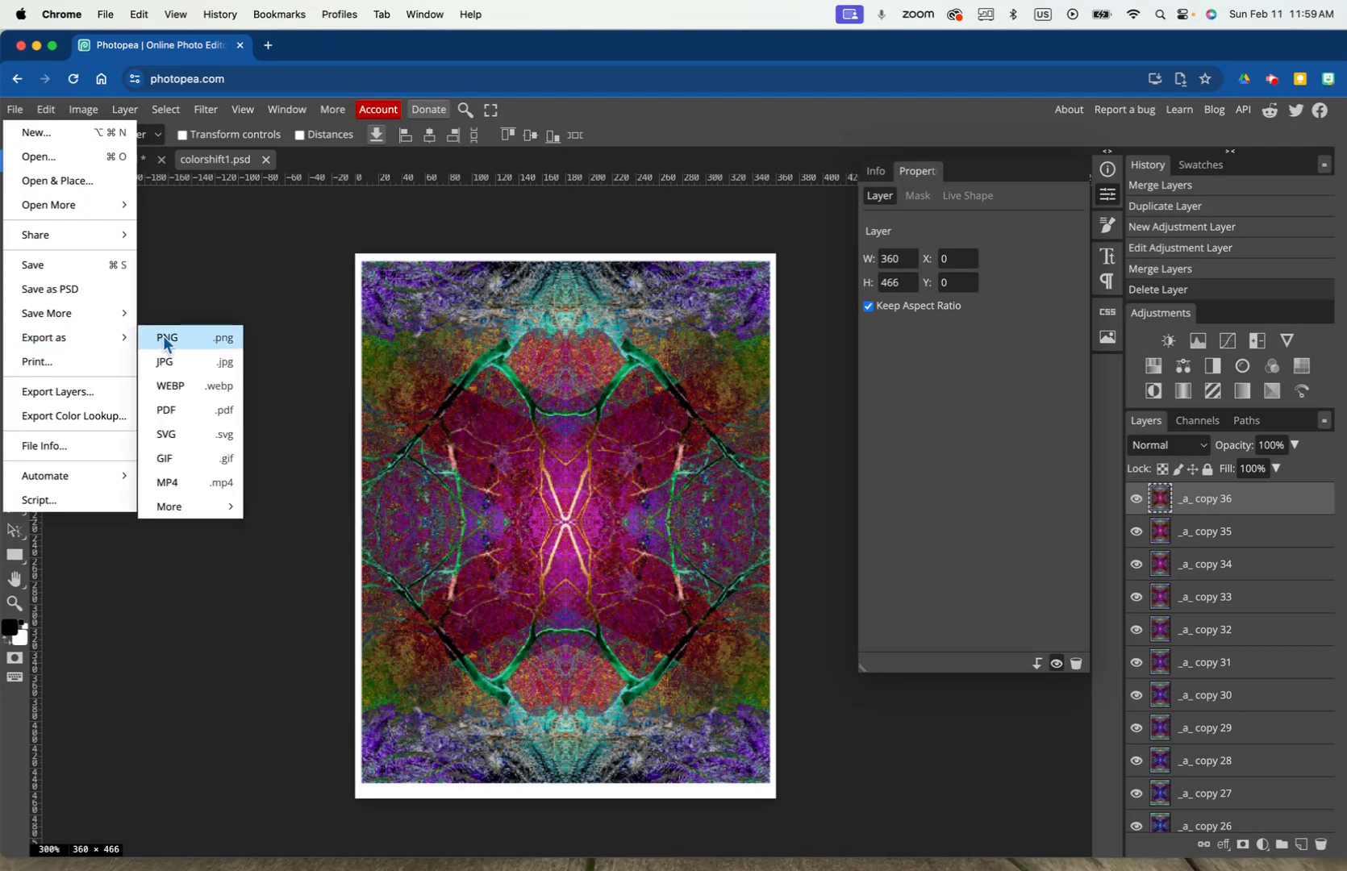
left_click(203, 462)
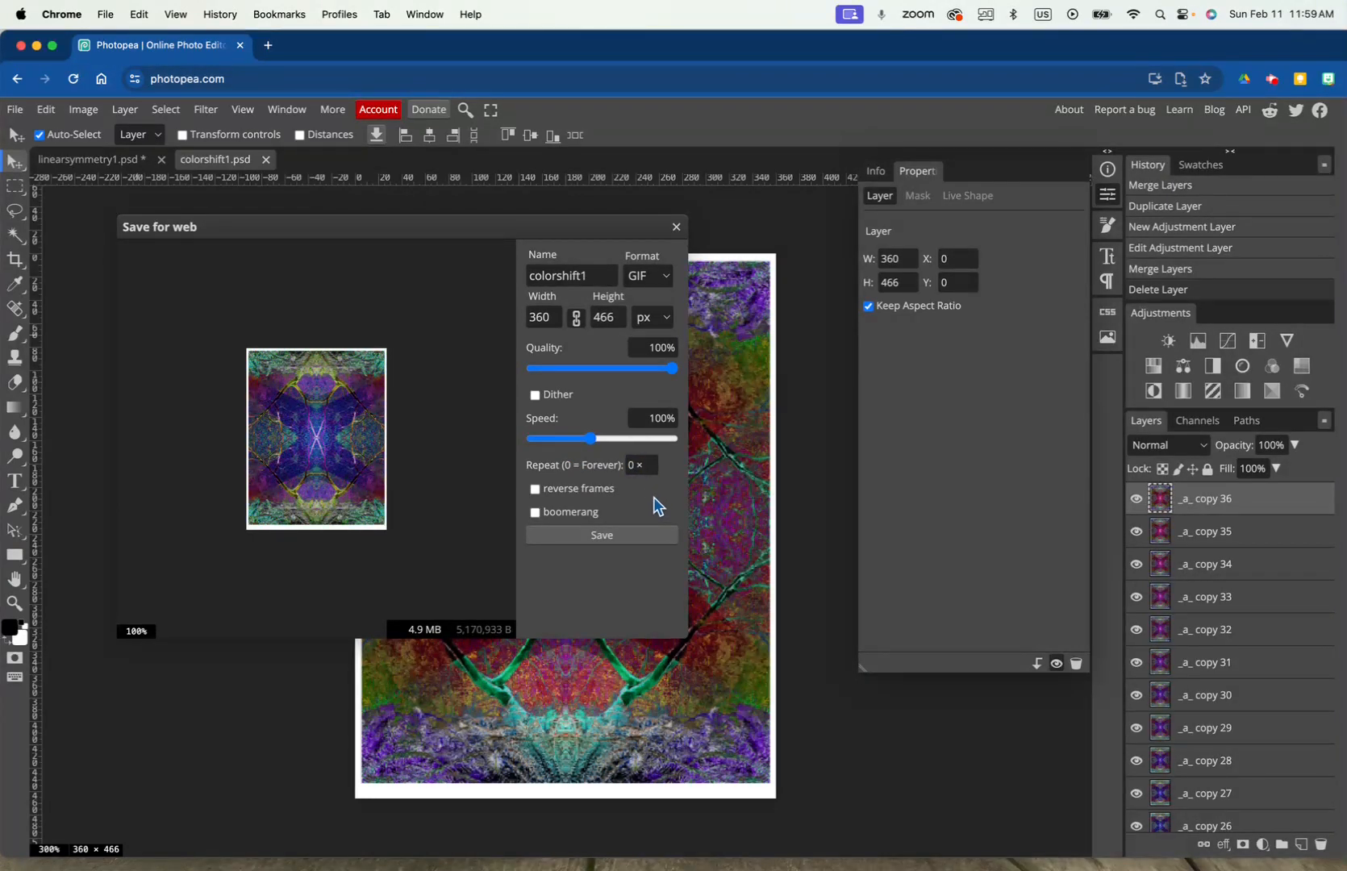
left_click(626, 537)
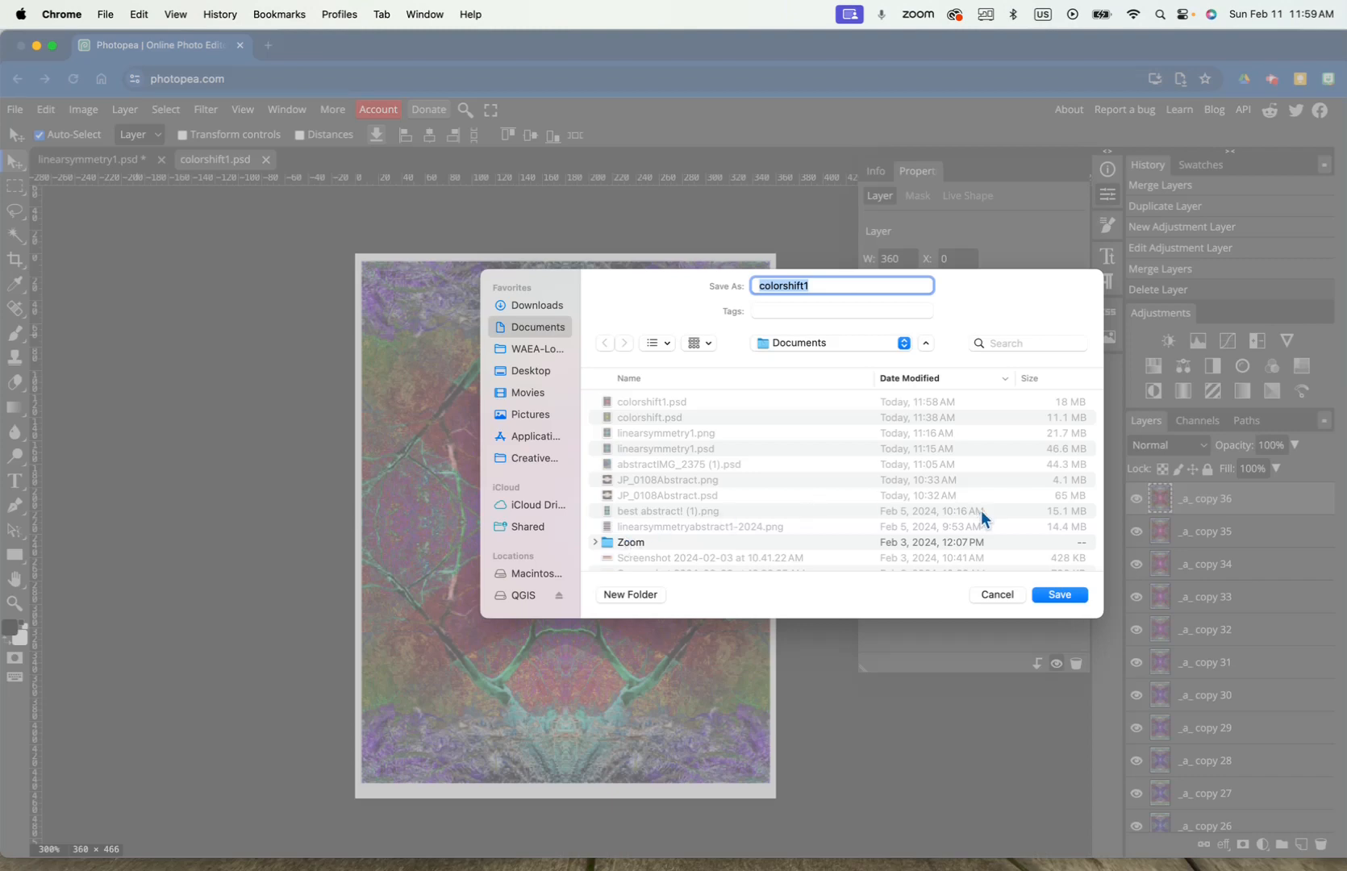
left_click(1060, 596)
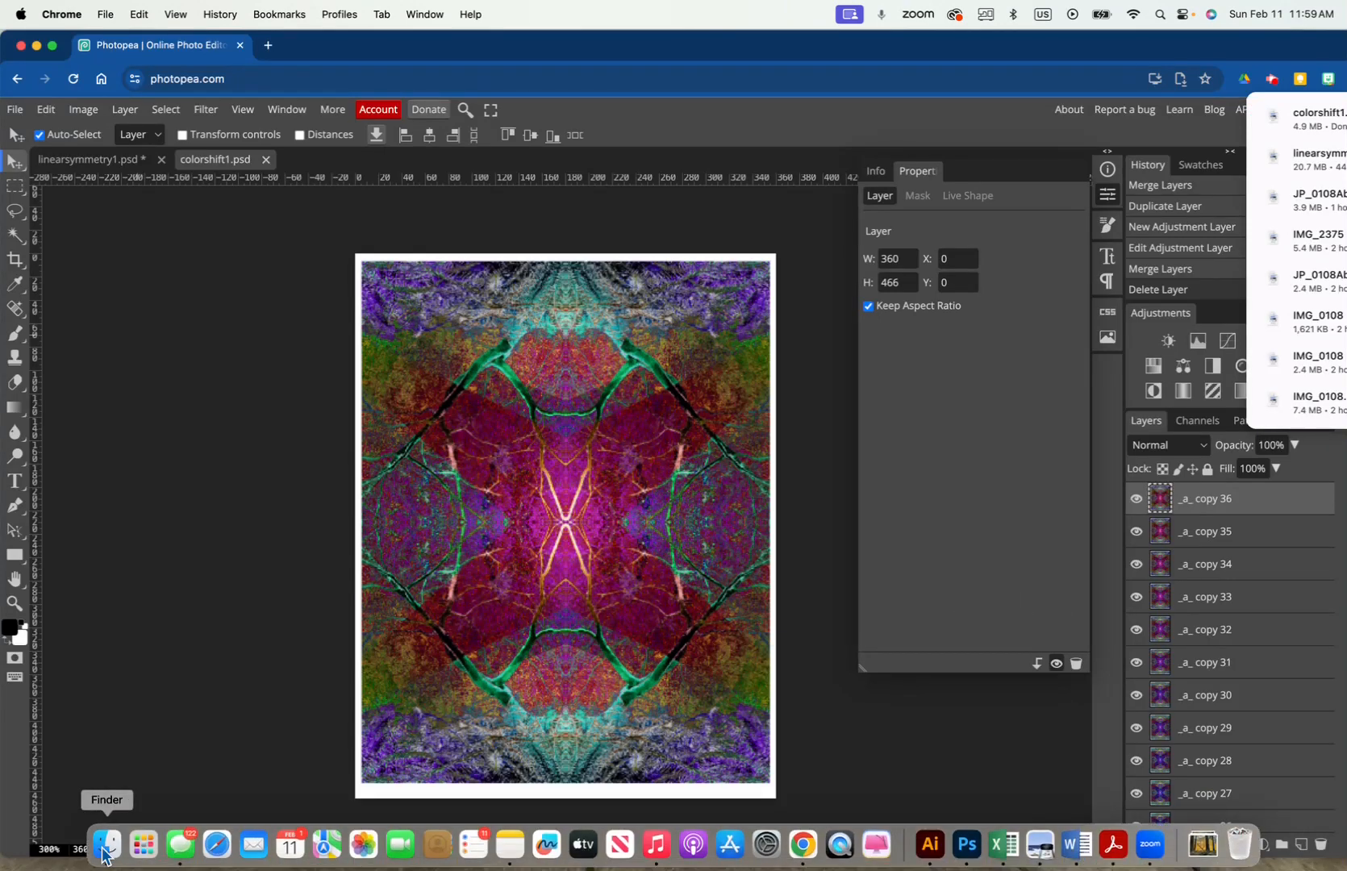
Switch to Finder, open colorshift1.gif from the Documents folder in Preview, and look through its frames.
left_click(105, 847)
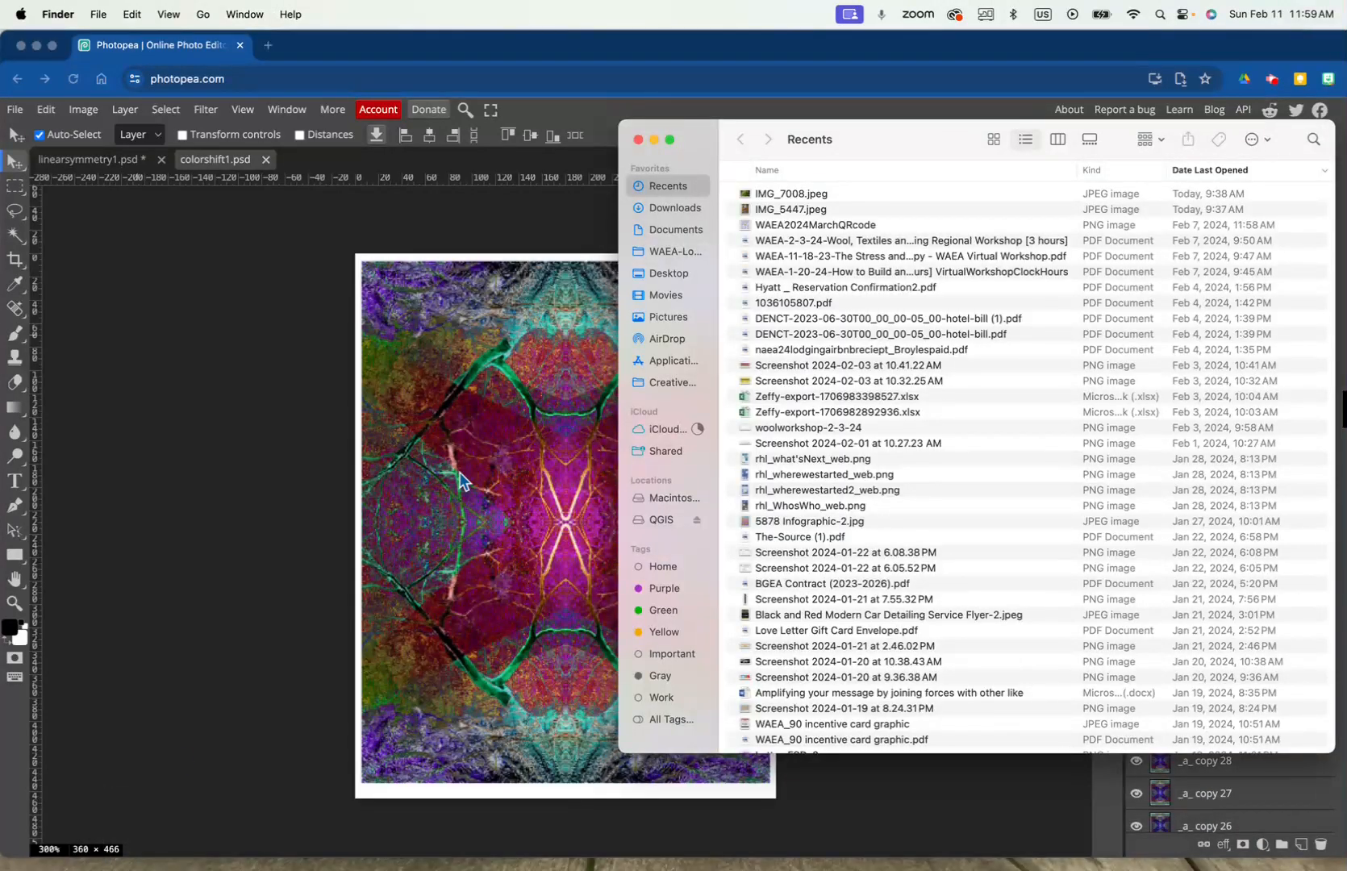
left_click(682, 209)
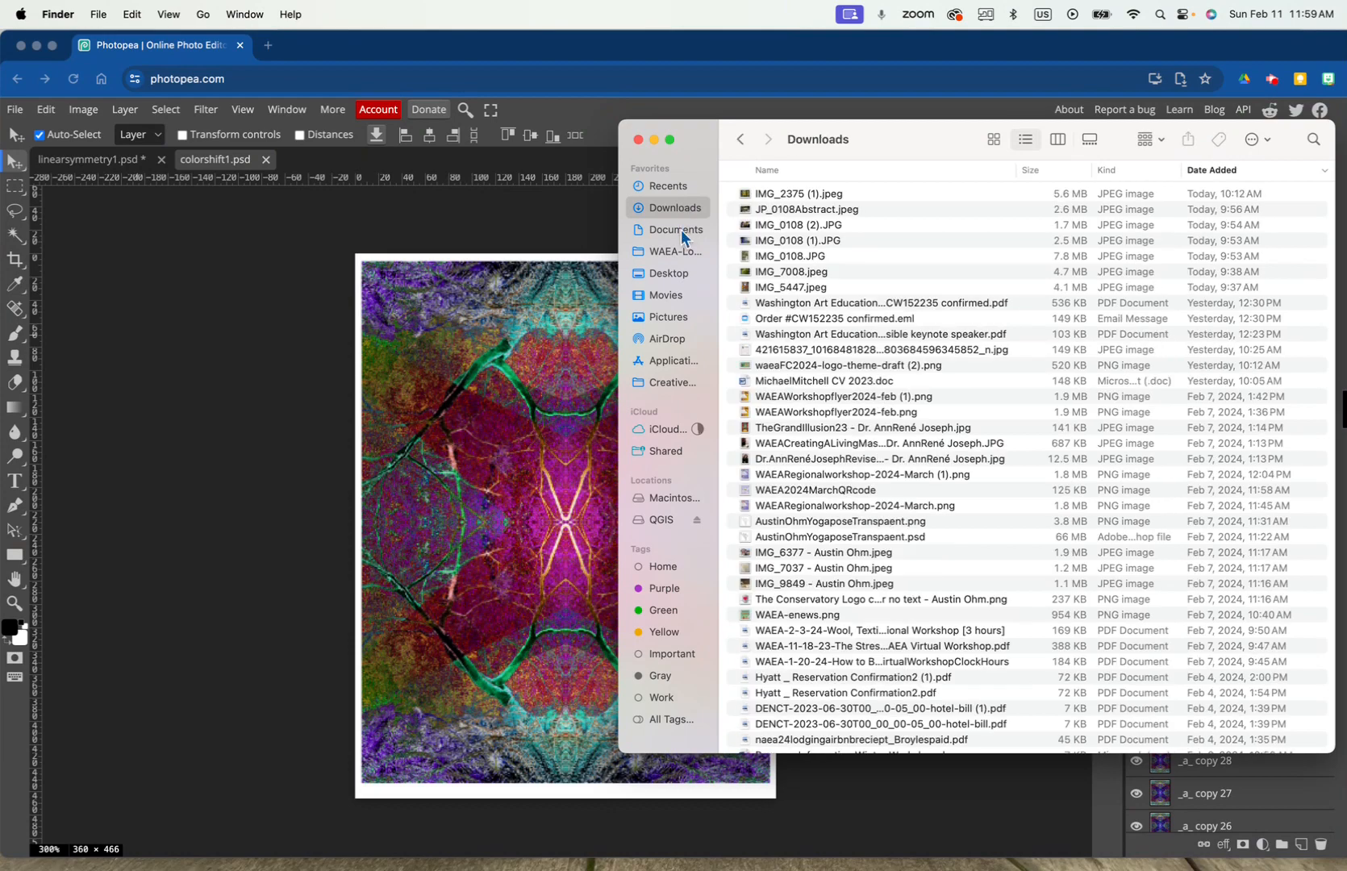
left_click(682, 230)
double_click(783, 195)
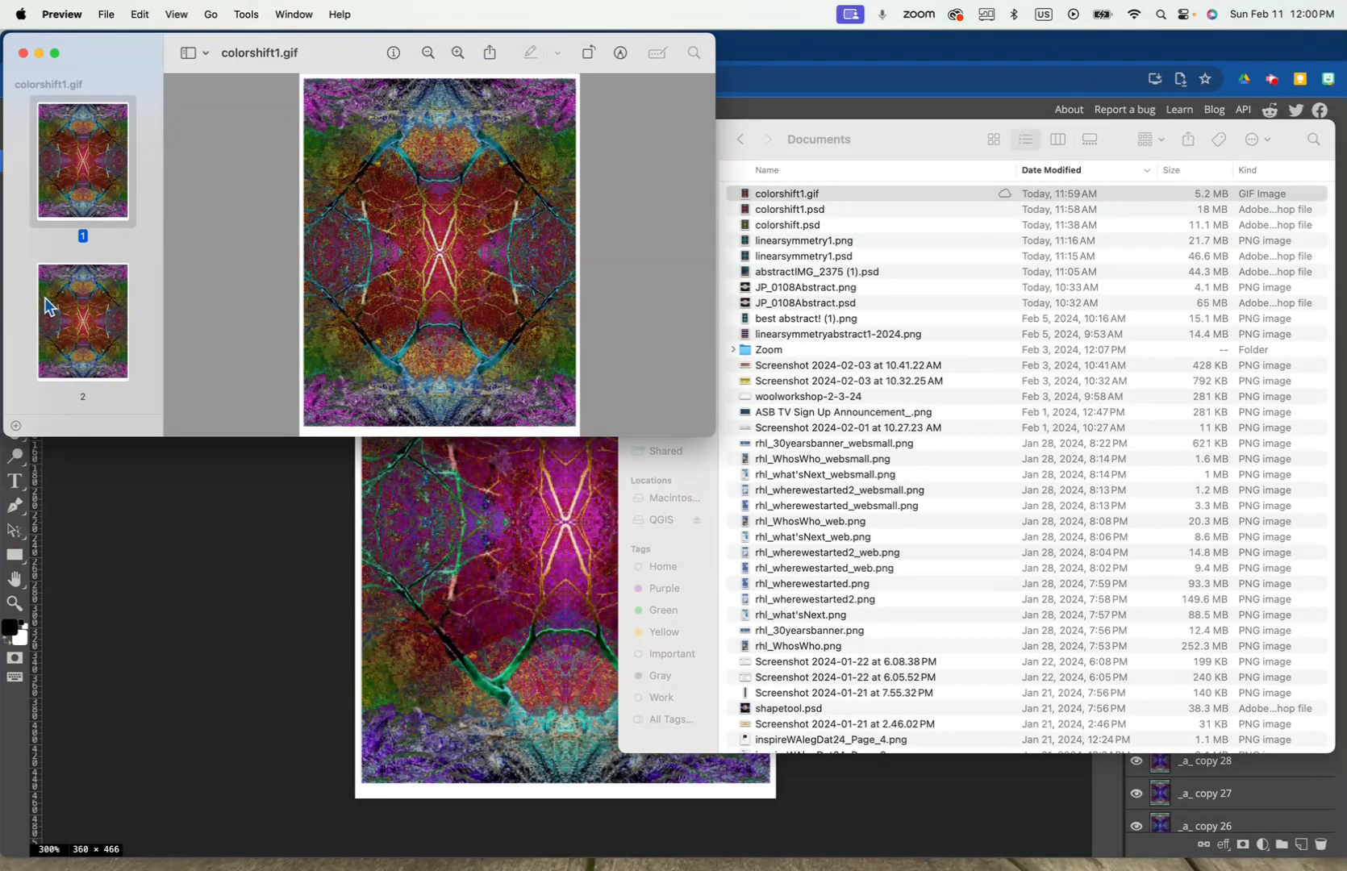
scroll(89, 309, "down", 15)
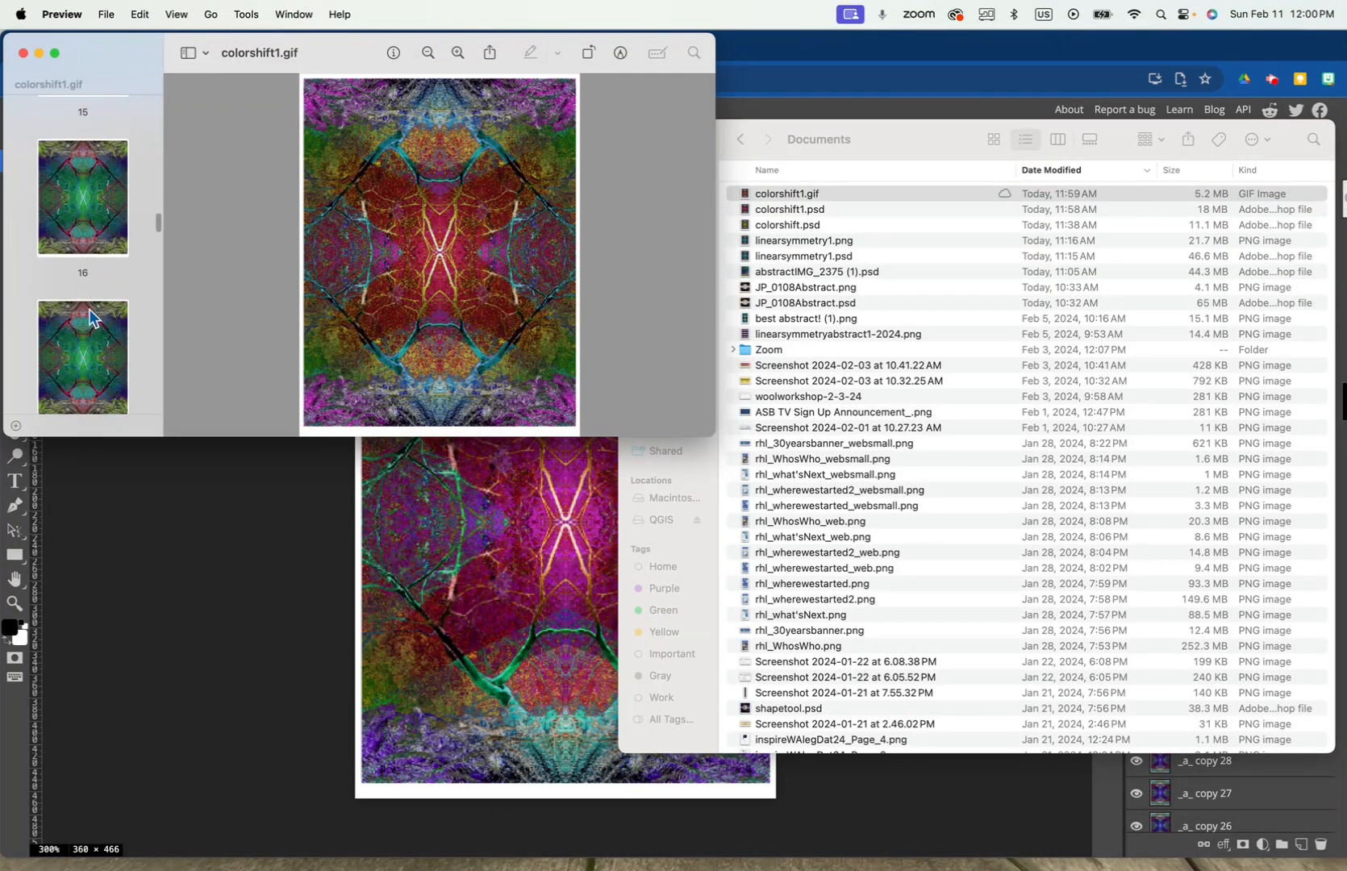
scroll(89, 310, "down", 20)
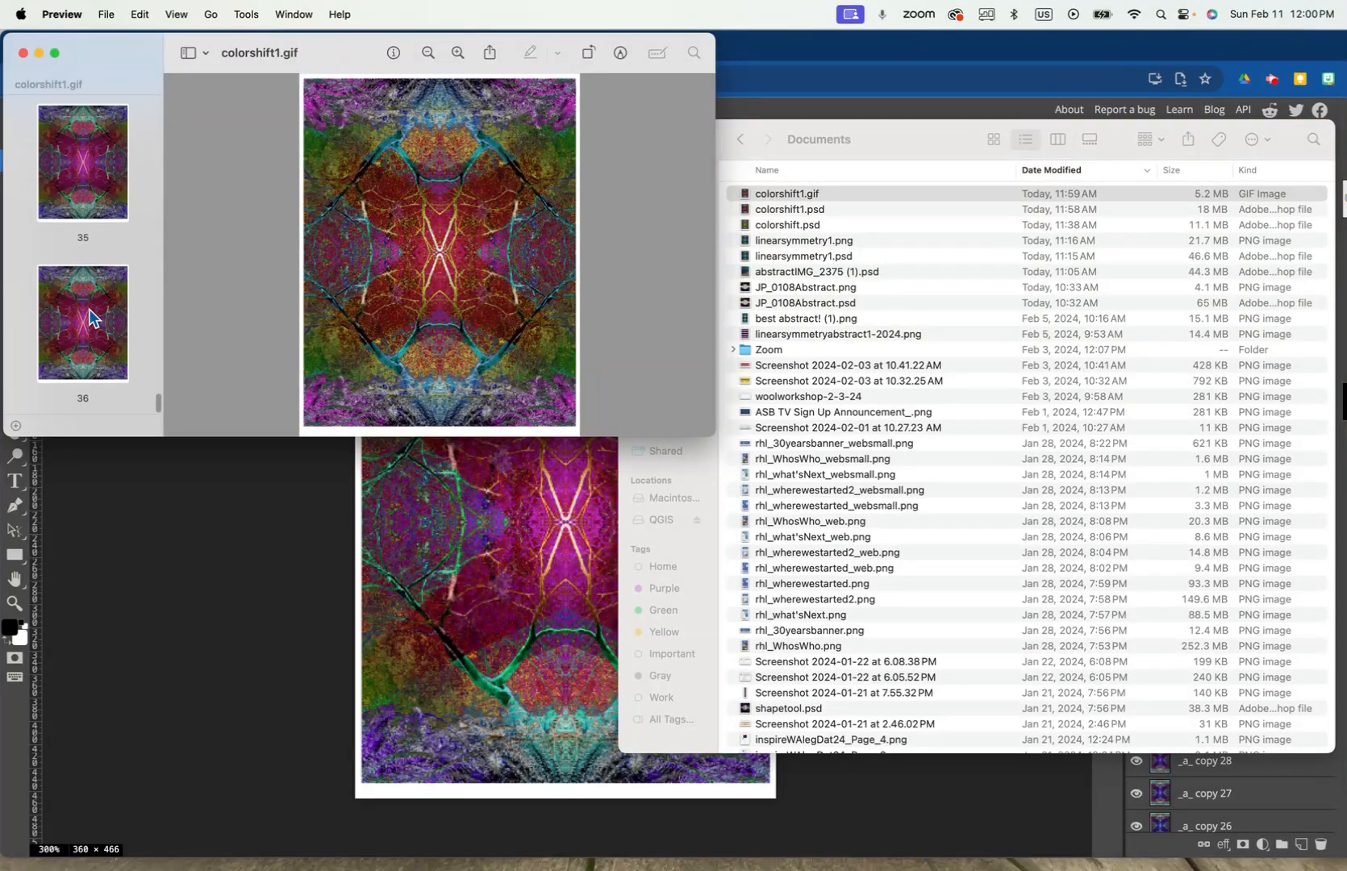
Close the Preview window and open colorshift1.gif from the Documents folder in Google Chrome to watch the animation.
scroll(89, 315, "up", 20)
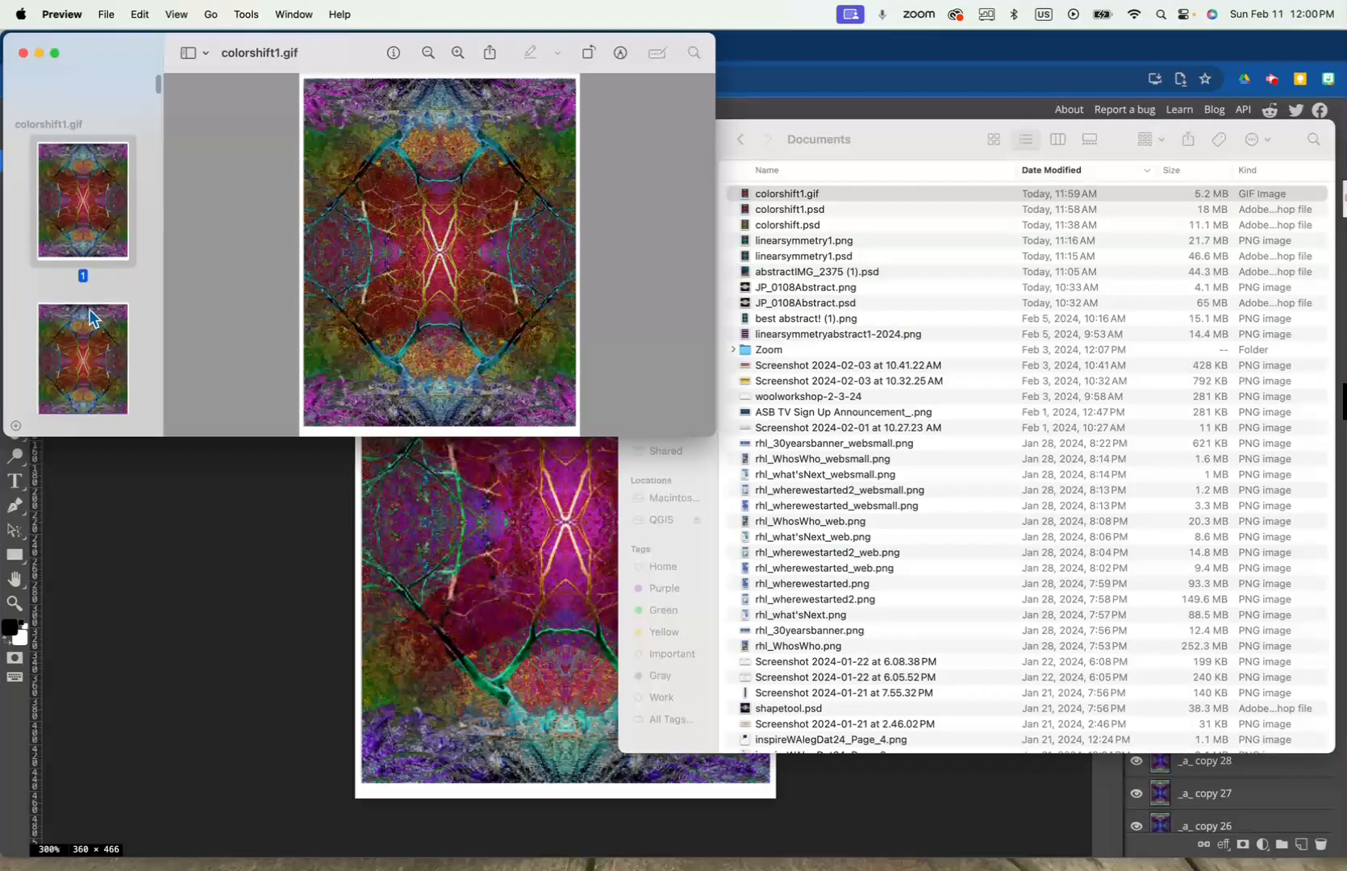
left_click(23, 53)
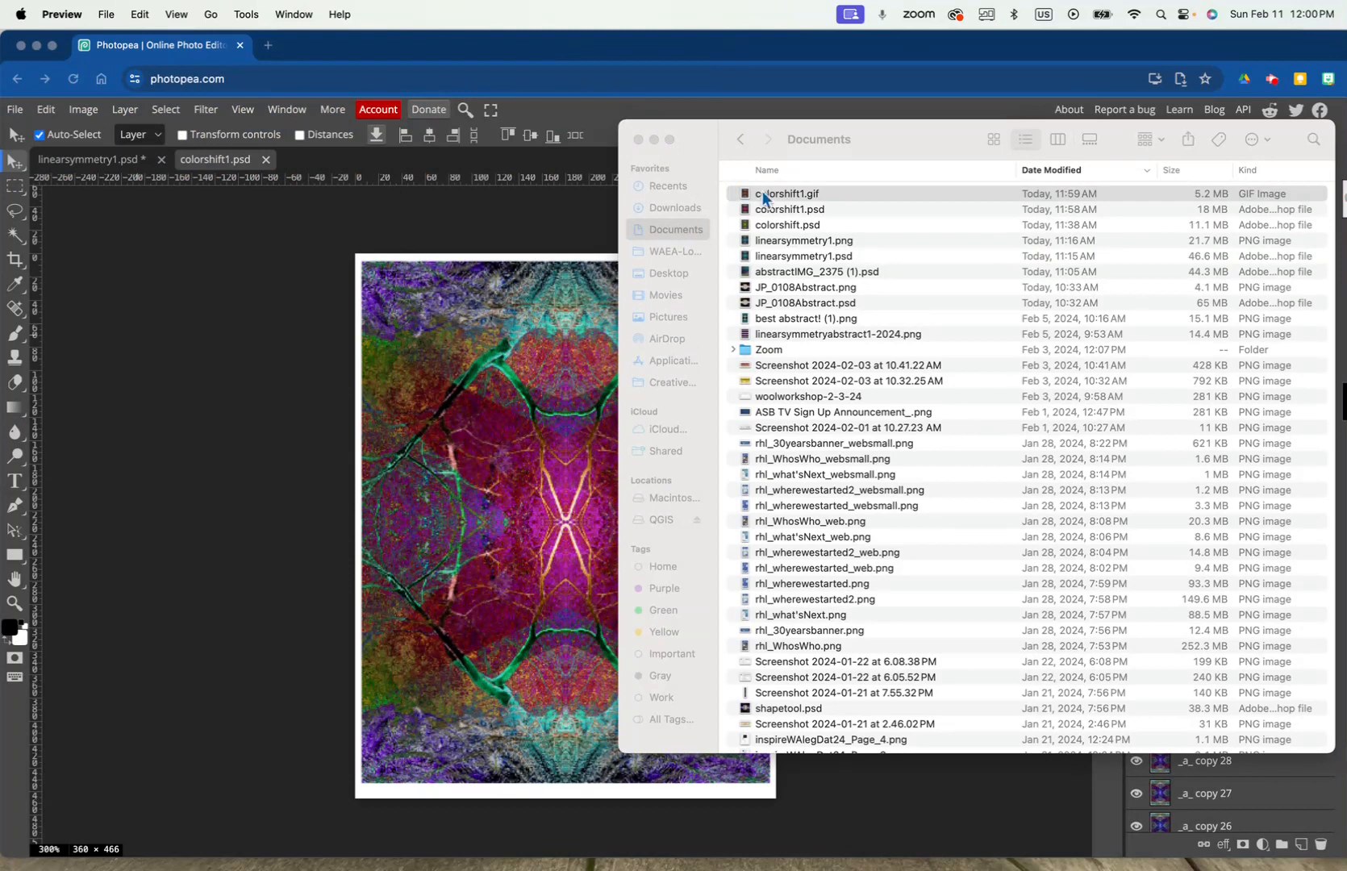
right_click(766, 196)
mouse_move(794, 216)
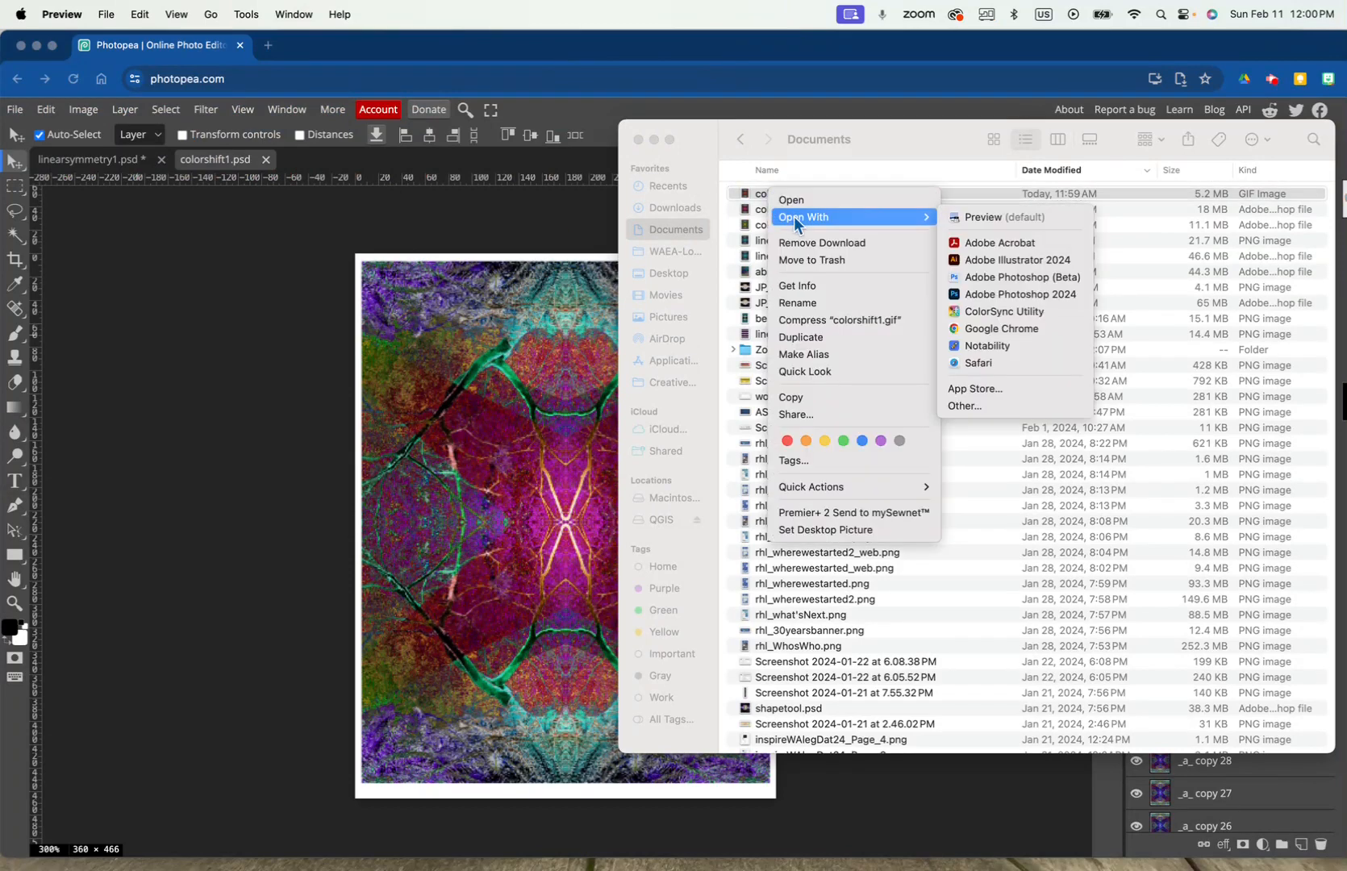
left_click(1013, 338)
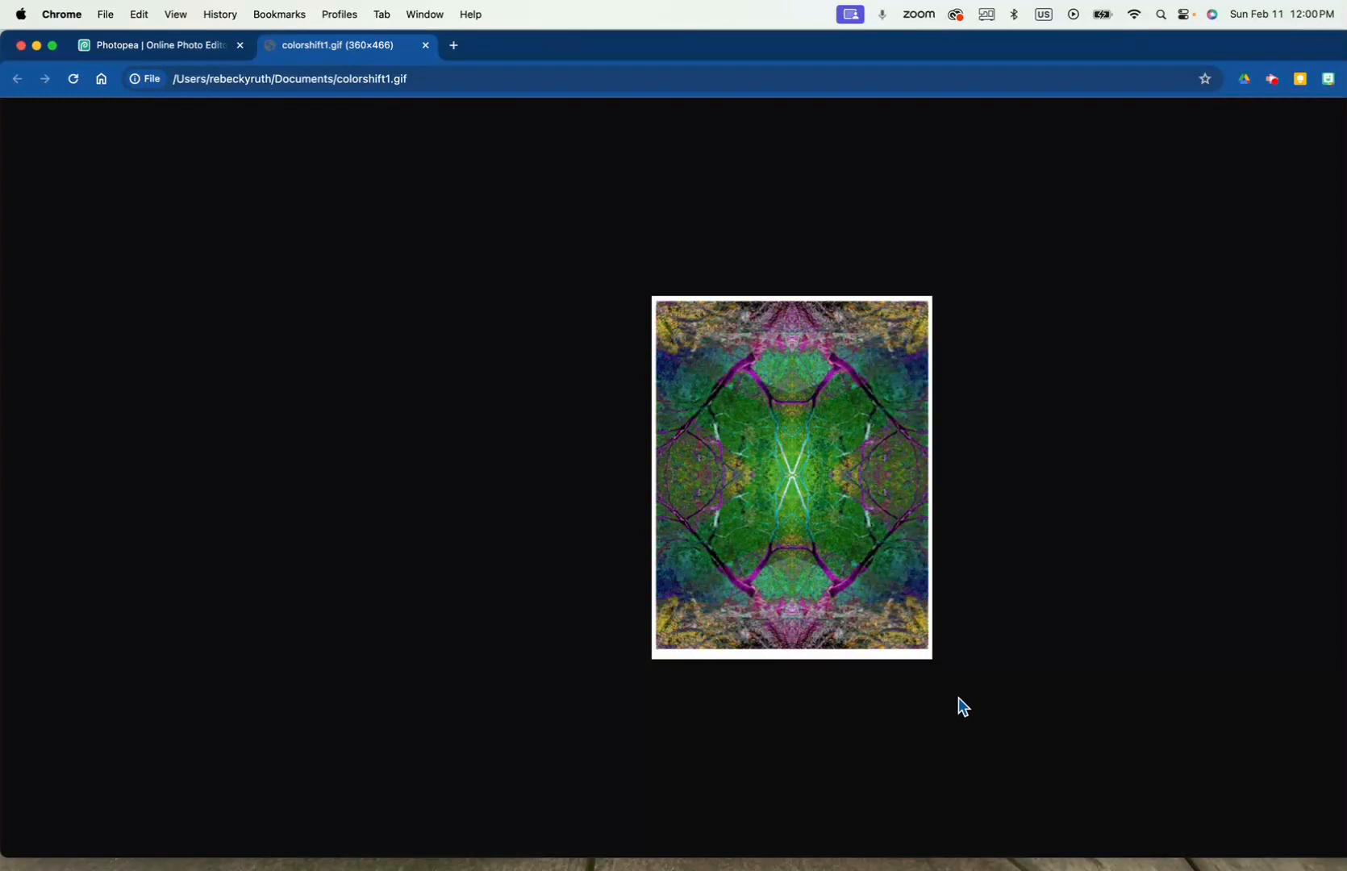
Shift the browser window to check which Chrome profile is active, and move the window back.
left_click_drag(544, 46, 307, 45)
left_click(1299, 78)
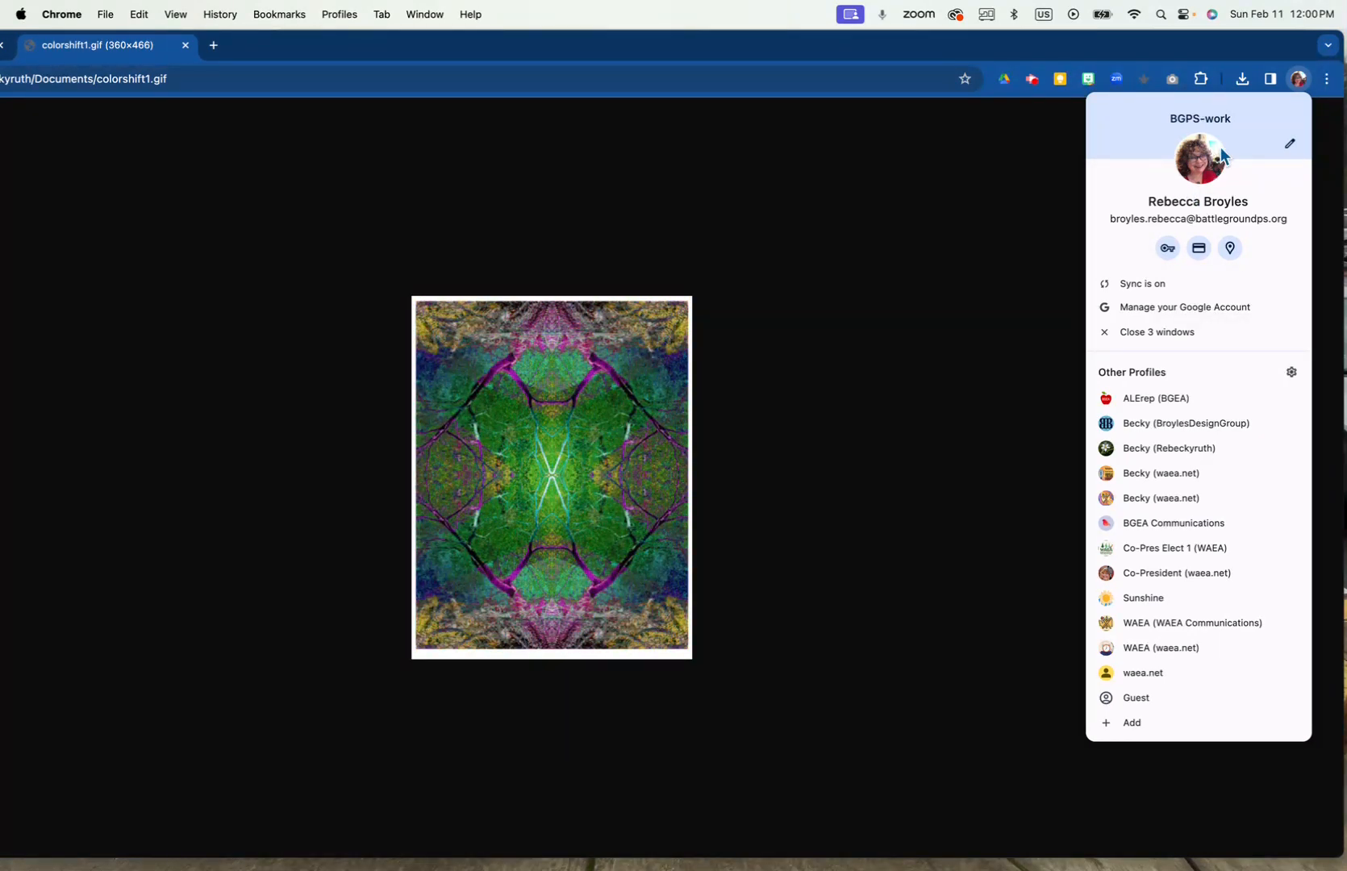
left_click_drag(496, 45, 725, 74)
Return to the colorshift1.psd document in Photopea and collapse the layer properties.
left_click(198, 47)
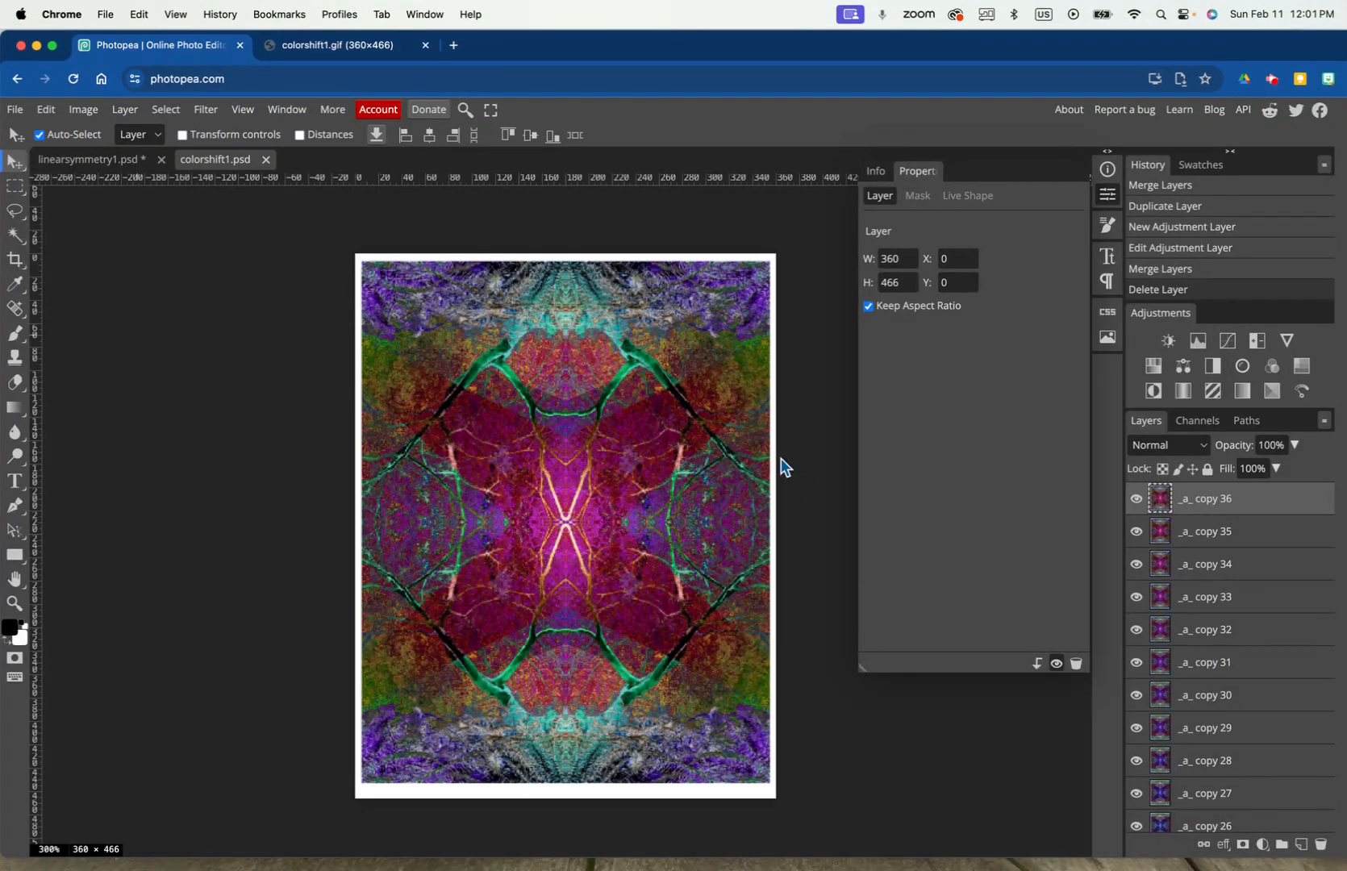
left_click(1114, 195)
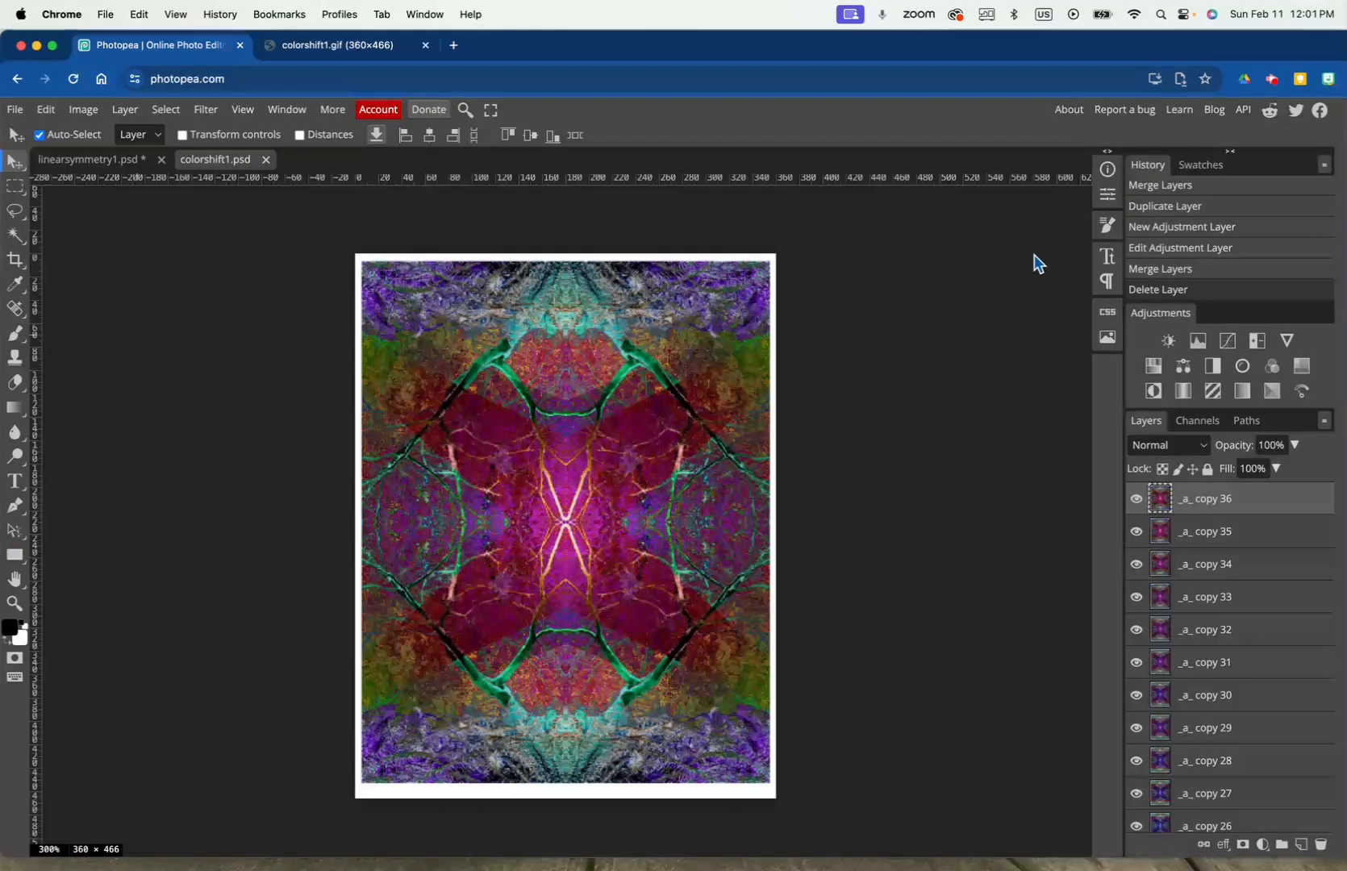
left_click(1274, 78)
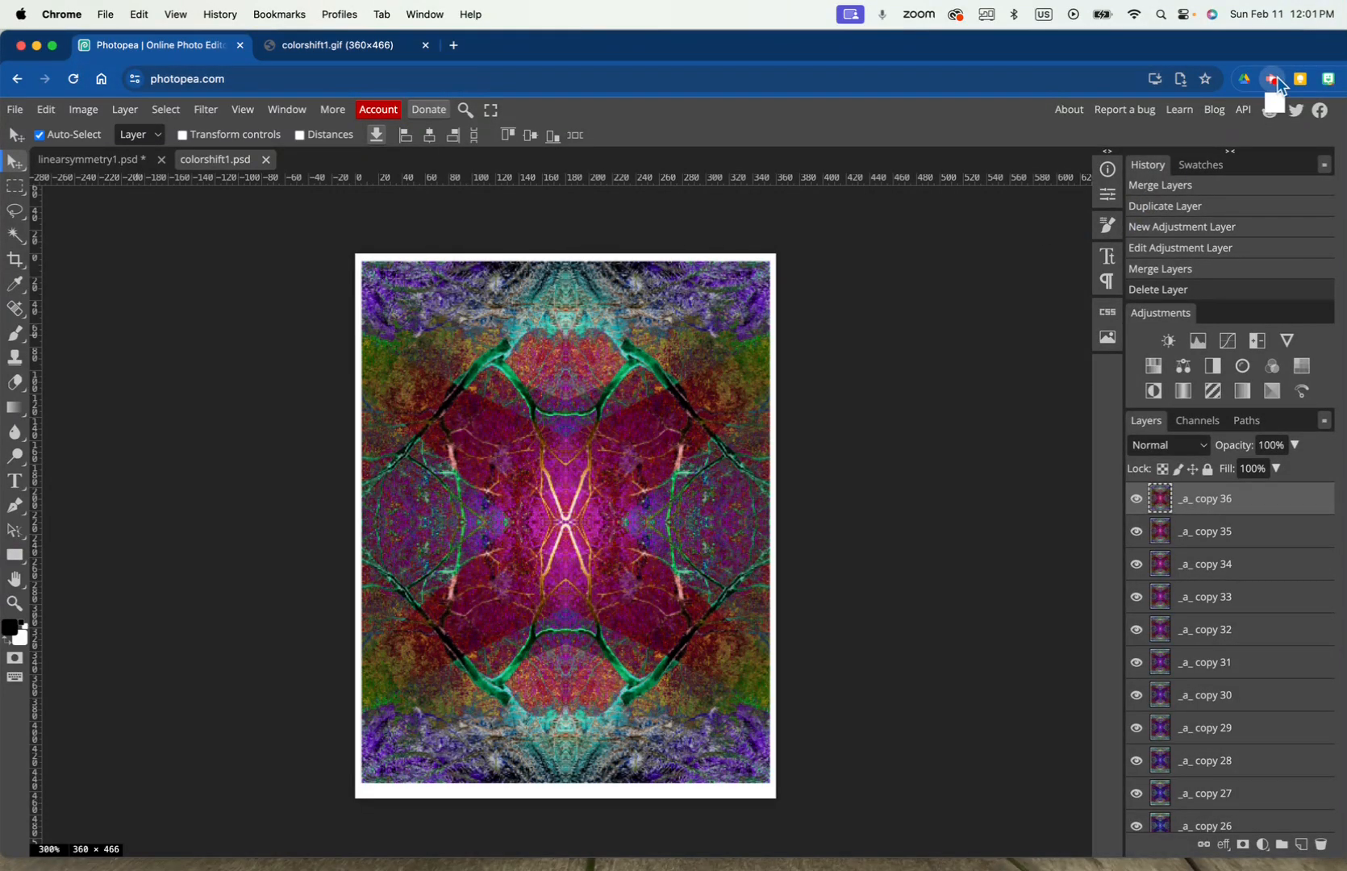